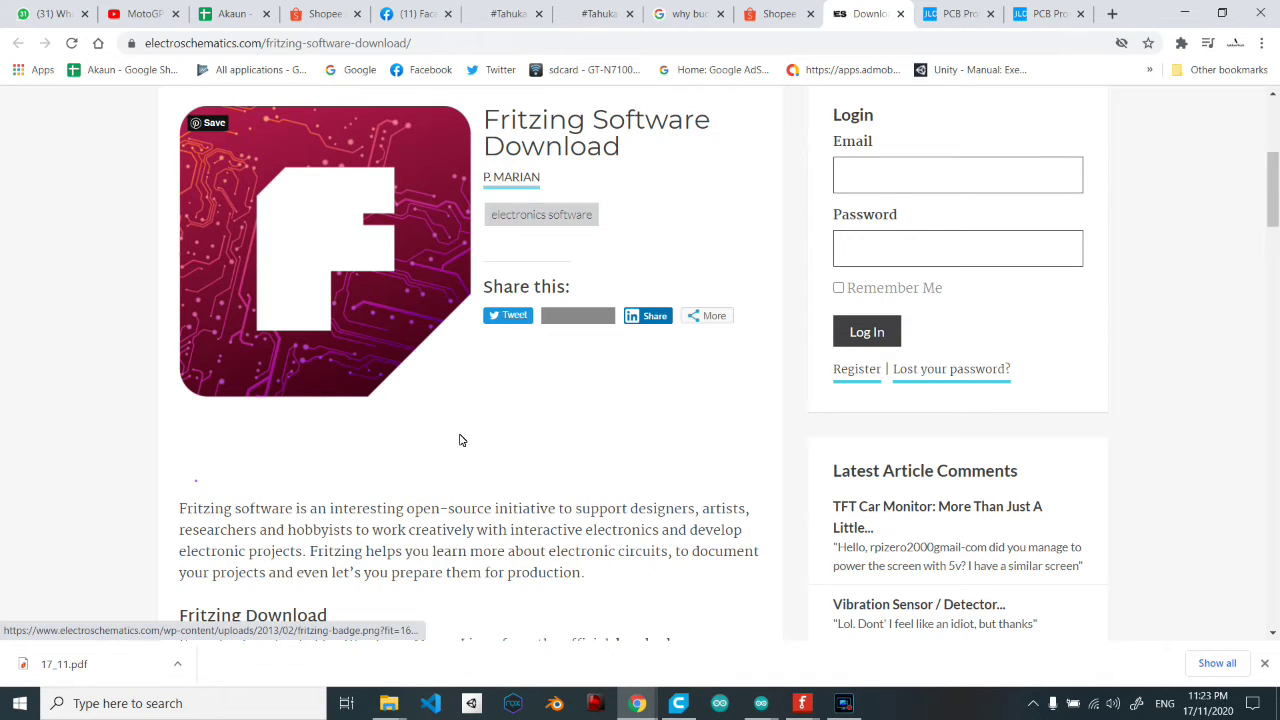
# - Review the Fritzing download options, close the extra JLCPCB browser page, and show the remaining JLCPCB home page
pyautogui.scroll(-4, 461, 438)
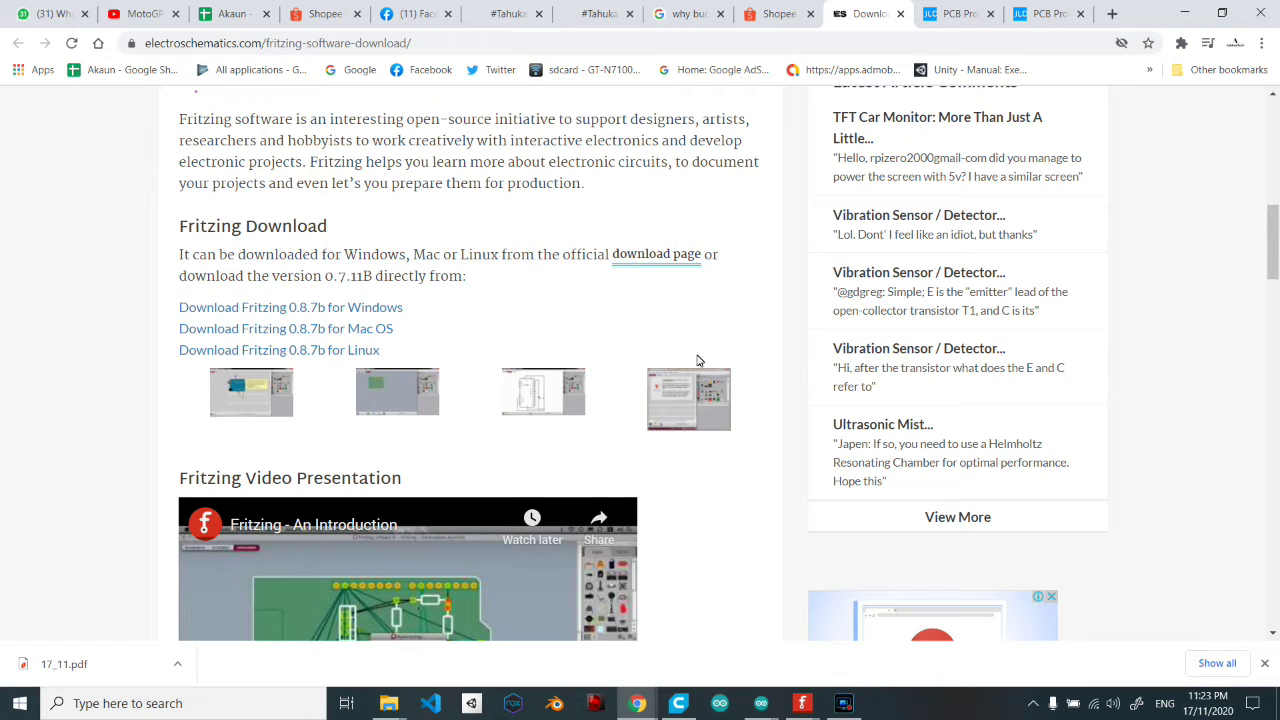
pyautogui.click(1080, 14)
pyautogui.click(1032, 24)
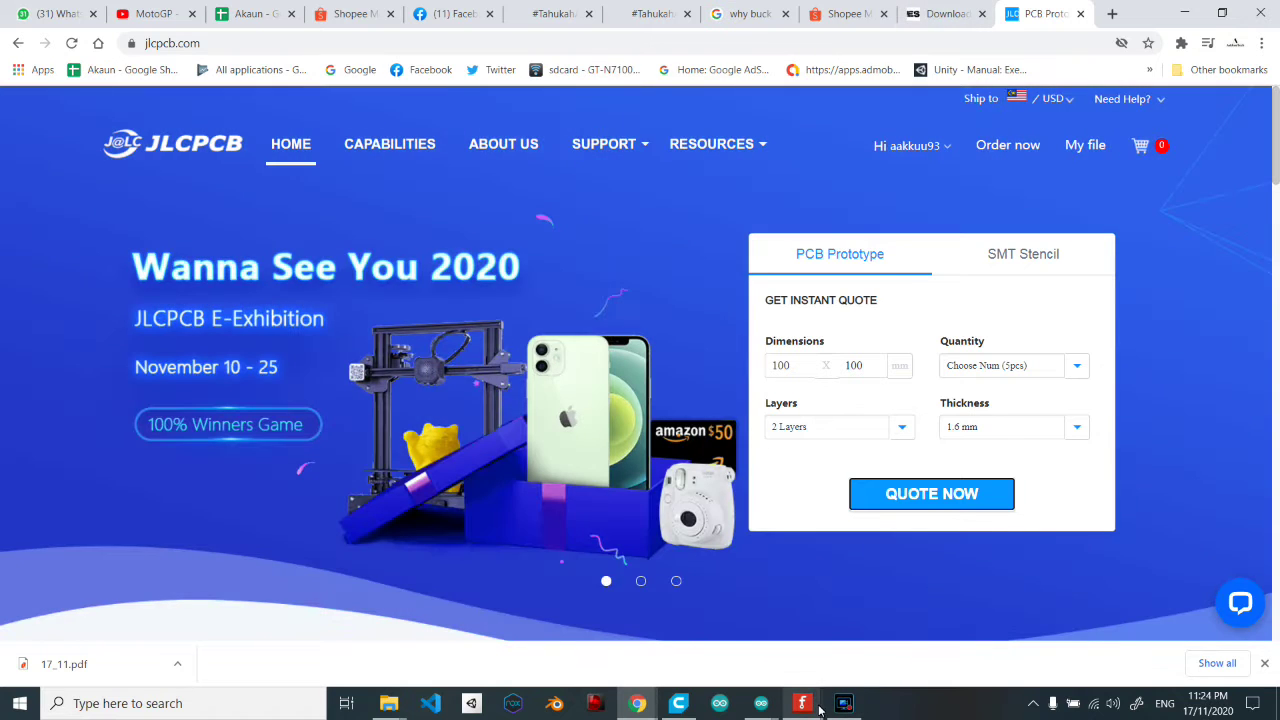
# - Switch to the Fritzing window with Untitled Sketch 5 and compare its Breadboard, Schematic and PCB views
pyautogui.moveTo(802, 703)
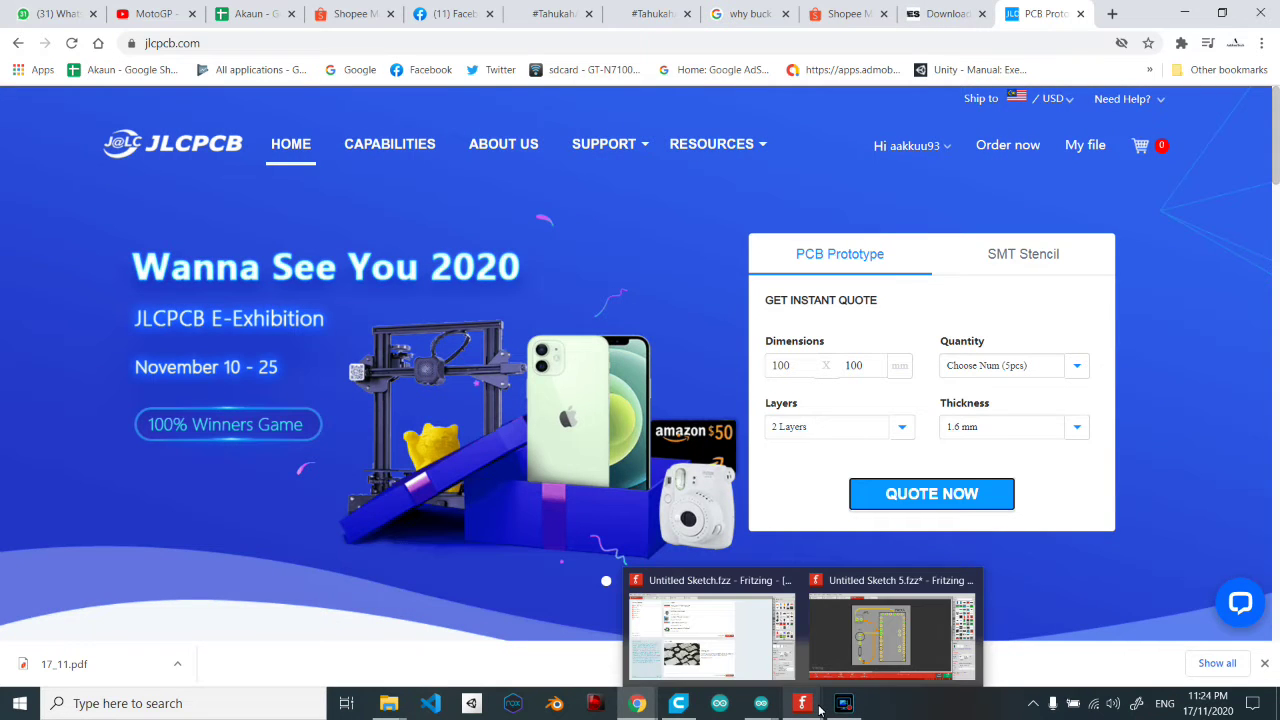
pyautogui.click(855, 638)
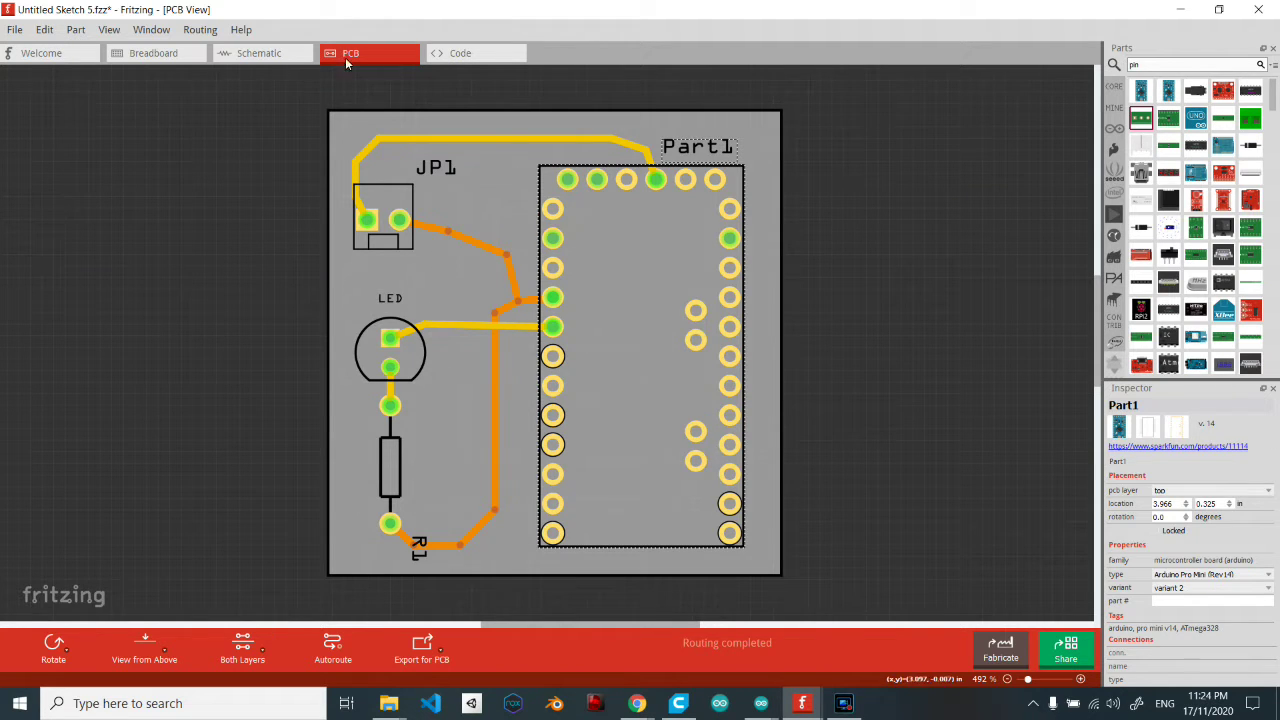
pyautogui.click(139, 61)
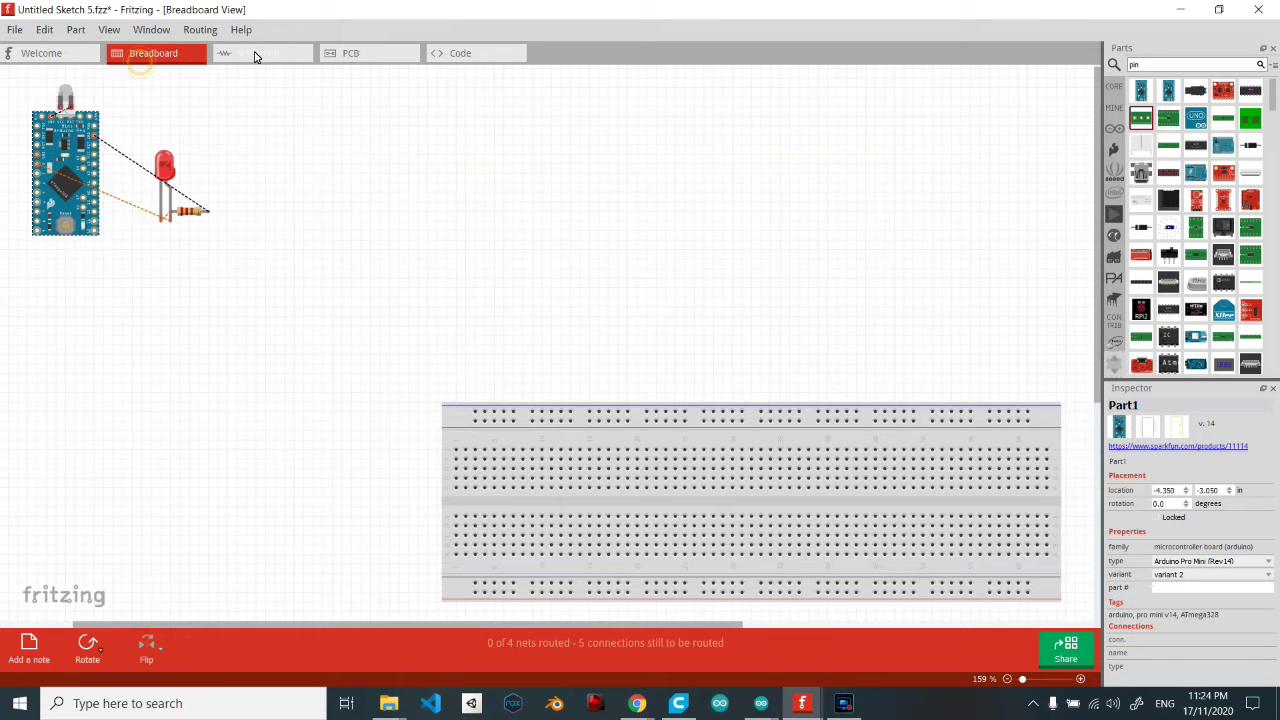
pyautogui.click(252, 54)
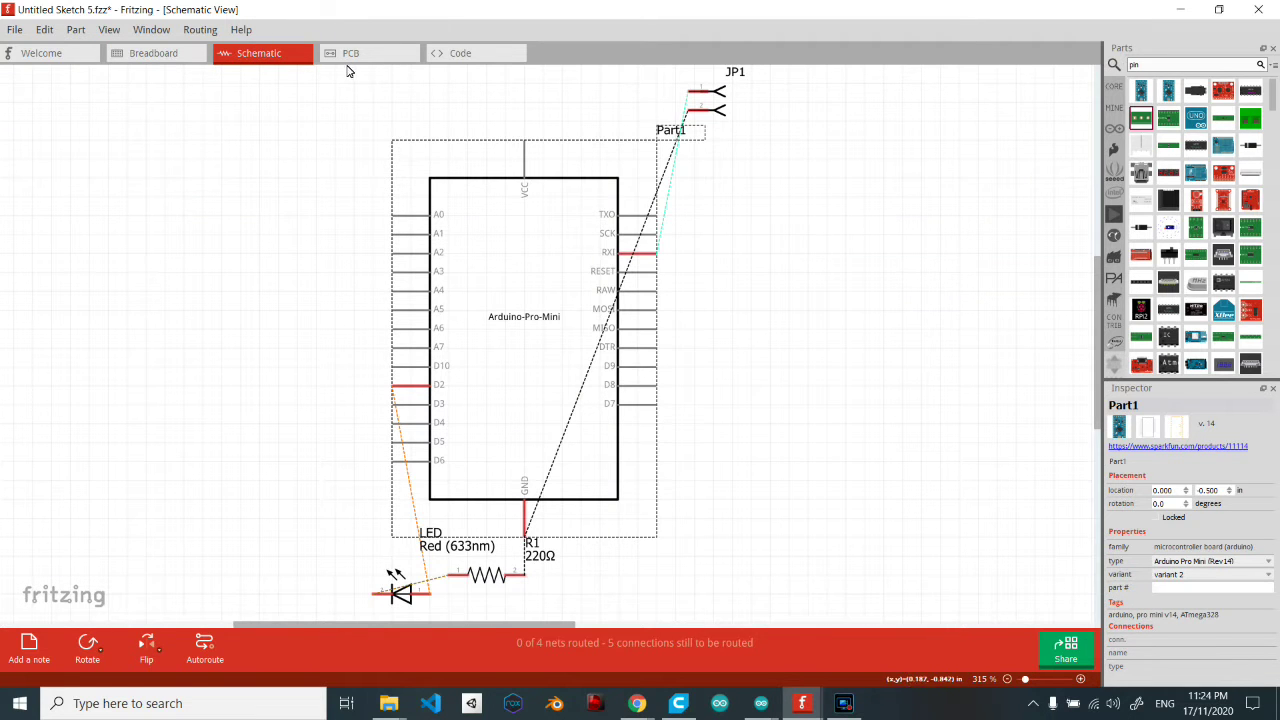
pyautogui.click(347, 60)
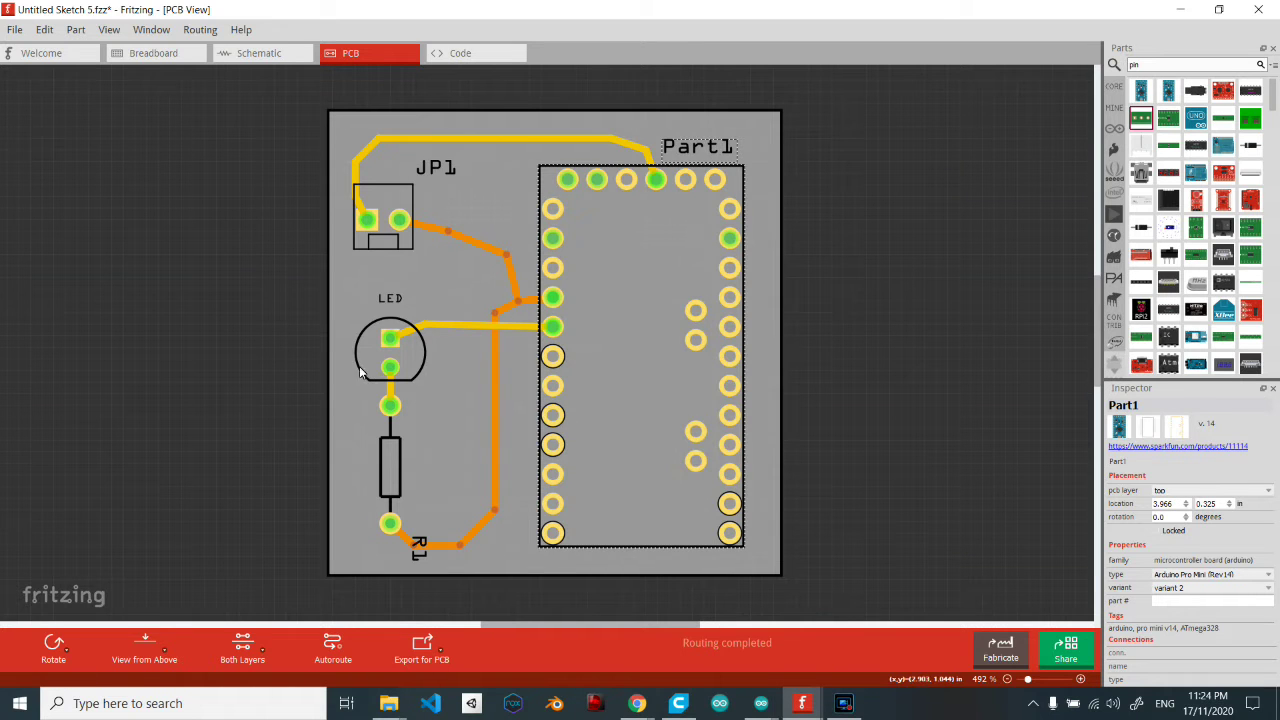
# - Move the trace running from resistor R1 to the Arduino Pro Mini to the top layer
pyautogui.rightClick(518, 299)
pyautogui.click(989, 229)
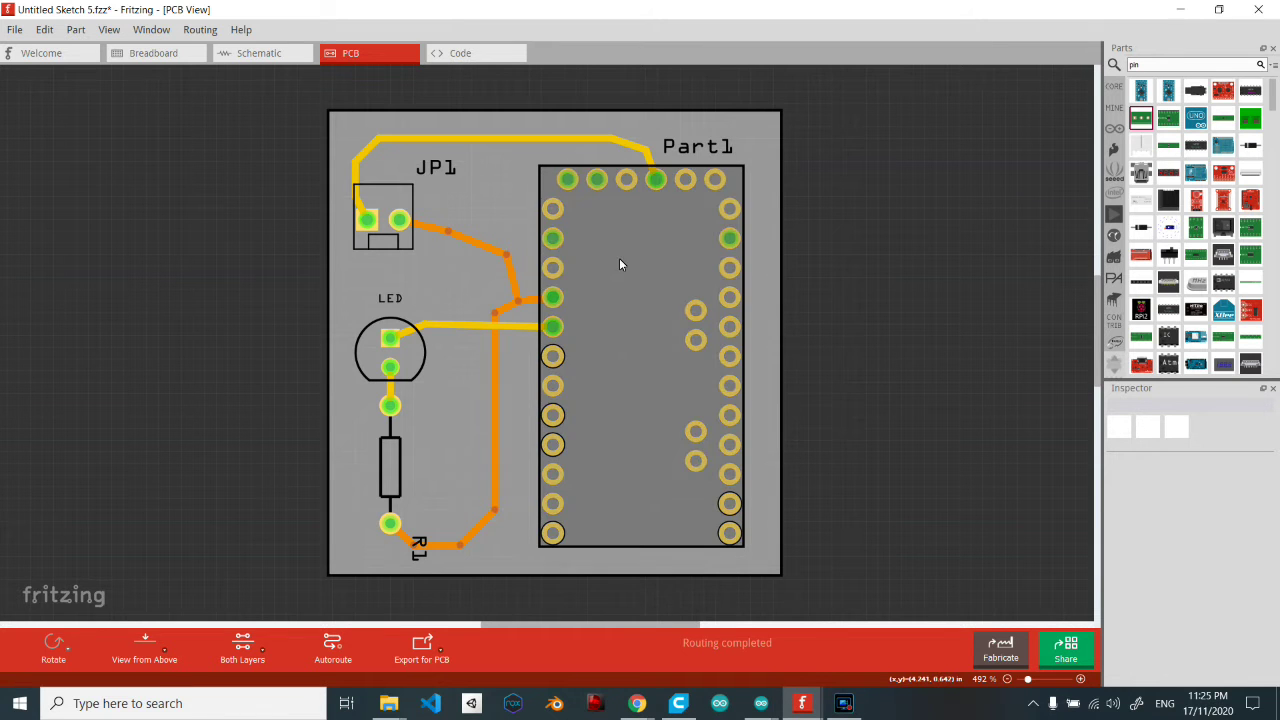
pyautogui.rightClick(527, 304)
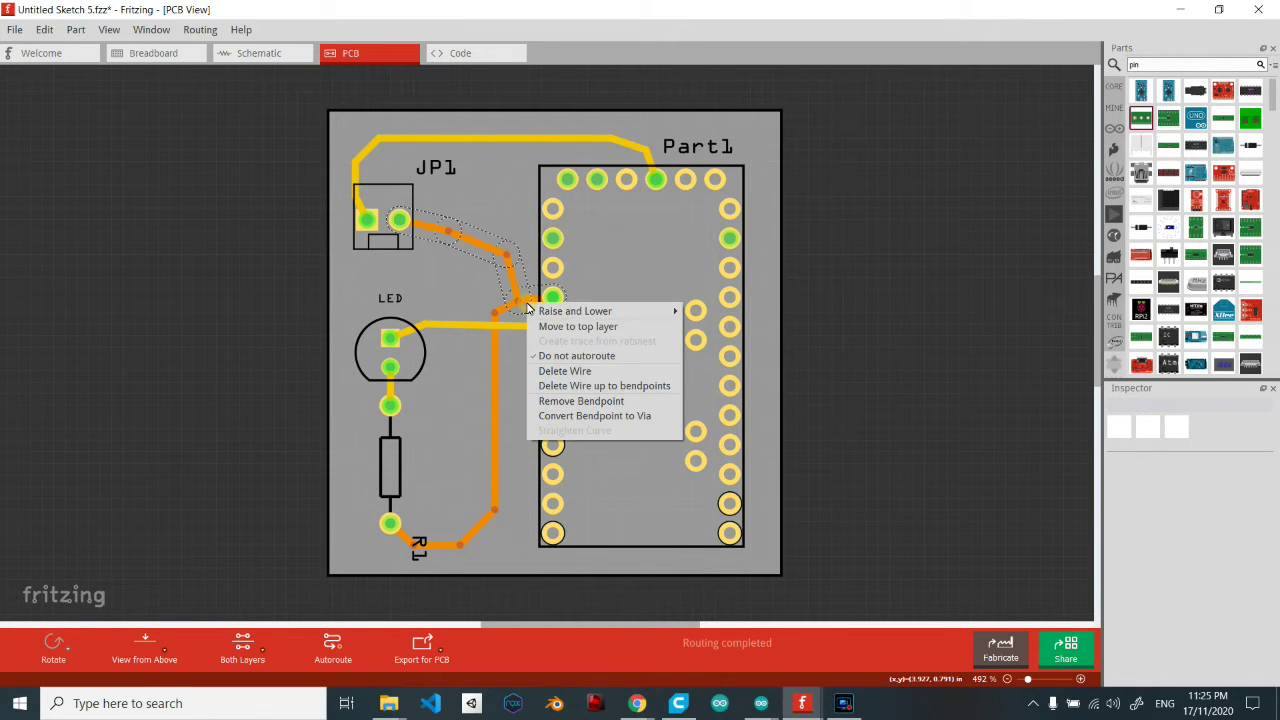
pyautogui.rightClick(490, 398)
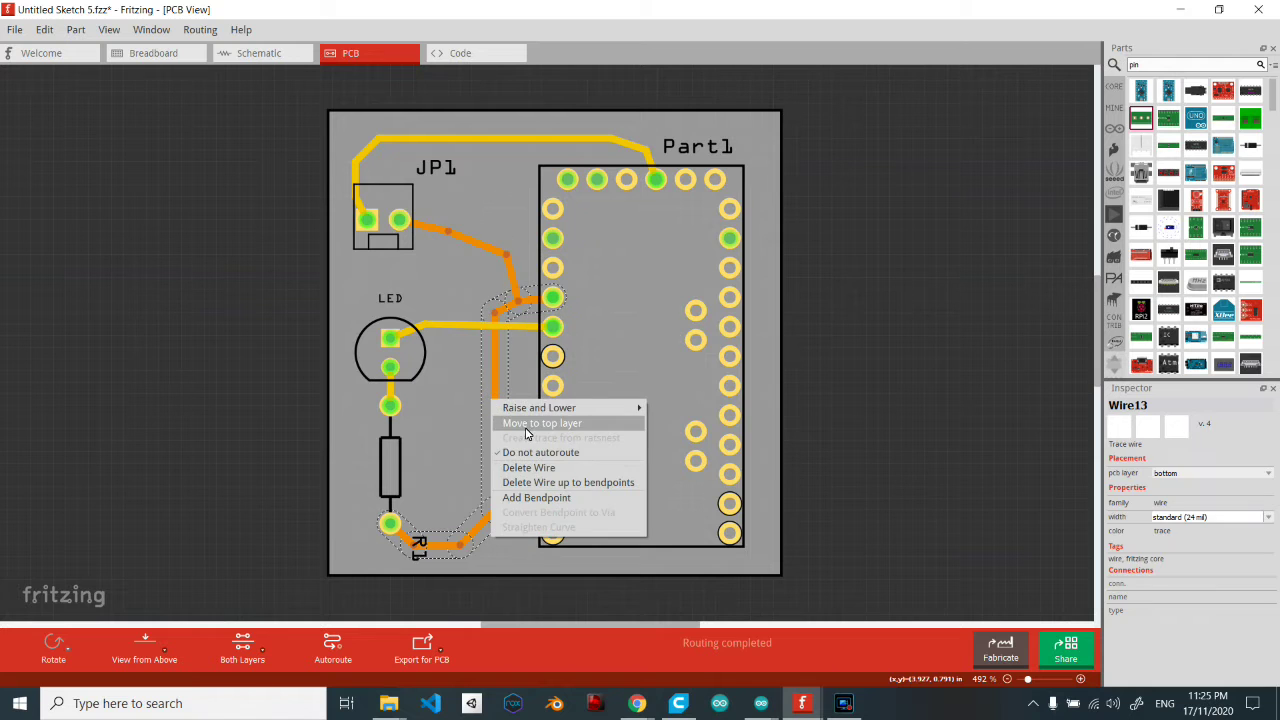
pyautogui.click(525, 428)
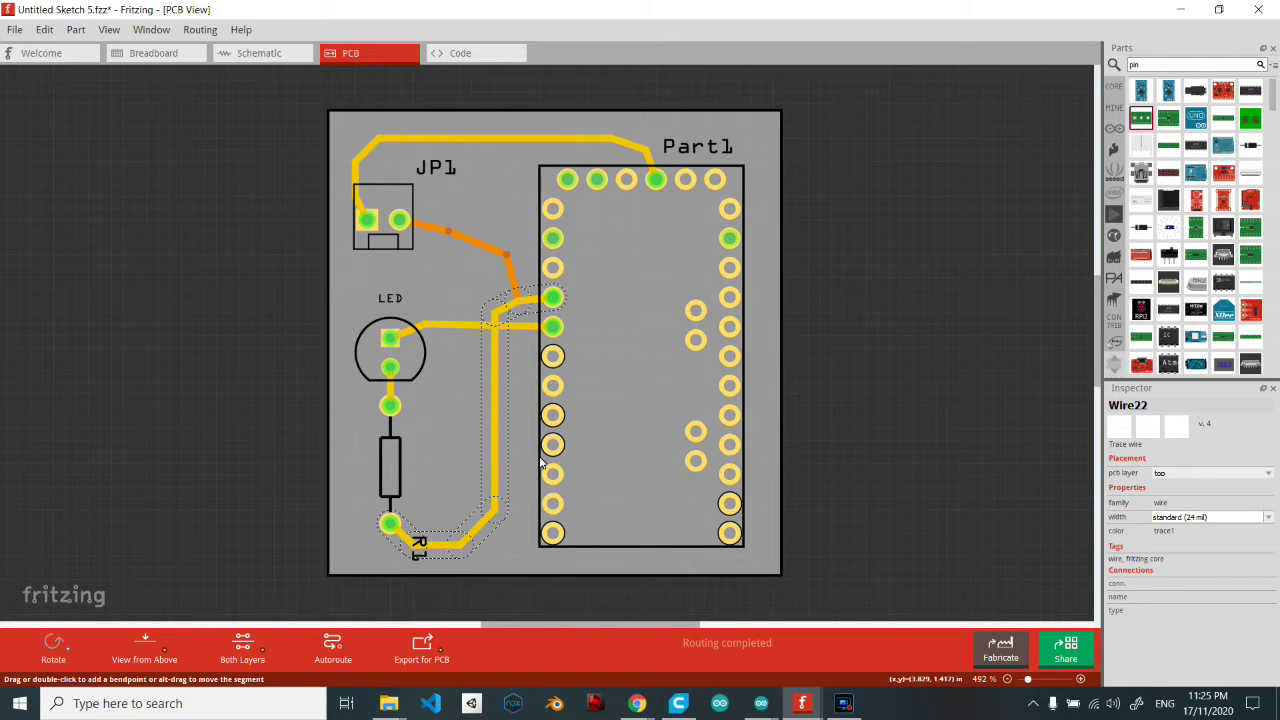
# - Return the trace between resistor R1 and the Arduino Pro Mini to the bottom layer
pyautogui.scroll(5, 430, 357)
pyautogui.moveTo(426, 357); pyautogui.dragTo(694, 260, button='middle')
pyautogui.moveTo(688, 374); pyautogui.dragTo(420, 534, button='middle')
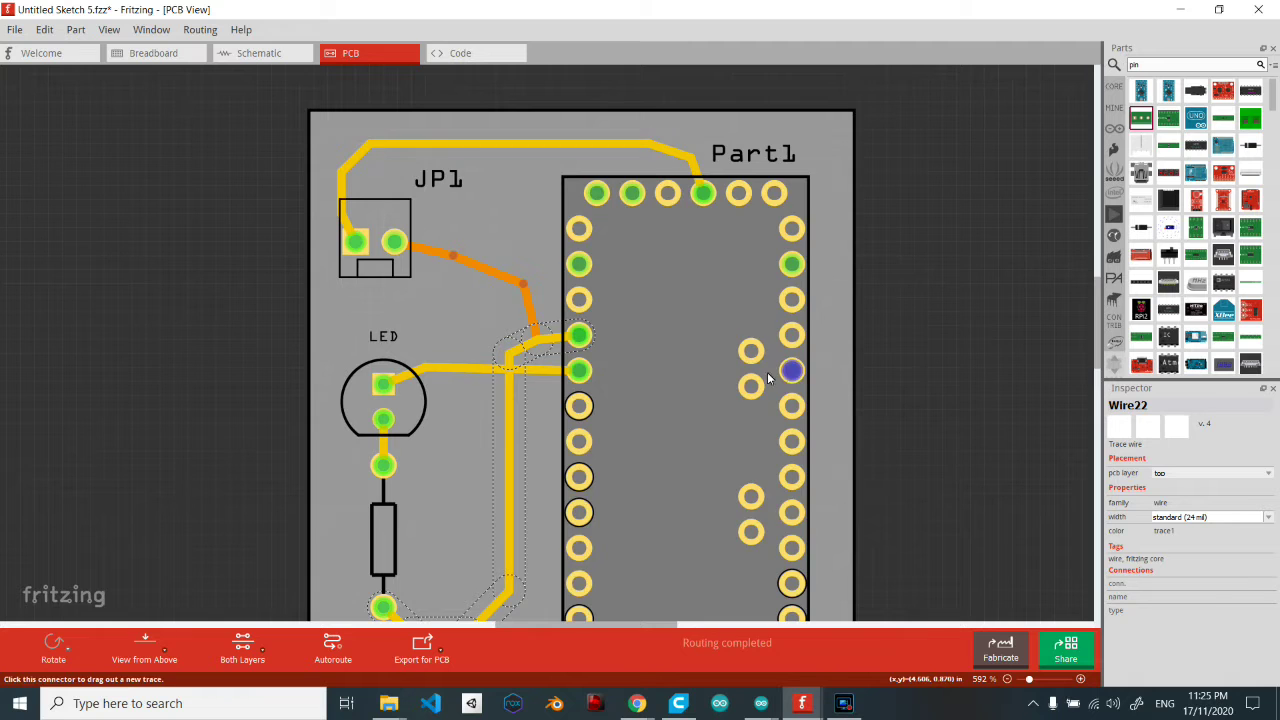
pyautogui.moveTo(658, 375); pyautogui.dragTo(642, 302, button='middle')
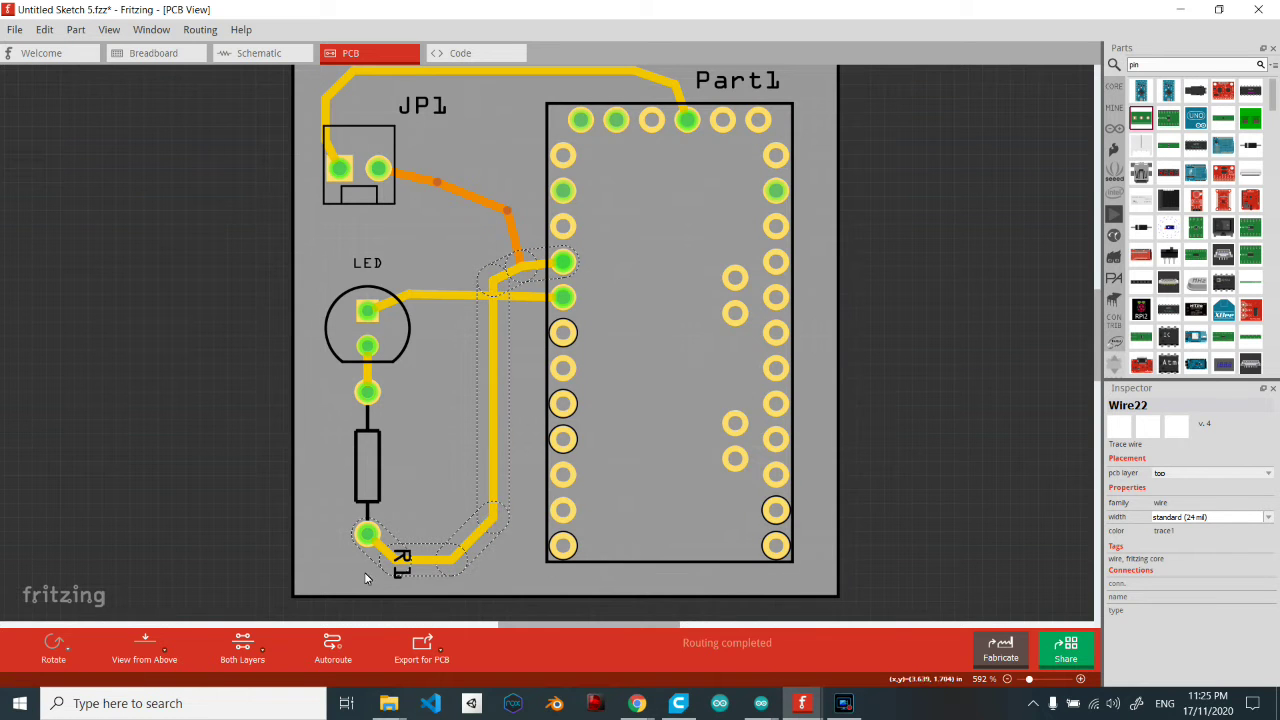
pyautogui.keyDown('ctrl'); pyautogui.scroll(1, 474, 308); pyautogui.keyUp('ctrl')
pyautogui.keyDown('ctrl'); pyautogui.scroll(5, 474, 308); pyautogui.keyUp('ctrl')
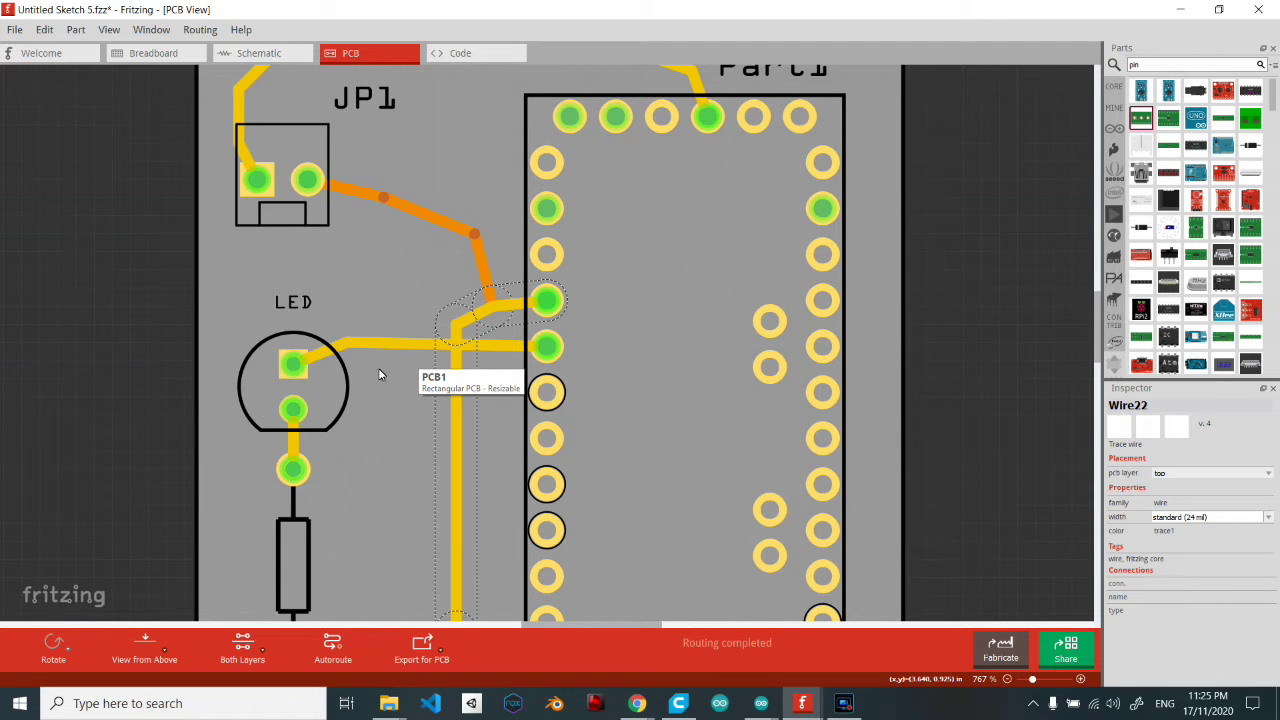
pyautogui.scroll(-2, 479, 434)
pyautogui.scroll(-2, 477, 435)
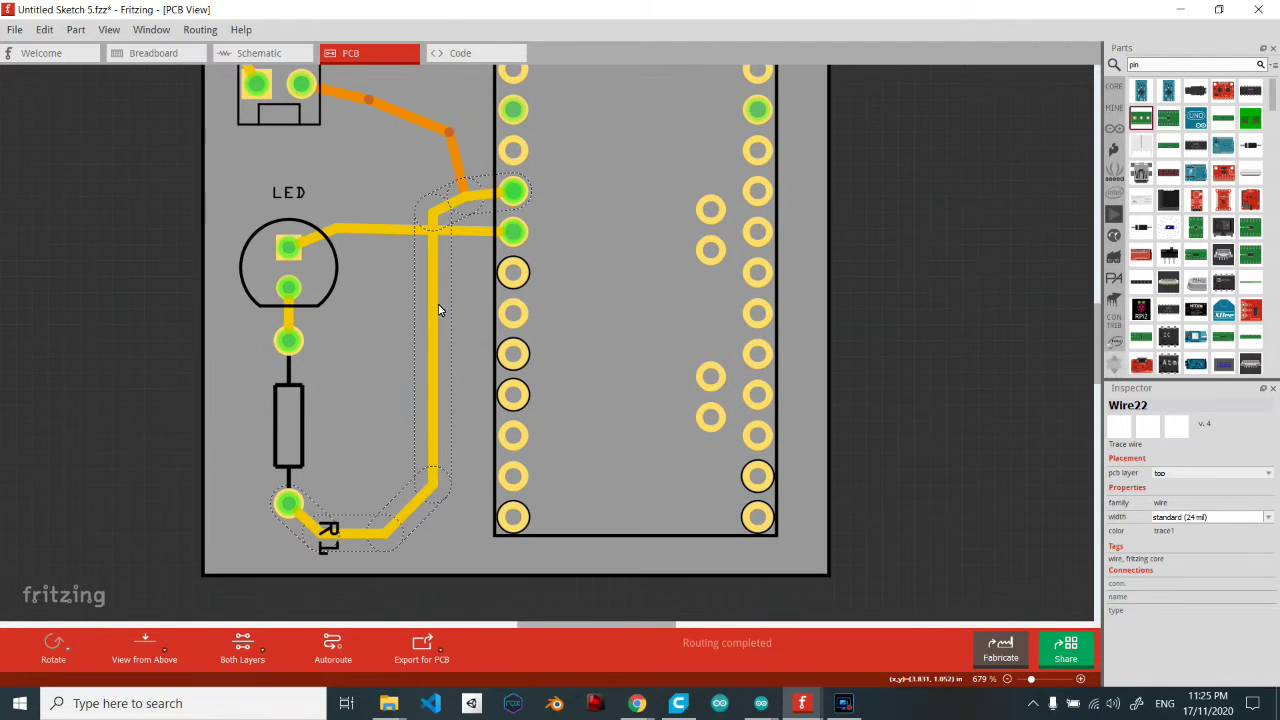
pyautogui.rightClick(433, 294)
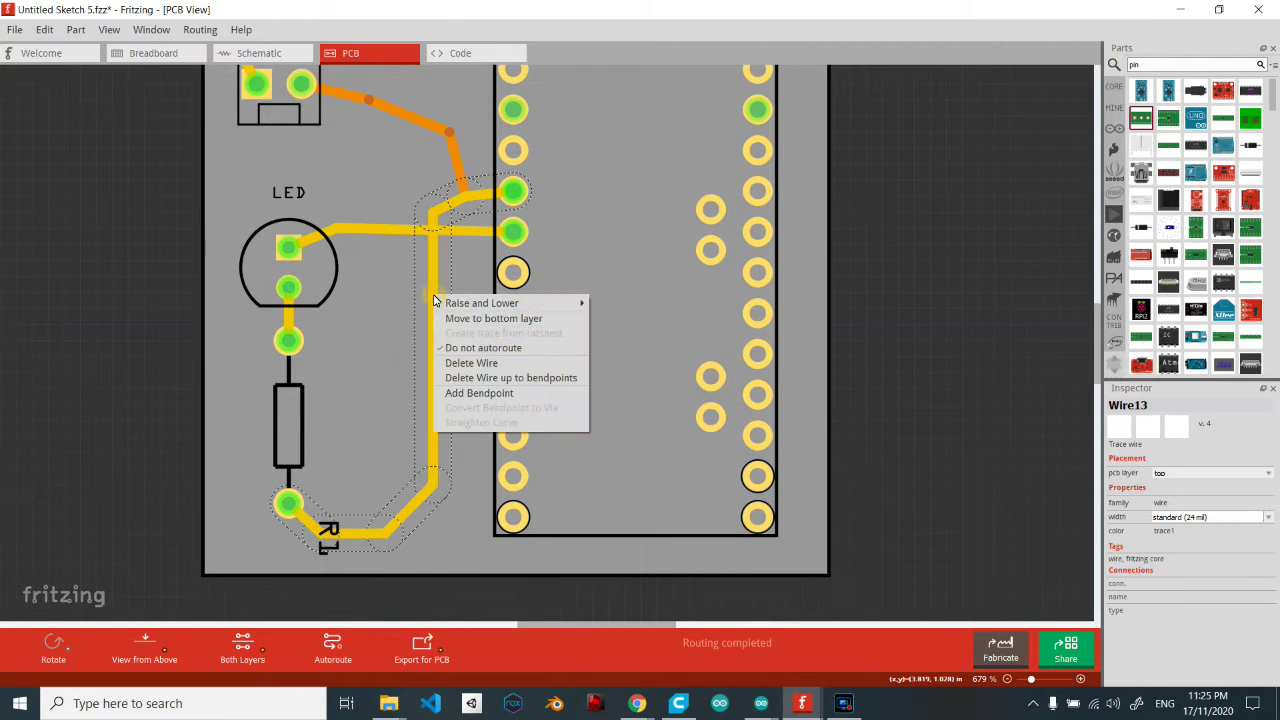
pyautogui.click(514, 326)
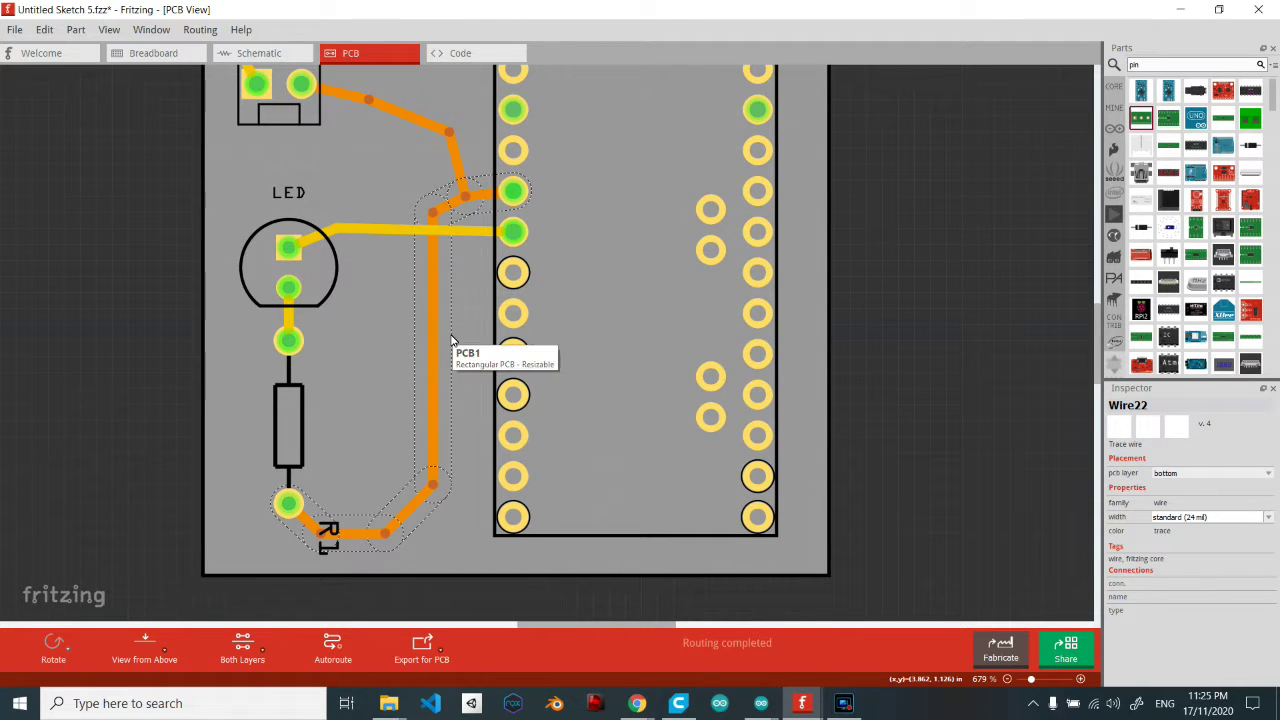
# - Examine the top-layer and bottom-layer traces connecting JP1, the LED, resistor R1 and the Arduino Pro Mini
pyautogui.scroll(3, 798, 281)
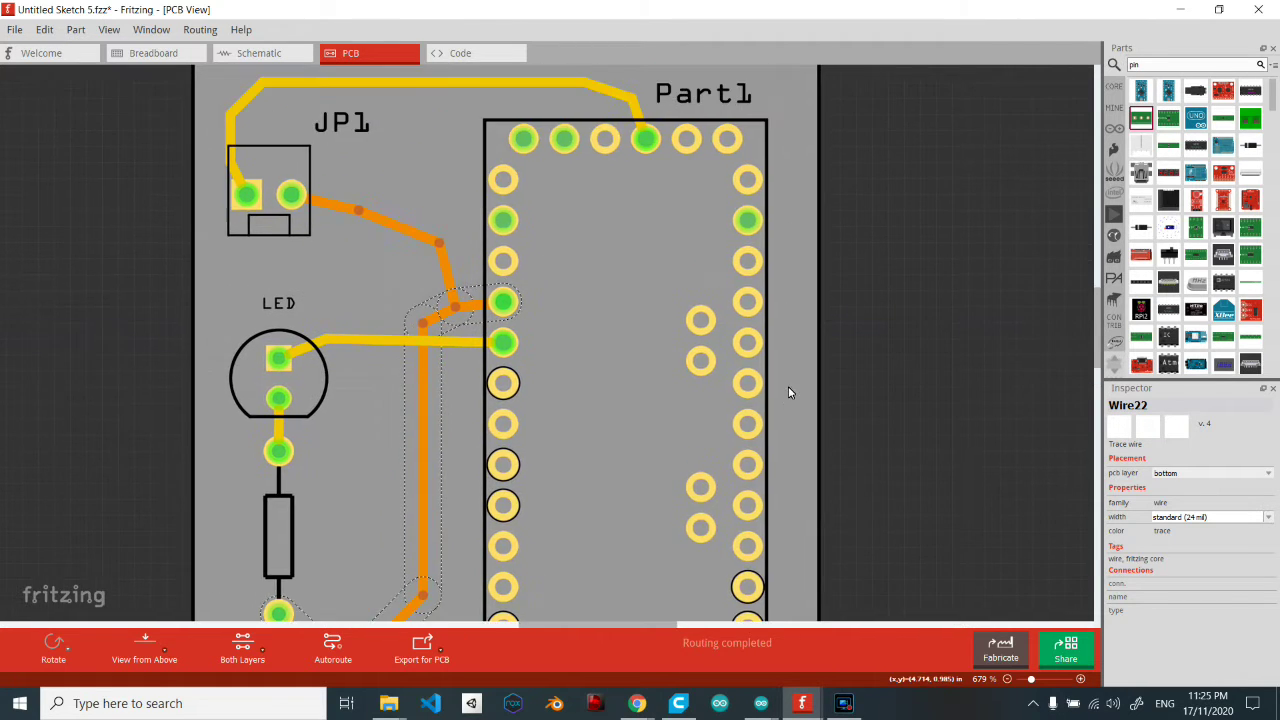
pyautogui.scroll(-2, 788, 390)
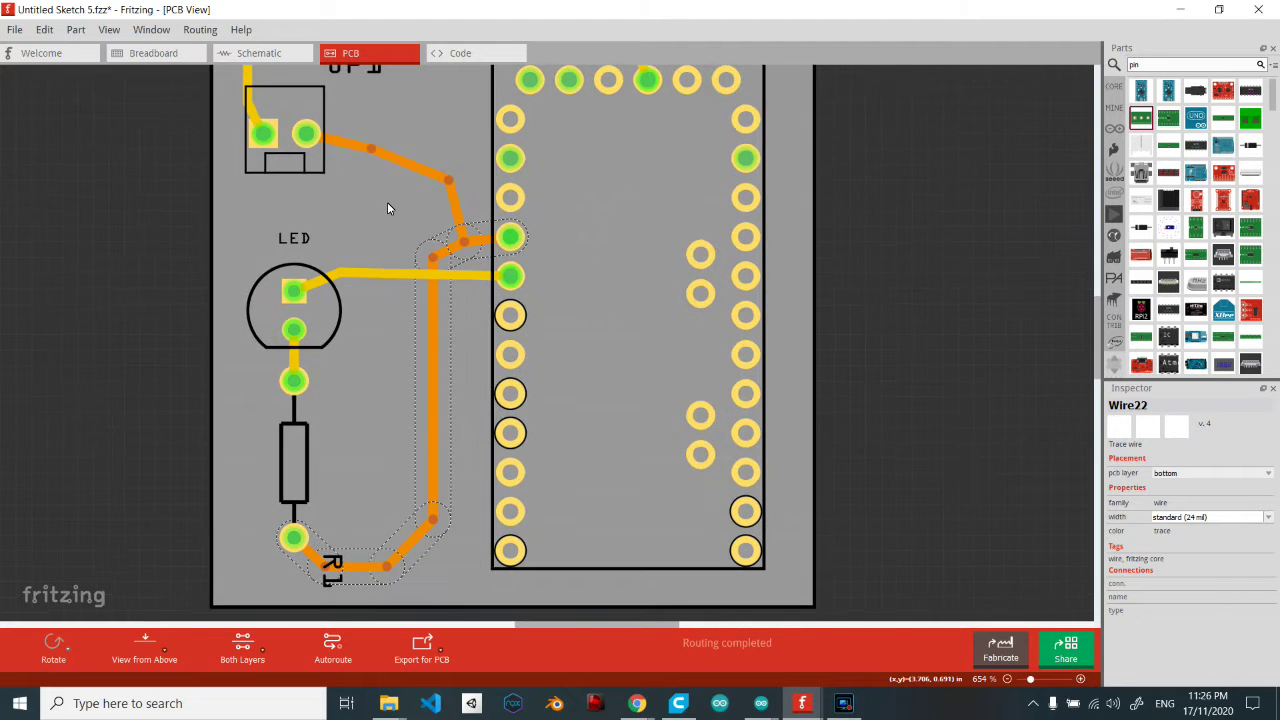
pyautogui.scroll(2, 377, 223)
pyautogui.keyDown('ctrl'); pyautogui.scroll(-1, 356, 282); pyautogui.keyUp('ctrl')
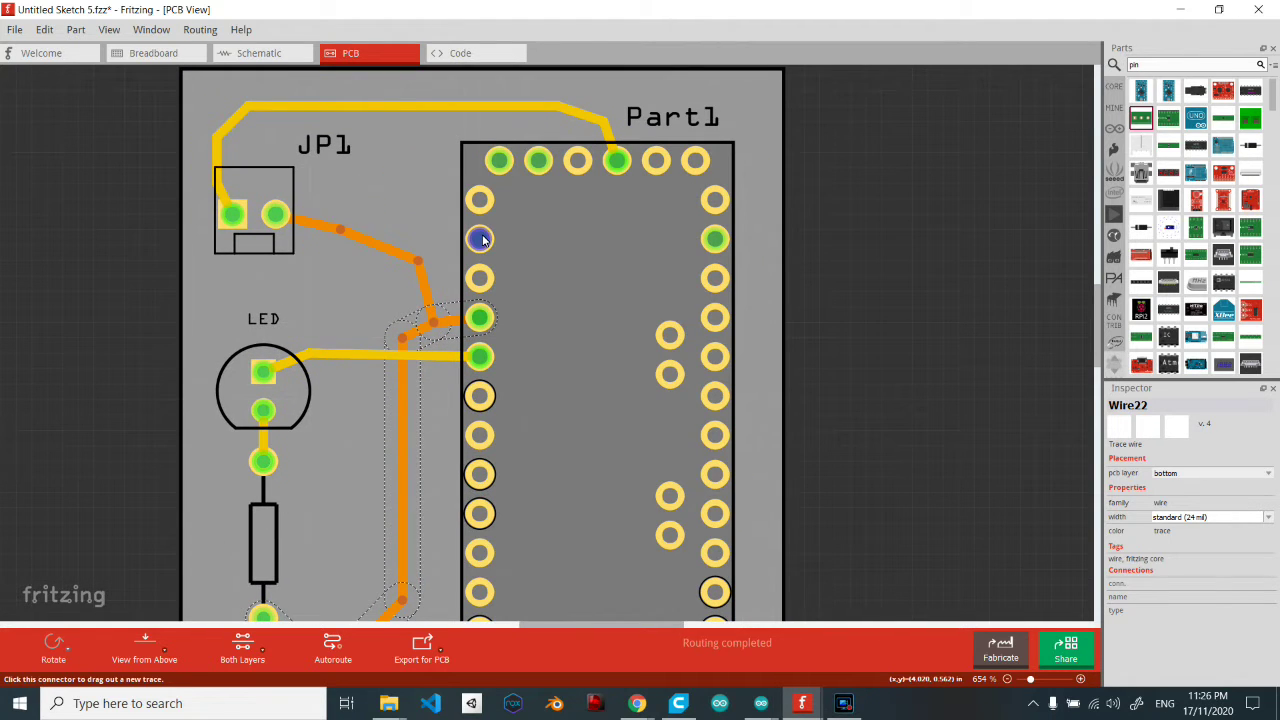
pyautogui.keyDown('ctrl'); pyautogui.scroll(-1, 576, 198); pyautogui.keyUp('ctrl')
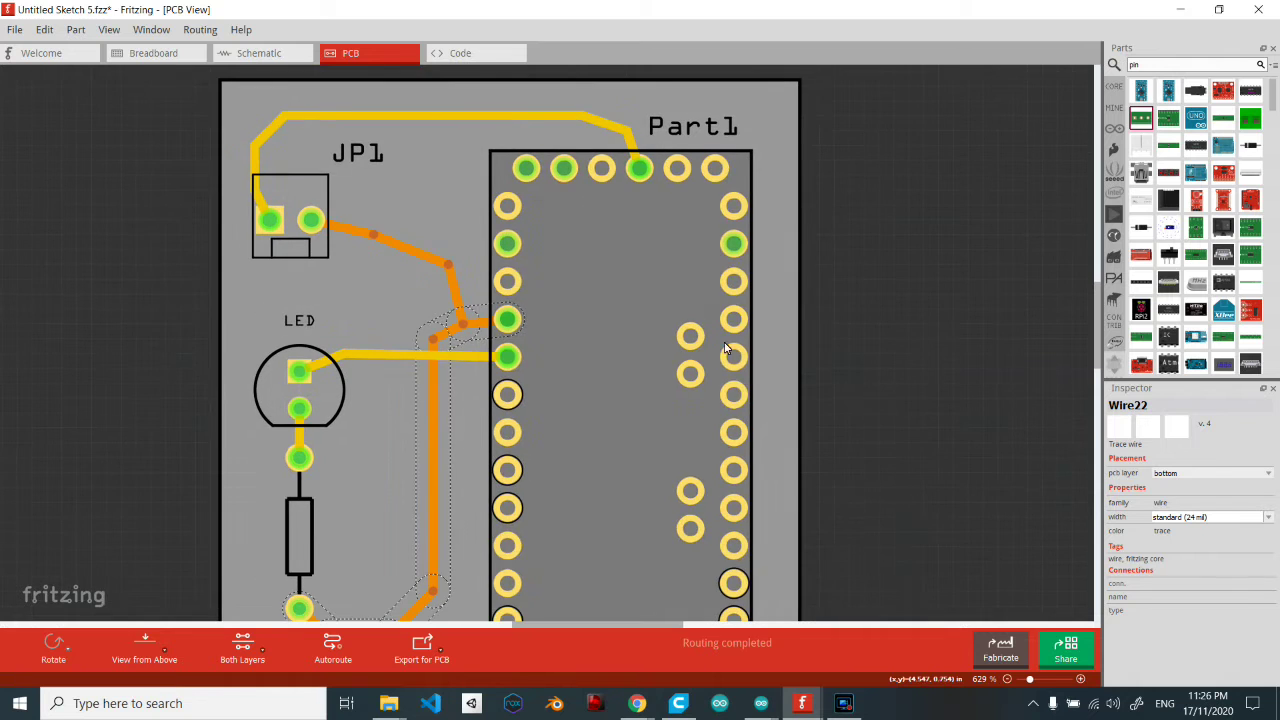
pyautogui.scroll(-2, 782, 386)
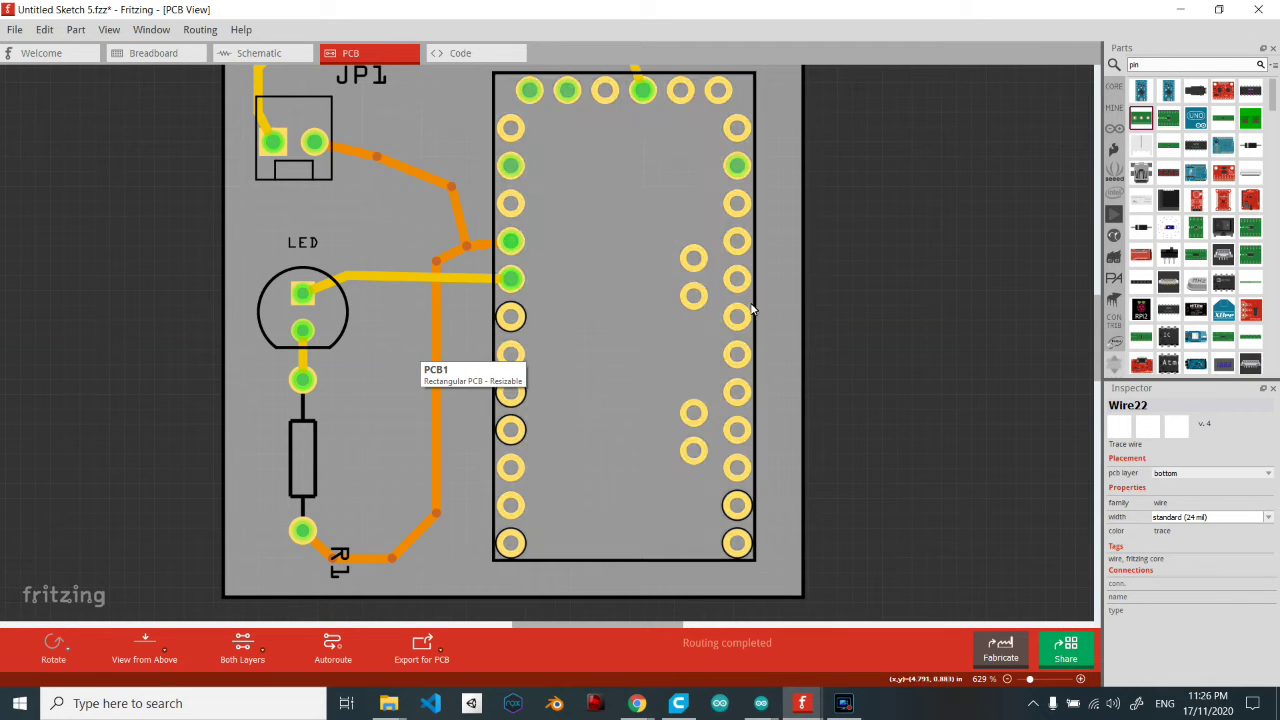
pyautogui.scroll(1, 773, 346)
pyautogui.scroll(2, 771, 349)
pyautogui.scroll(-1, 766, 330)
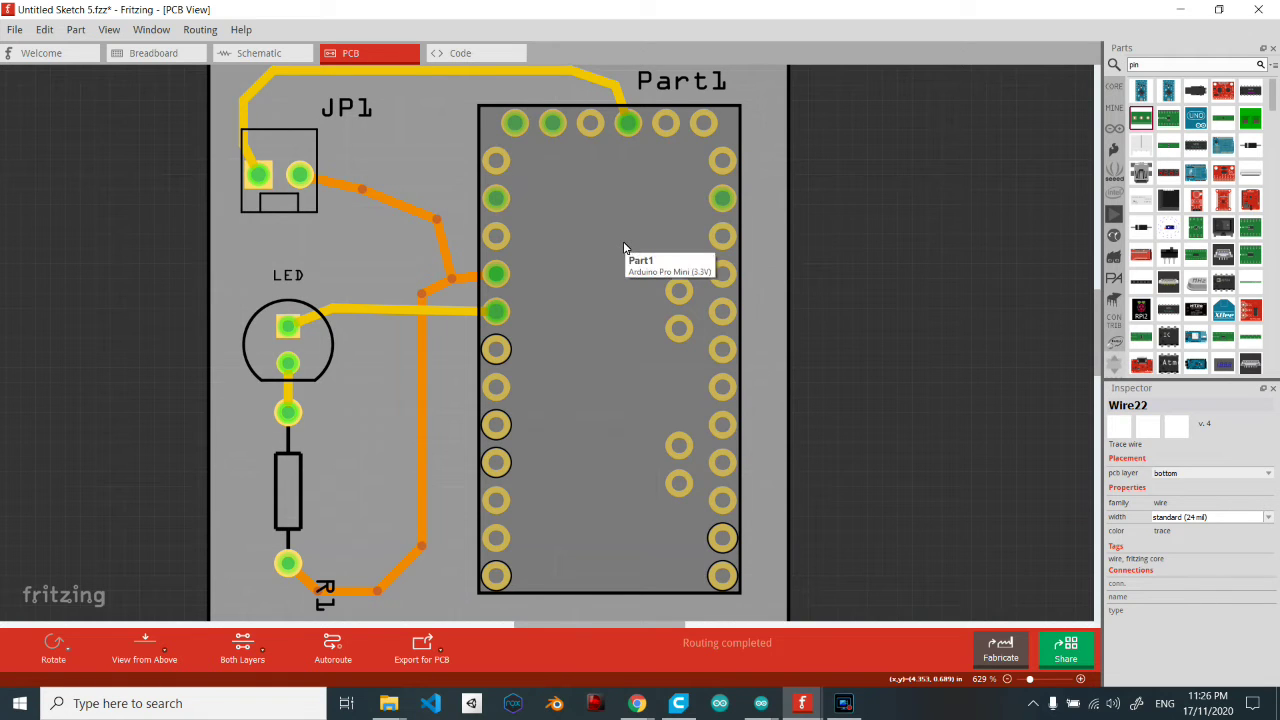
# - Inspect the Arduino Pro Mini, LED and resistor R1 on the board, including the properties of each part
pyautogui.click(632, 187)
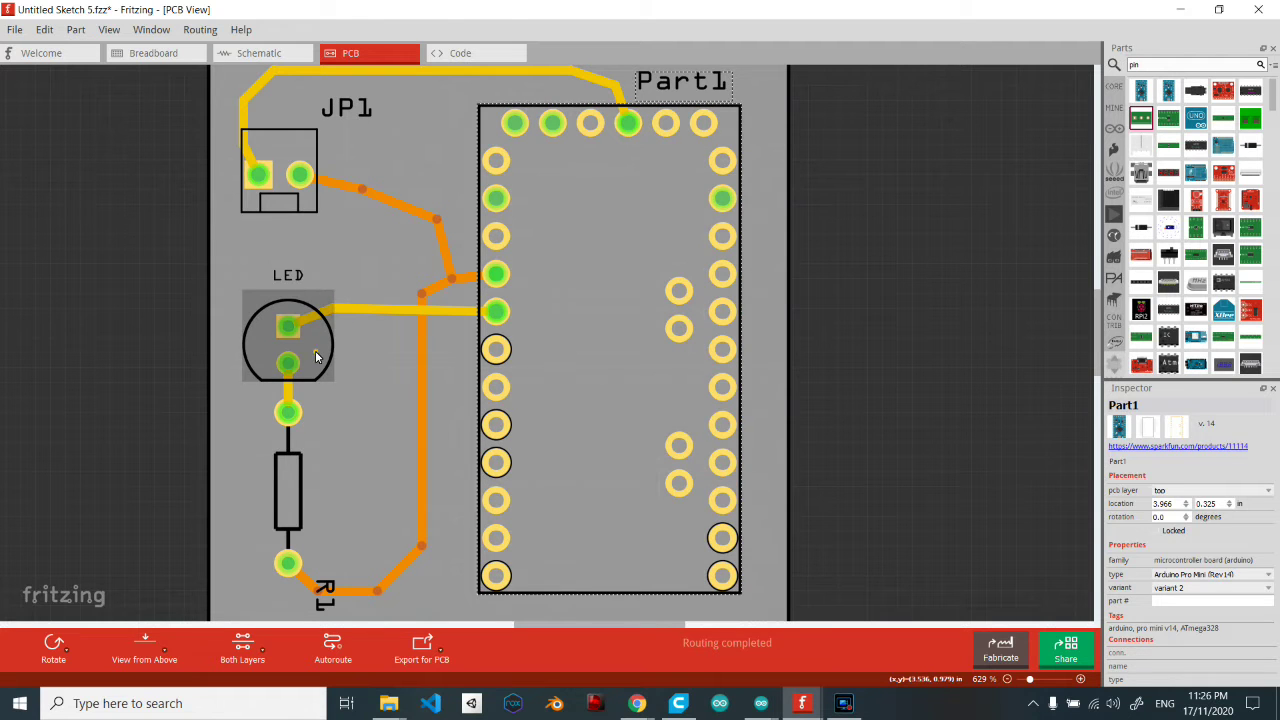
pyautogui.click(315, 350)
pyautogui.click(292, 503)
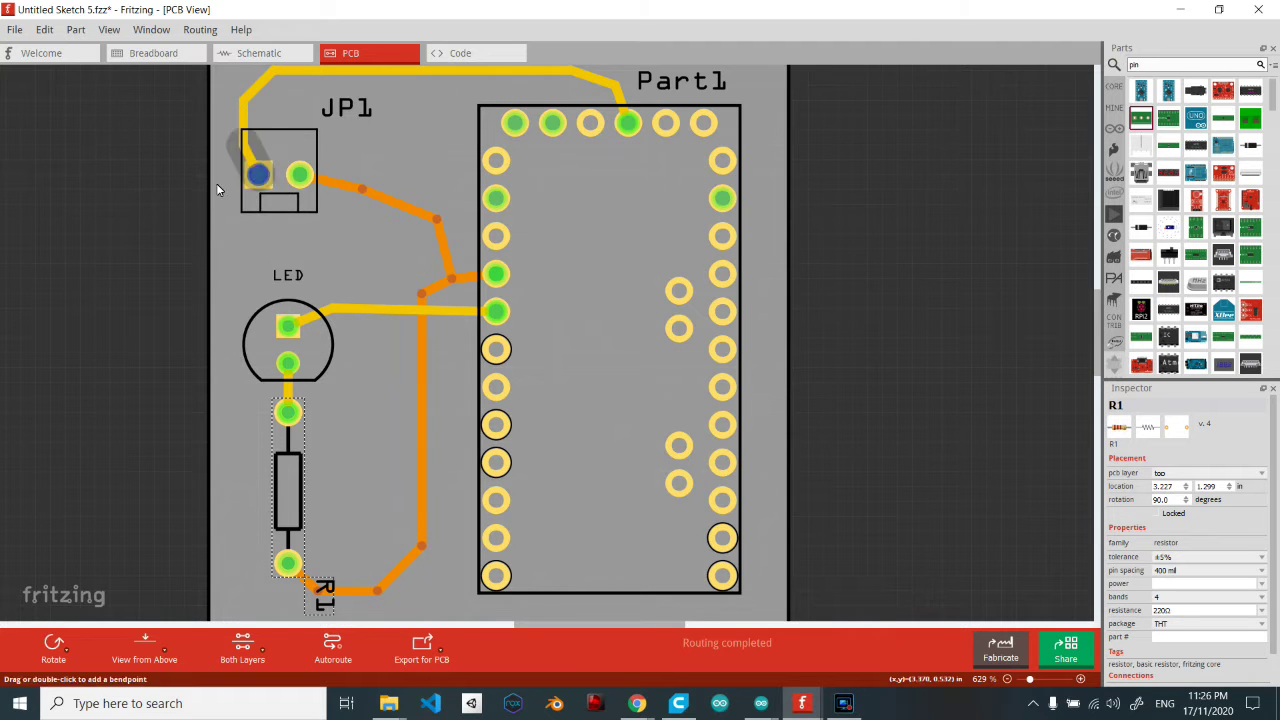
pyautogui.click(634, 202)
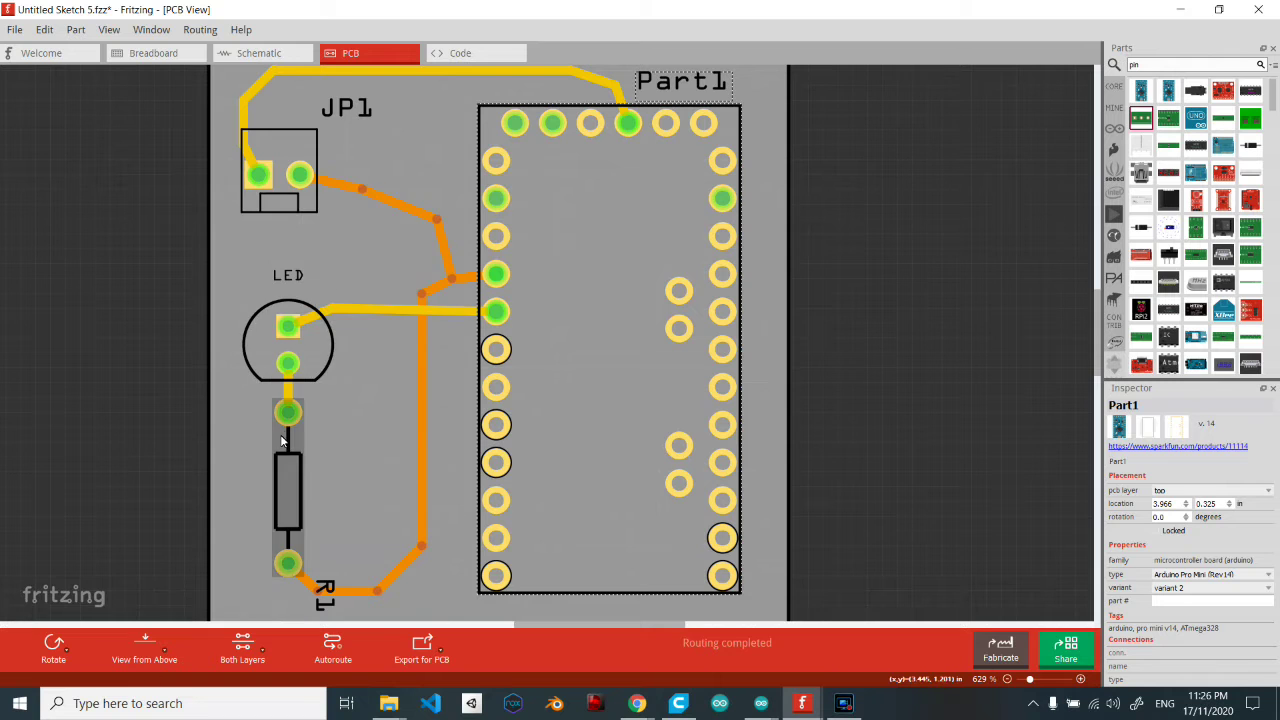
pyautogui.scroll(2, 358, 397)
pyautogui.scroll(1, 354, 397)
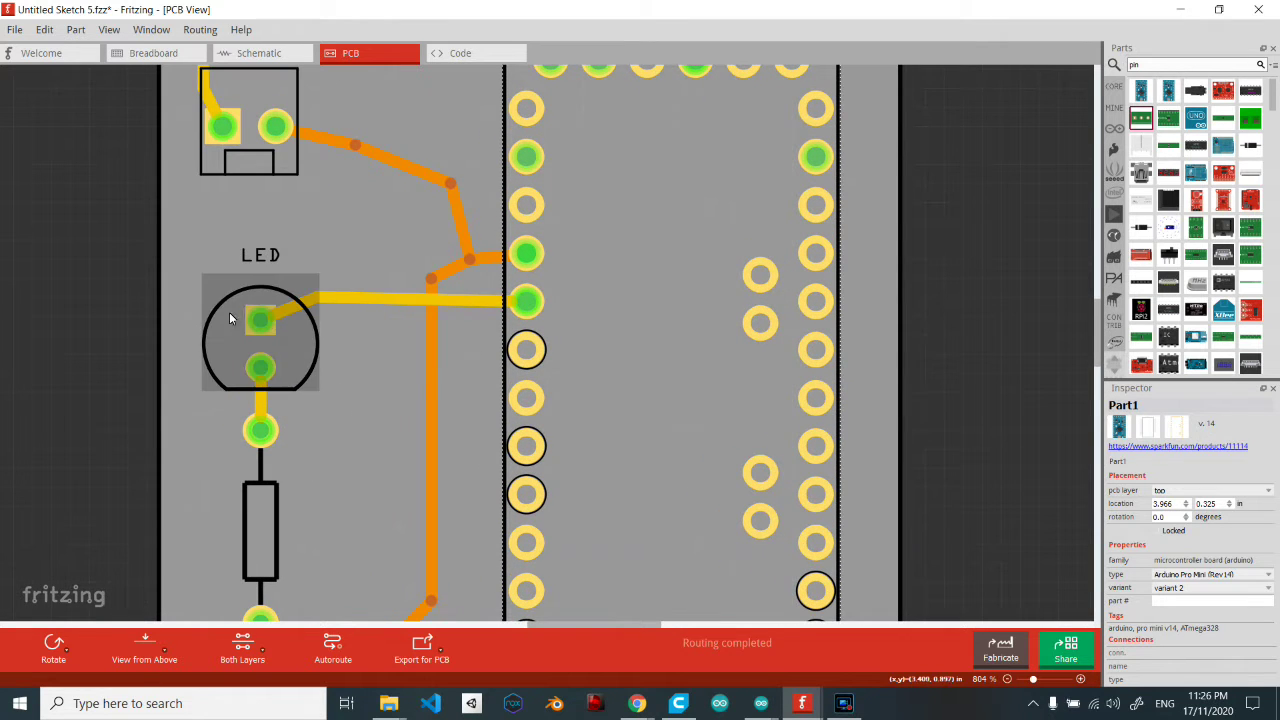
pyautogui.moveTo(248, 212); pyautogui.dragTo(268, 377, button='middle')
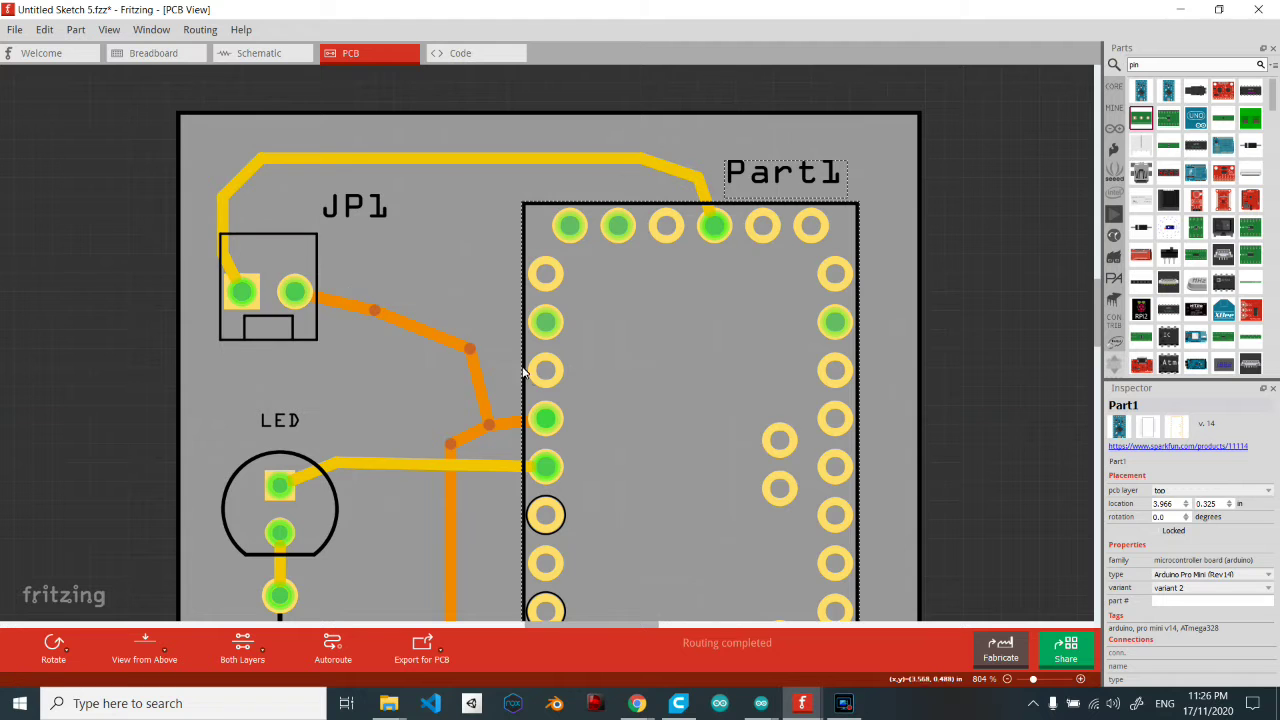
pyautogui.scroll(-5, 322, 425)
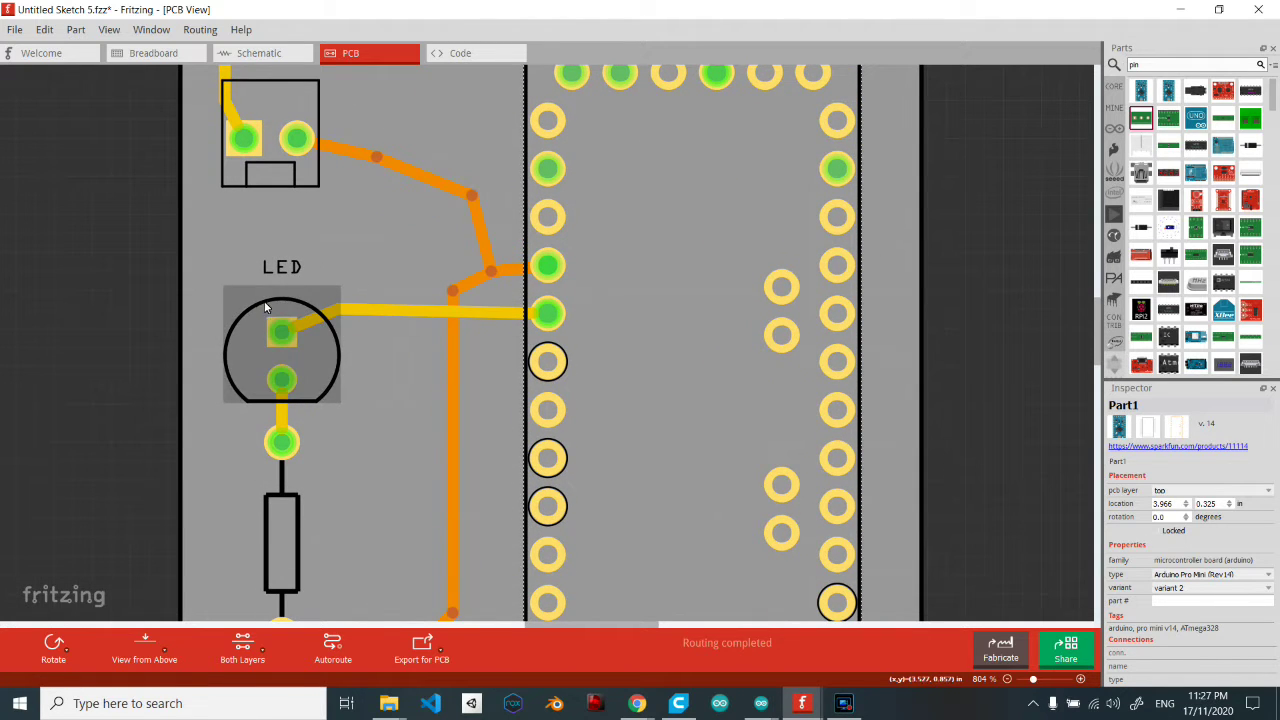
pyautogui.keyDown('ctrl'); pyautogui.scroll(2, 310, 351); pyautogui.keyUp('ctrl')
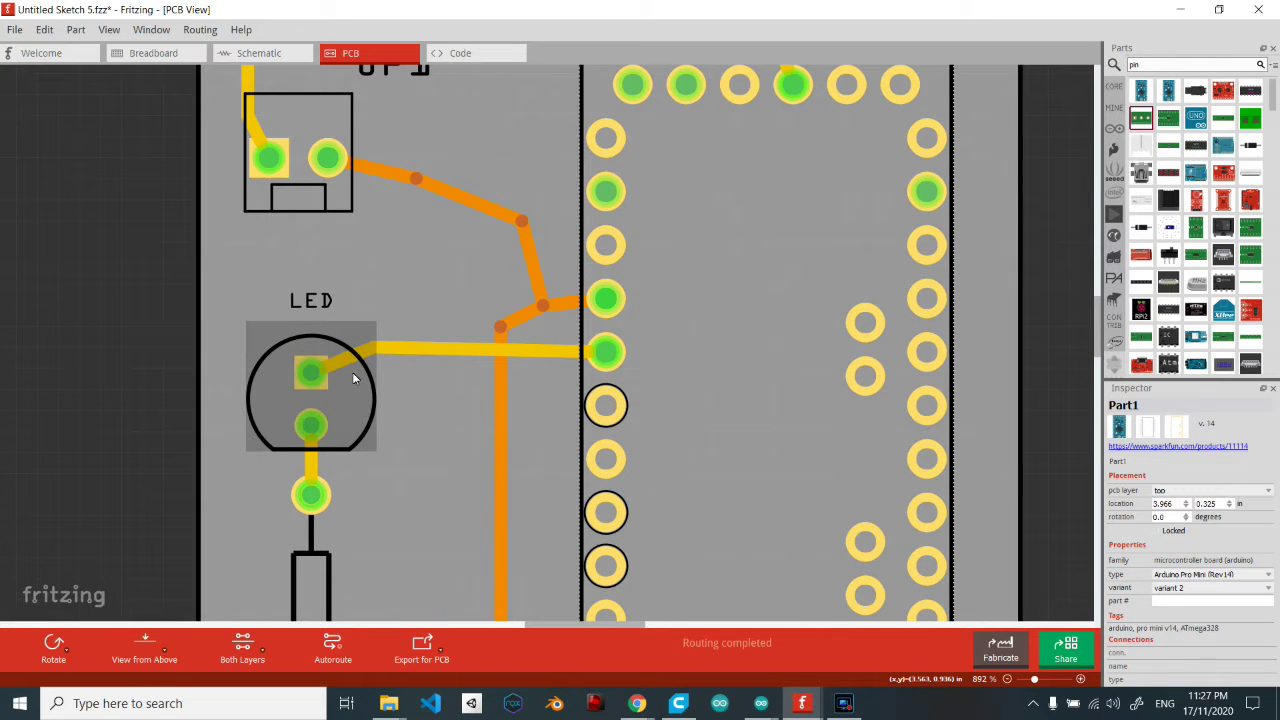
pyautogui.click(325, 389)
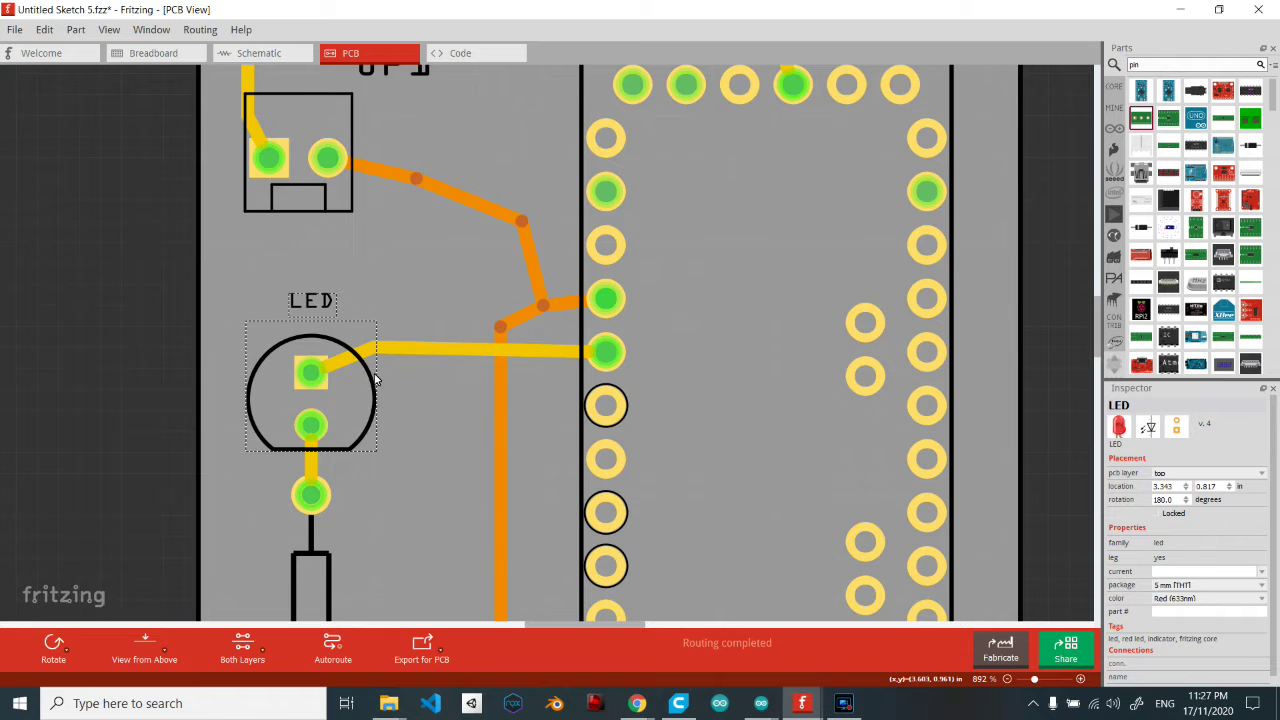
# - Review the LED label's display options, open its text for editing and accept it as LED
pyautogui.scroll(1, 302, 387)
pyautogui.moveTo(333, 310); pyautogui.dragTo(296, 393, button='middle')
pyautogui.moveTo(302, 444); pyautogui.dragTo(200, 420, button='middle')
pyautogui.scroll(-1, 245, 430)
pyautogui.moveTo(250, 466); pyautogui.dragTo(376, 426, button='middle')
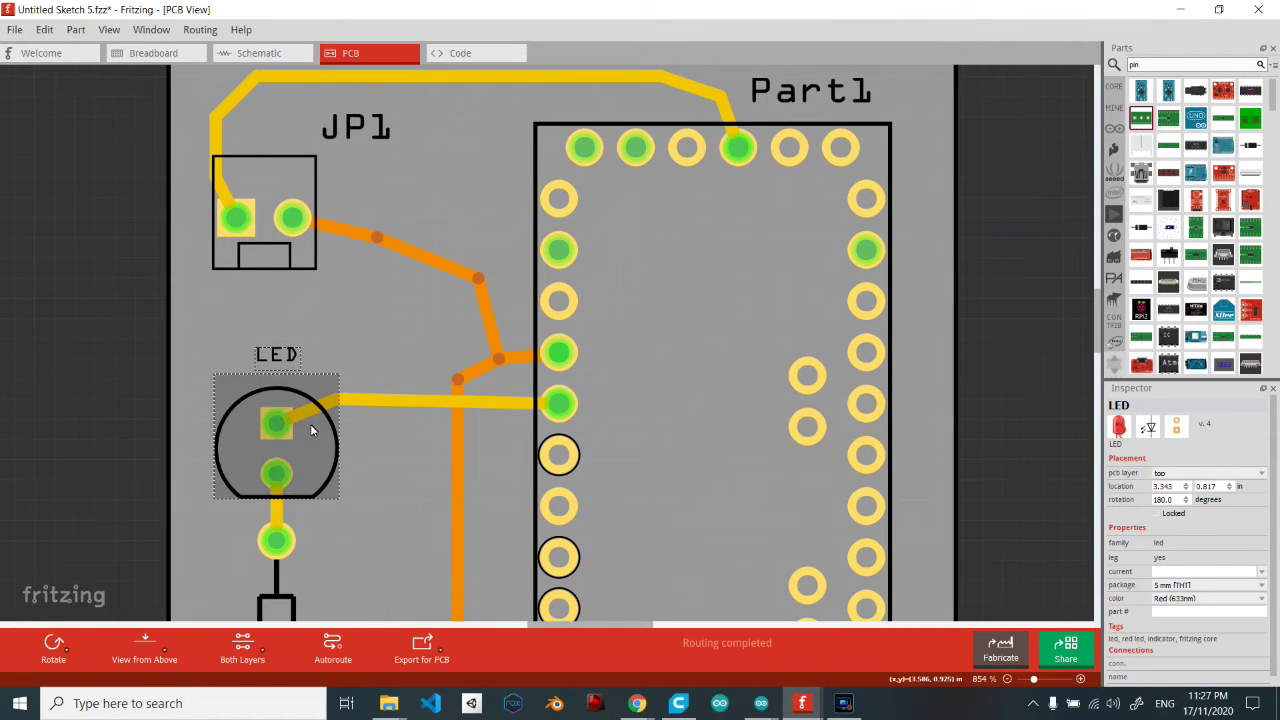
pyautogui.rightClick(285, 353)
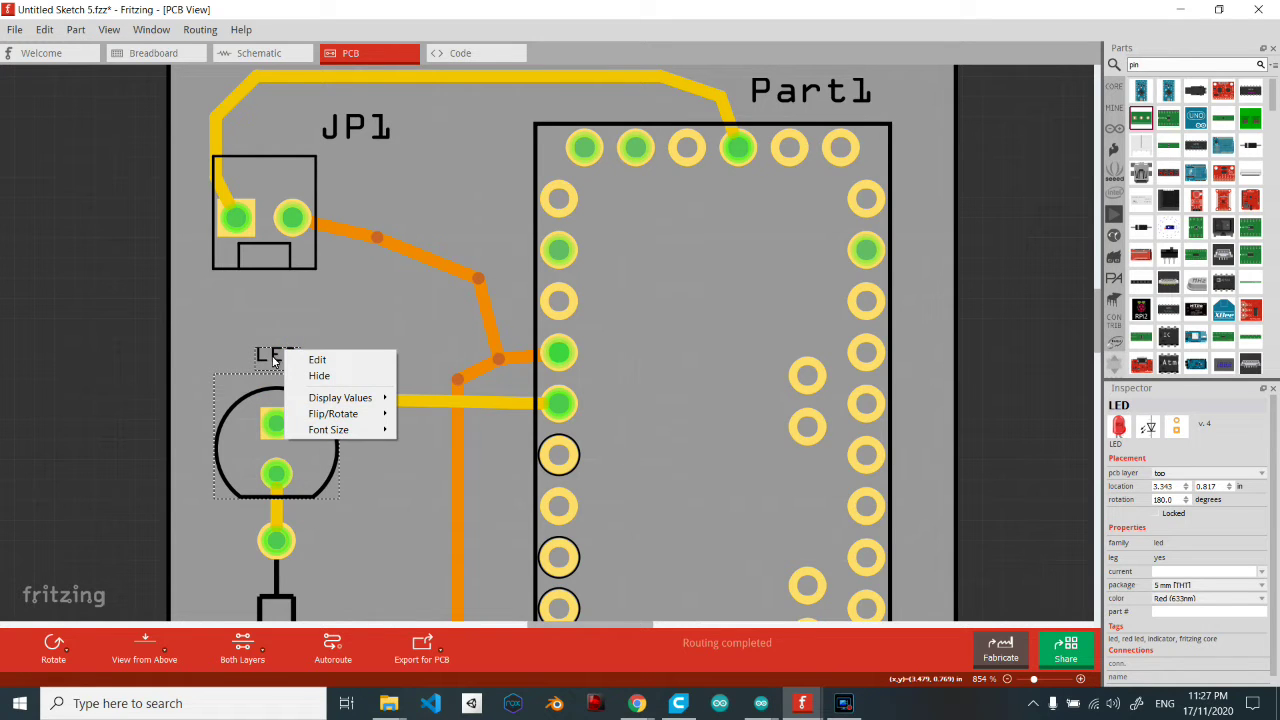
pyautogui.click(261, 360)
pyautogui.rightClick(263, 355)
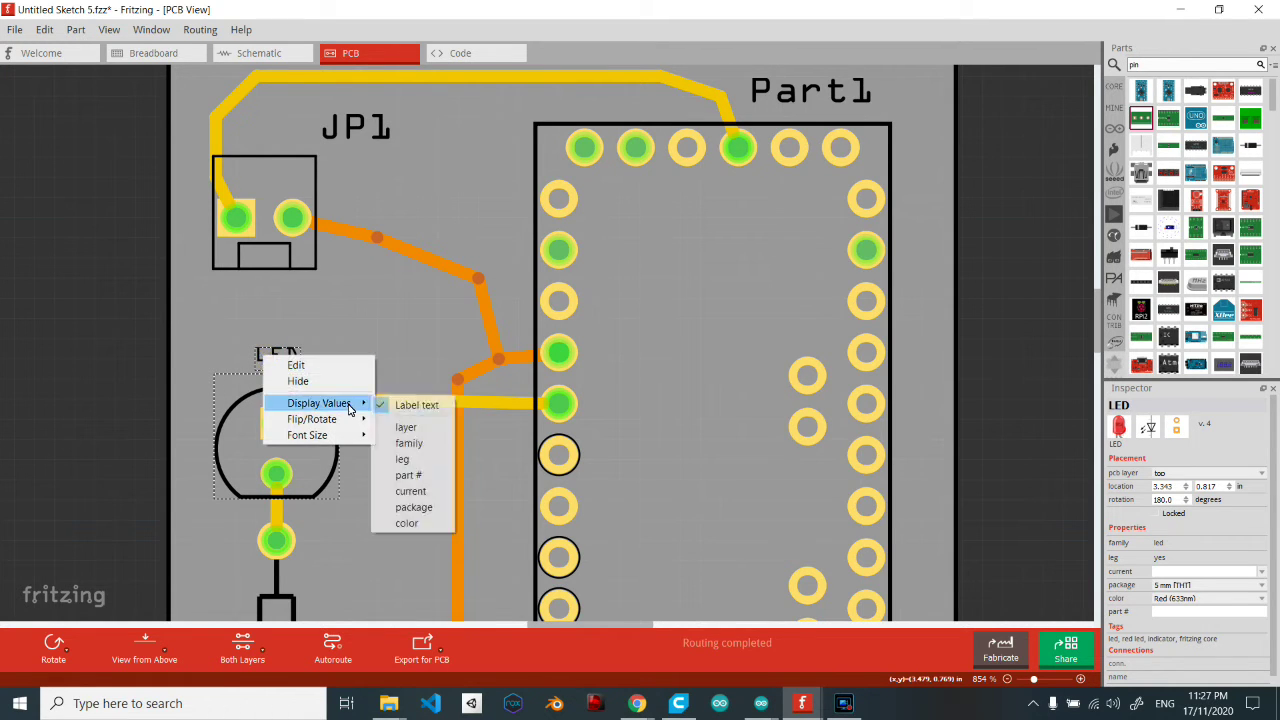
pyautogui.click(345, 366)
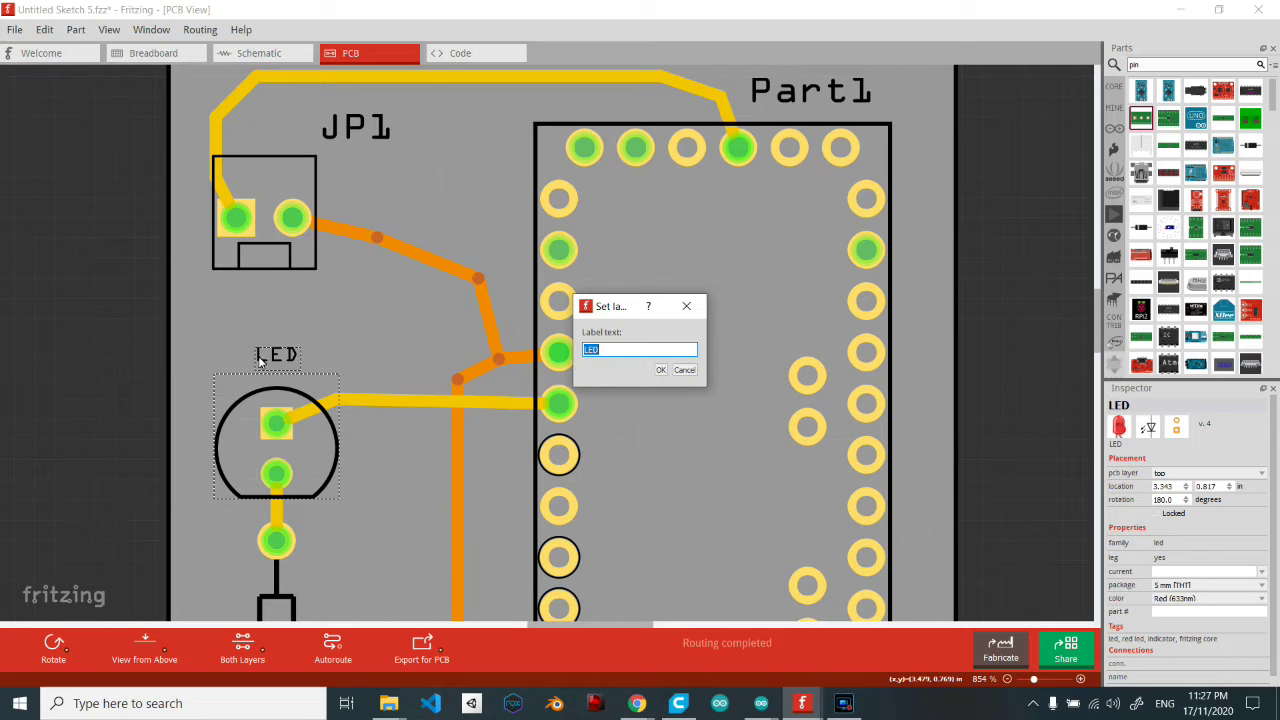
pyautogui.click(660, 370)
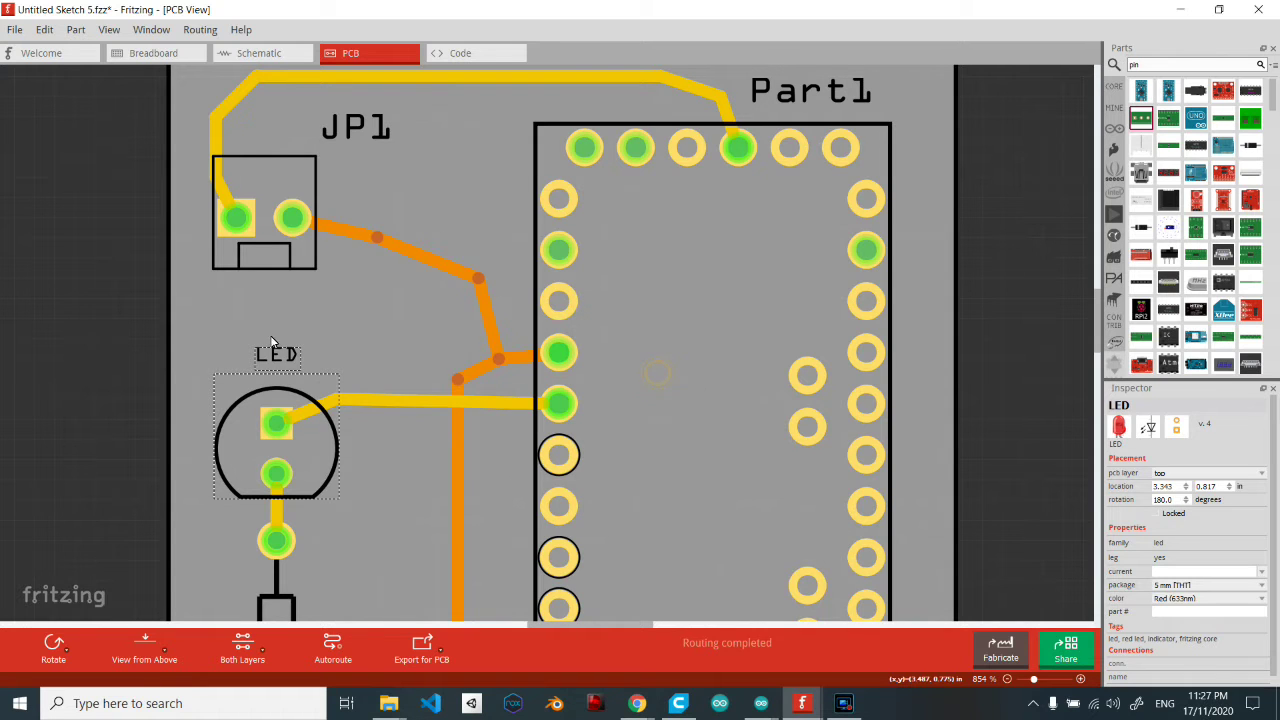
# - Try the Small font size on the LED label and set it back to Tiny
pyautogui.rightClick(281, 366)
pyautogui.moveTo(357, 446)
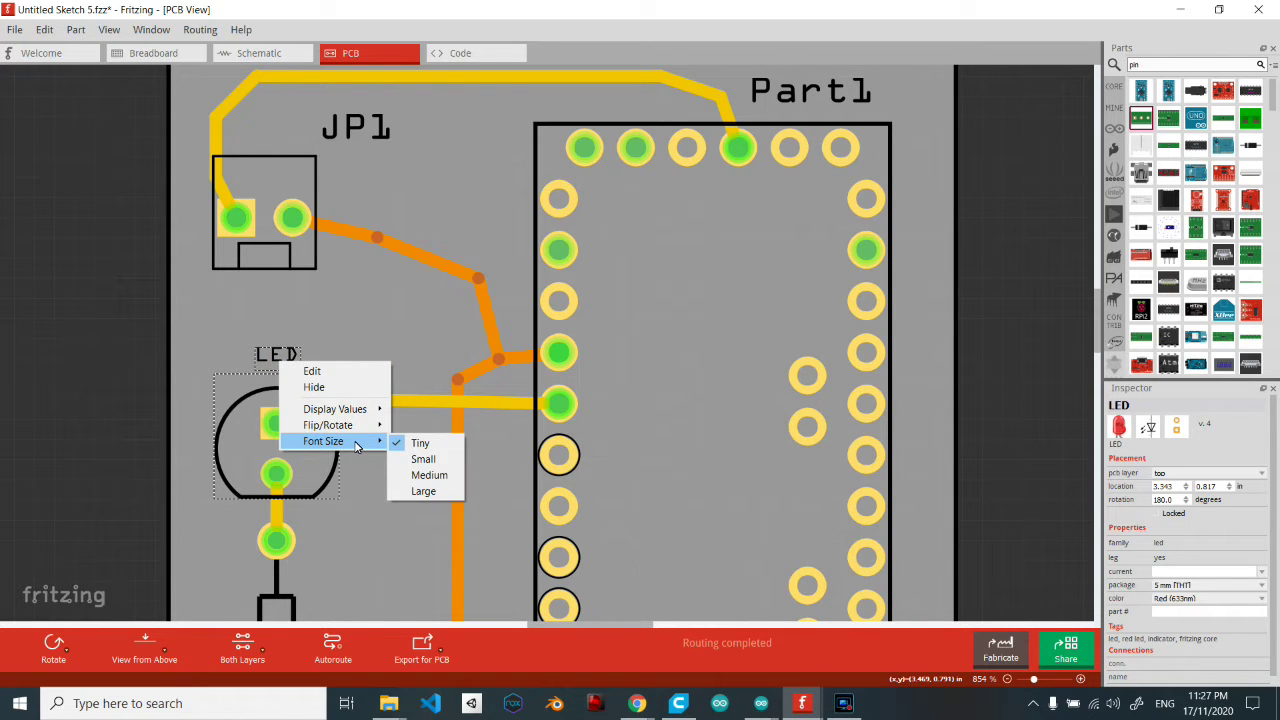
pyautogui.click(425, 461)
pyautogui.rightClick(299, 364)
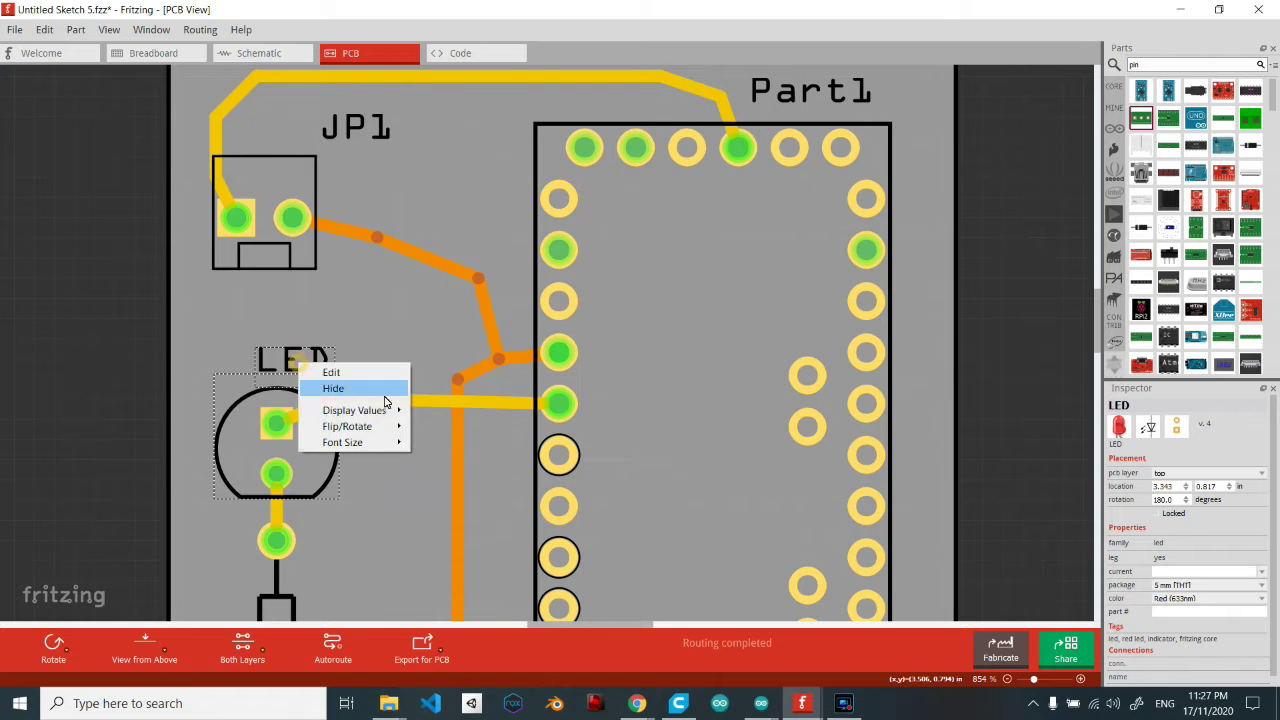
pyautogui.moveTo(355, 442)
pyautogui.click(437, 440)
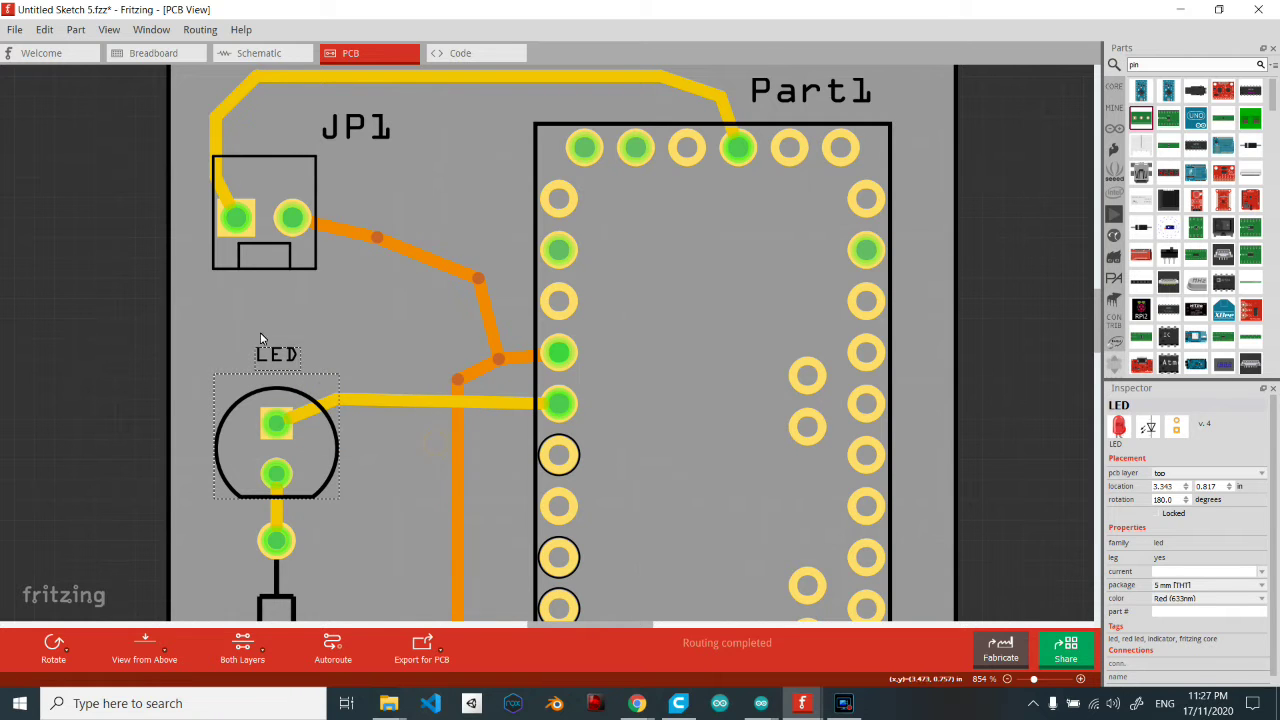
# - Change the Arduino's Part1 label to "Pro mini" and move it inside the upper part of the board's outline
pyautogui.moveTo(725, 246); pyautogui.dragTo(537, 315, button='middle')
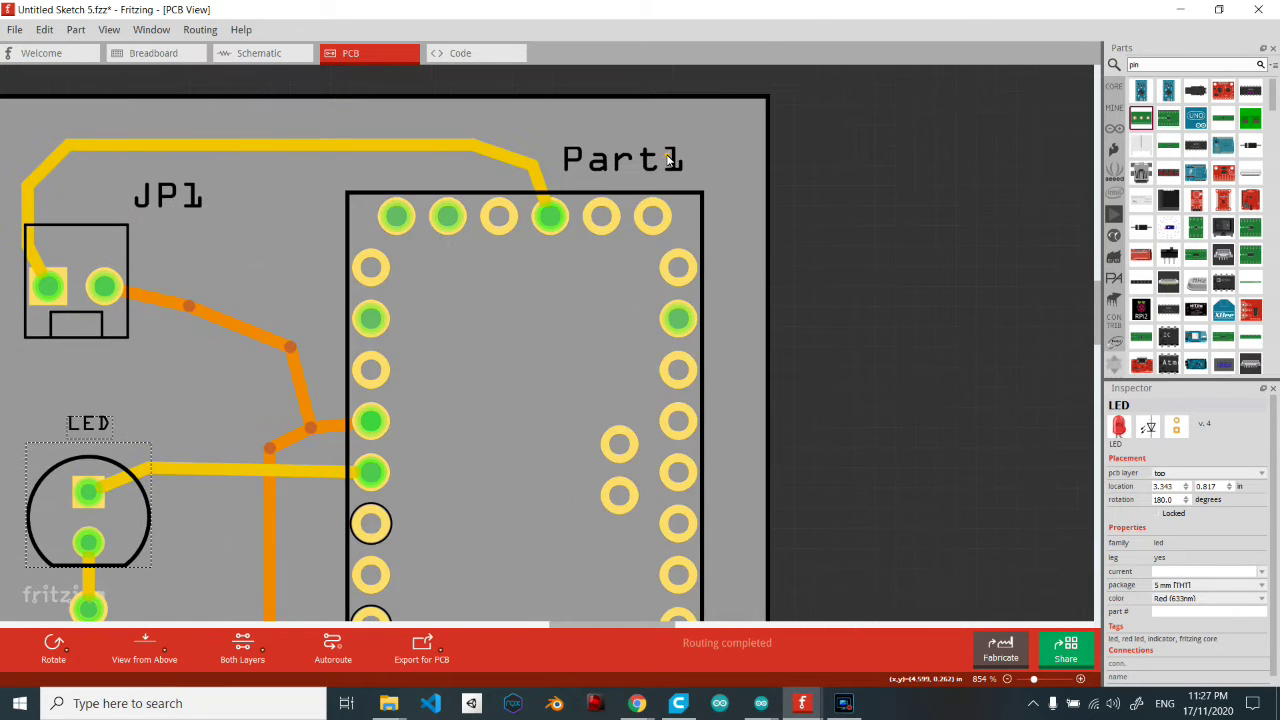
pyautogui.click(668, 156)
pyautogui.rightClick(640, 175)
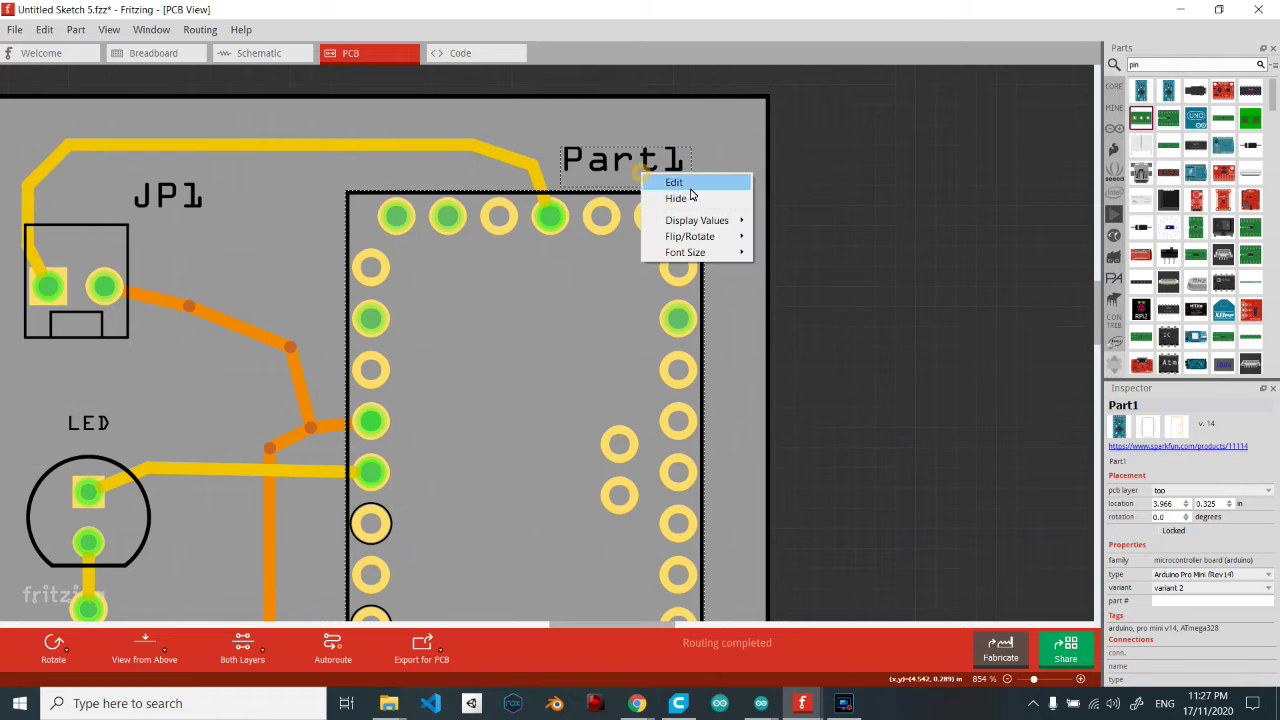
pyautogui.click(735, 182)
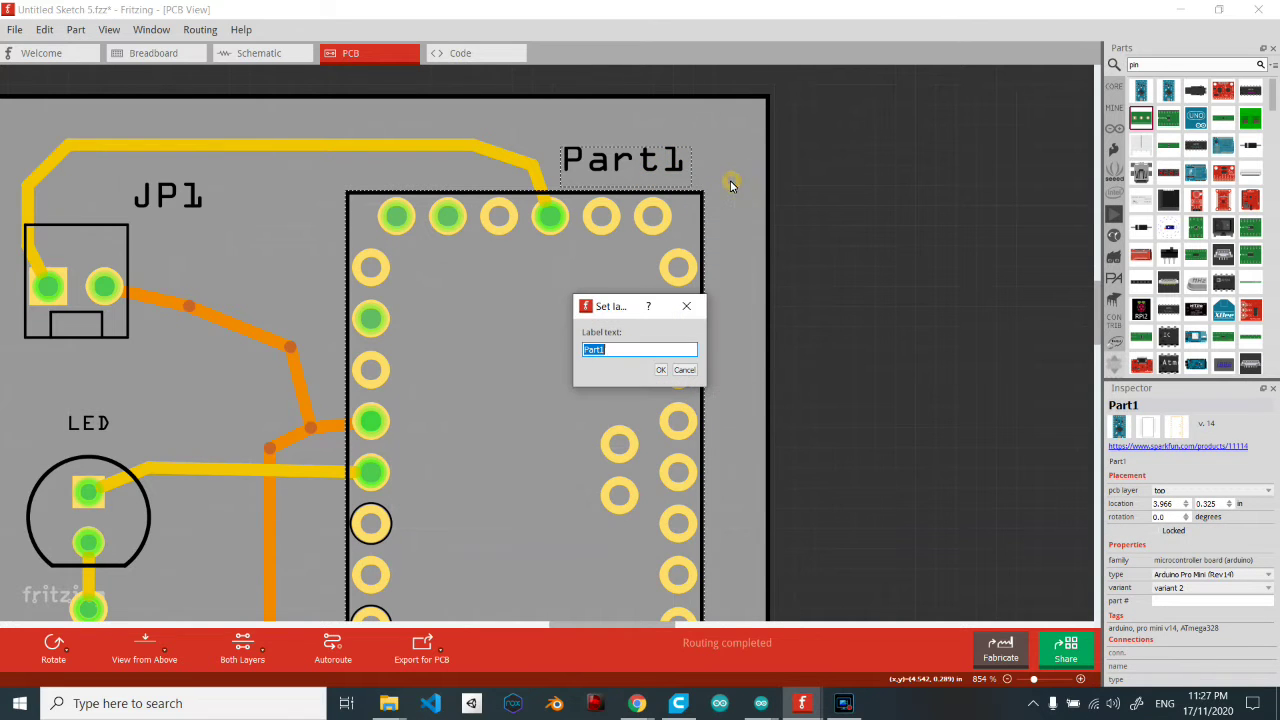
pyautogui.write('pro mini')
pyautogui.press('Return')
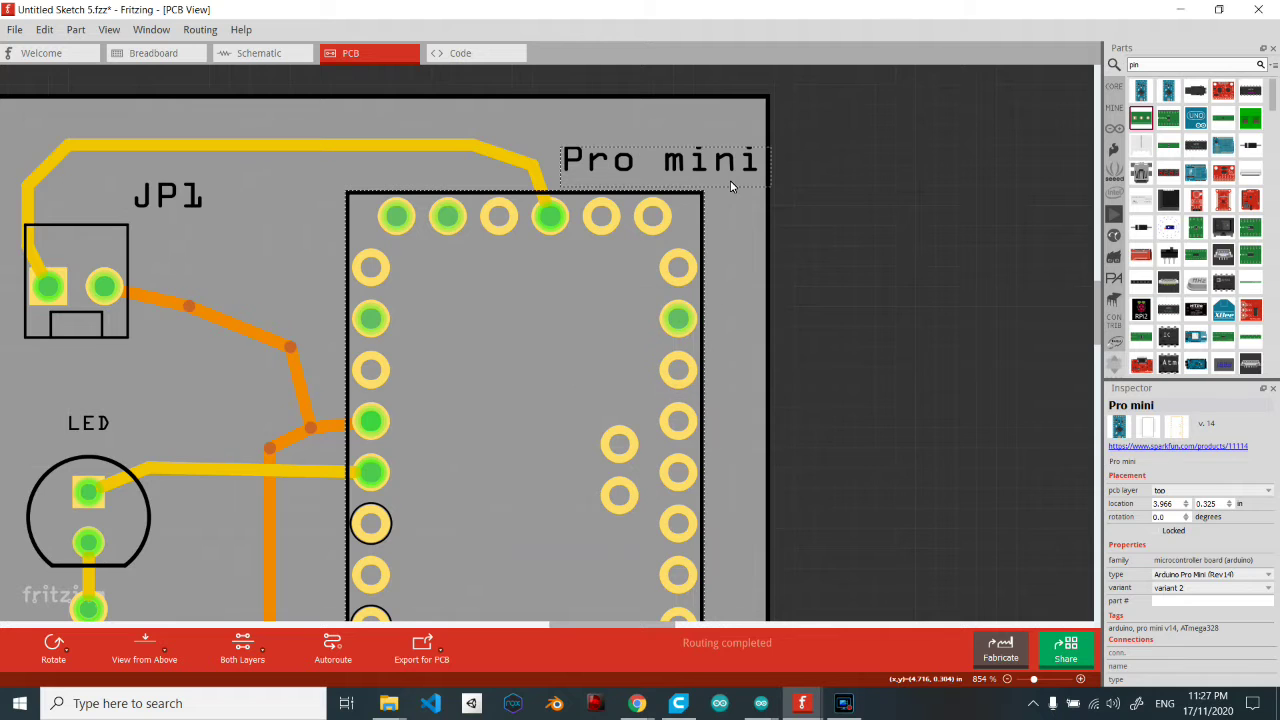
pyautogui.moveTo(726, 175); pyautogui.dragTo(608, 334)
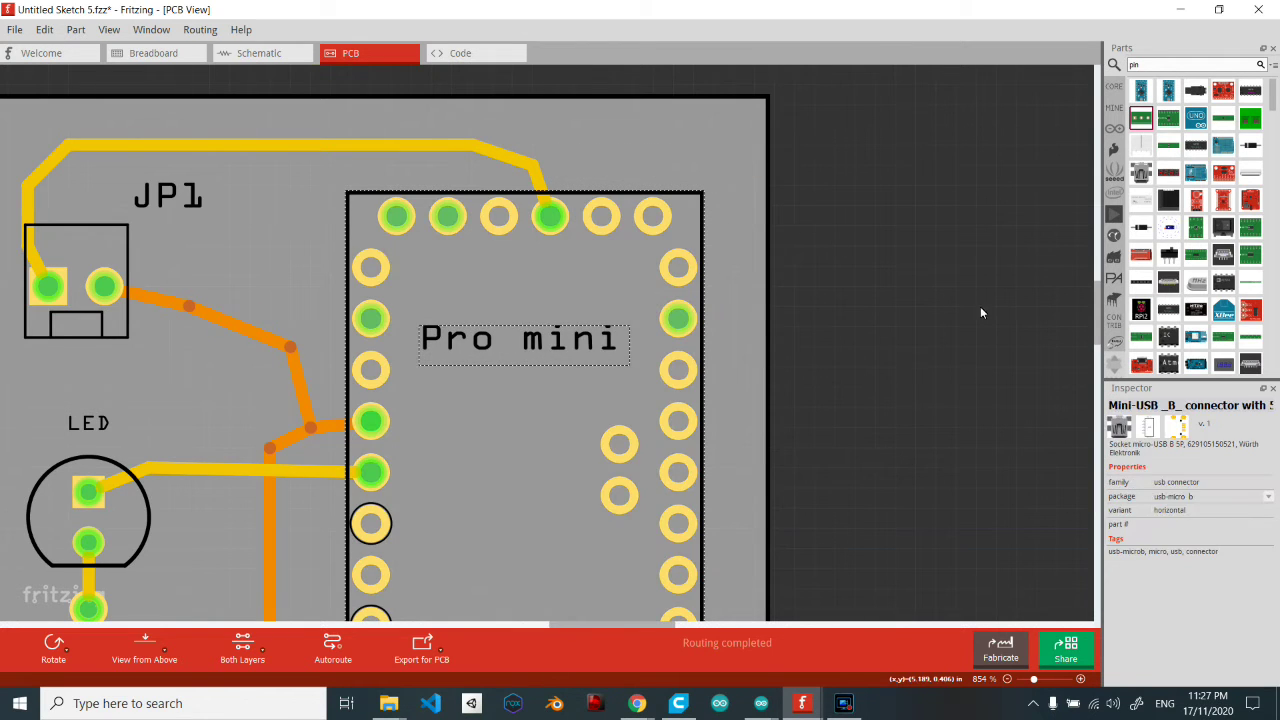
# - Find the Silkscreen Text part by searching for "logo", place it inside the Pro mini outline and set its layer to silkscreen top
pyautogui.scroll(-1, 248, 270)
pyautogui.moveTo(241, 235); pyautogui.dragTo(300, 109, button='middle')
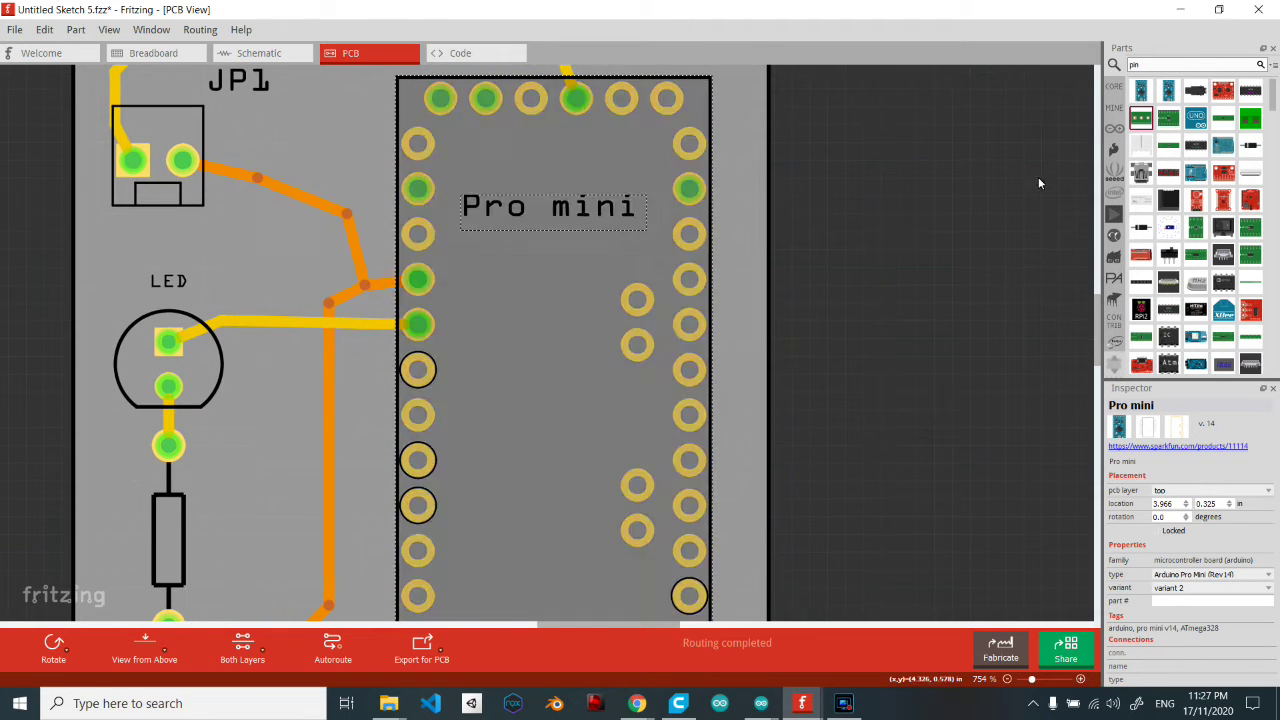
pyautogui.moveTo(1163, 60); pyautogui.dragTo(1090, 70)
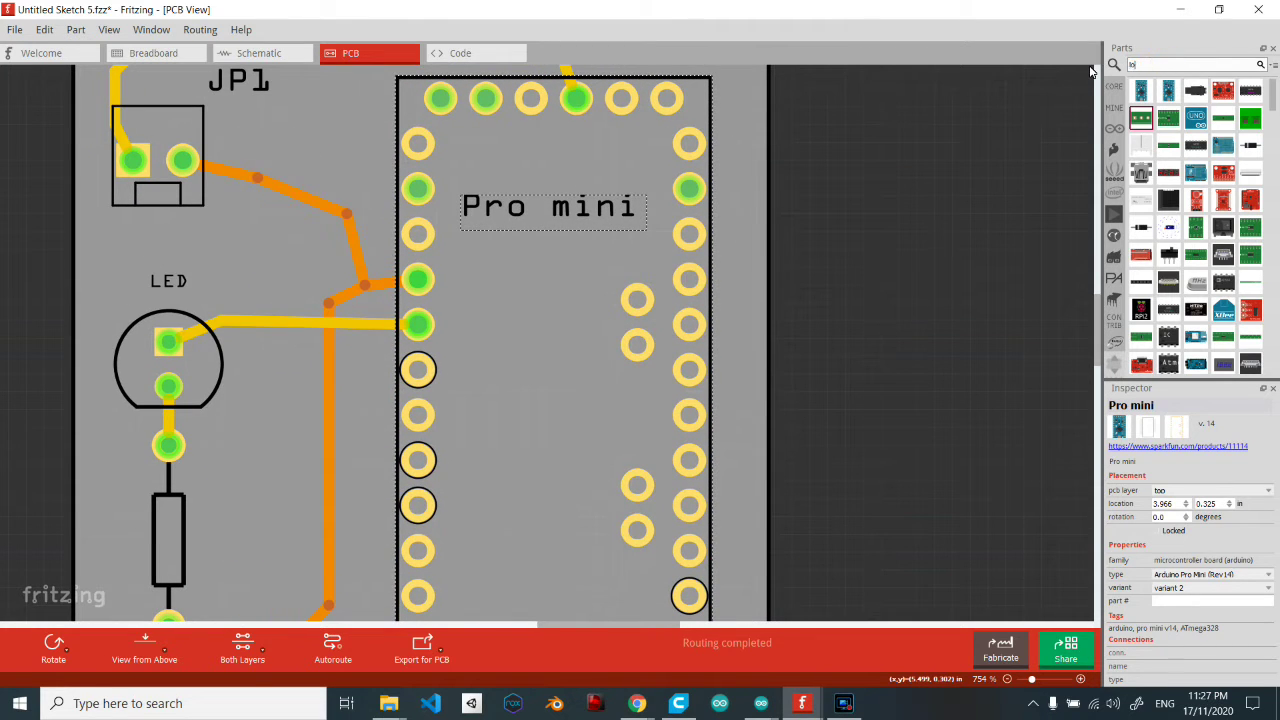
pyautogui.write('logo')
pyautogui.press('Return')
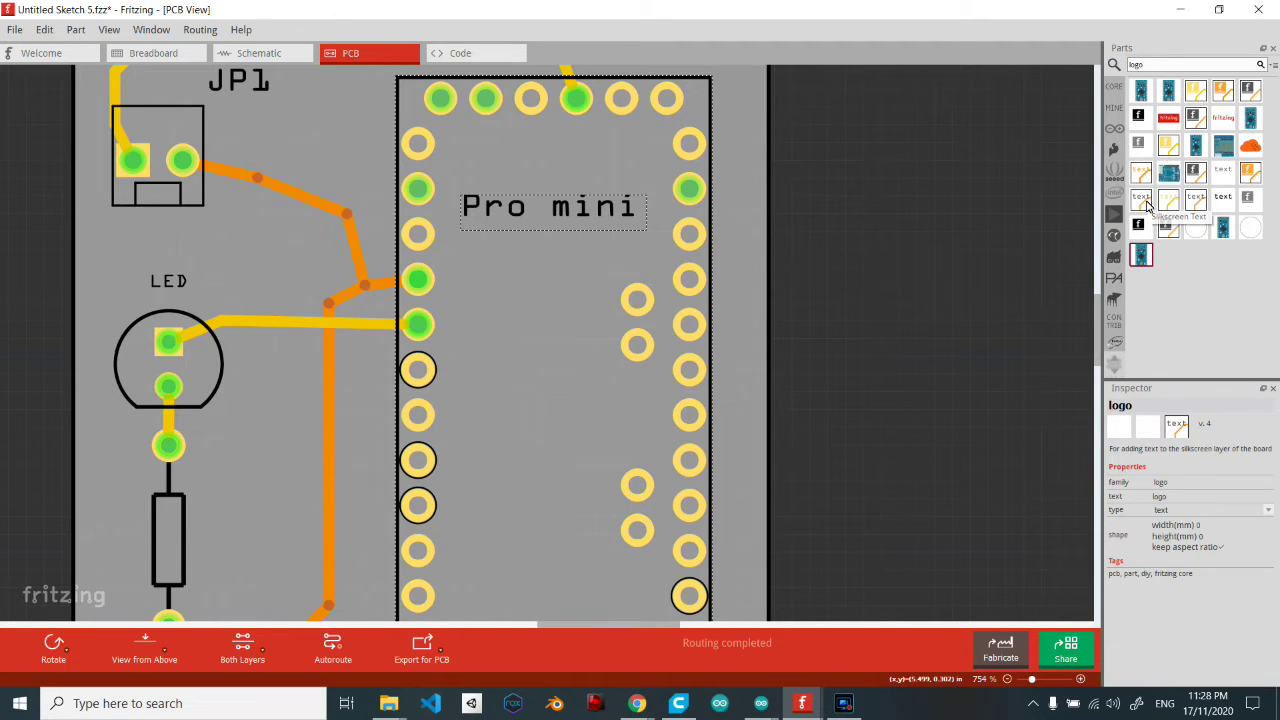
pyautogui.moveTo(1147, 204); pyautogui.dragTo(575, 435)
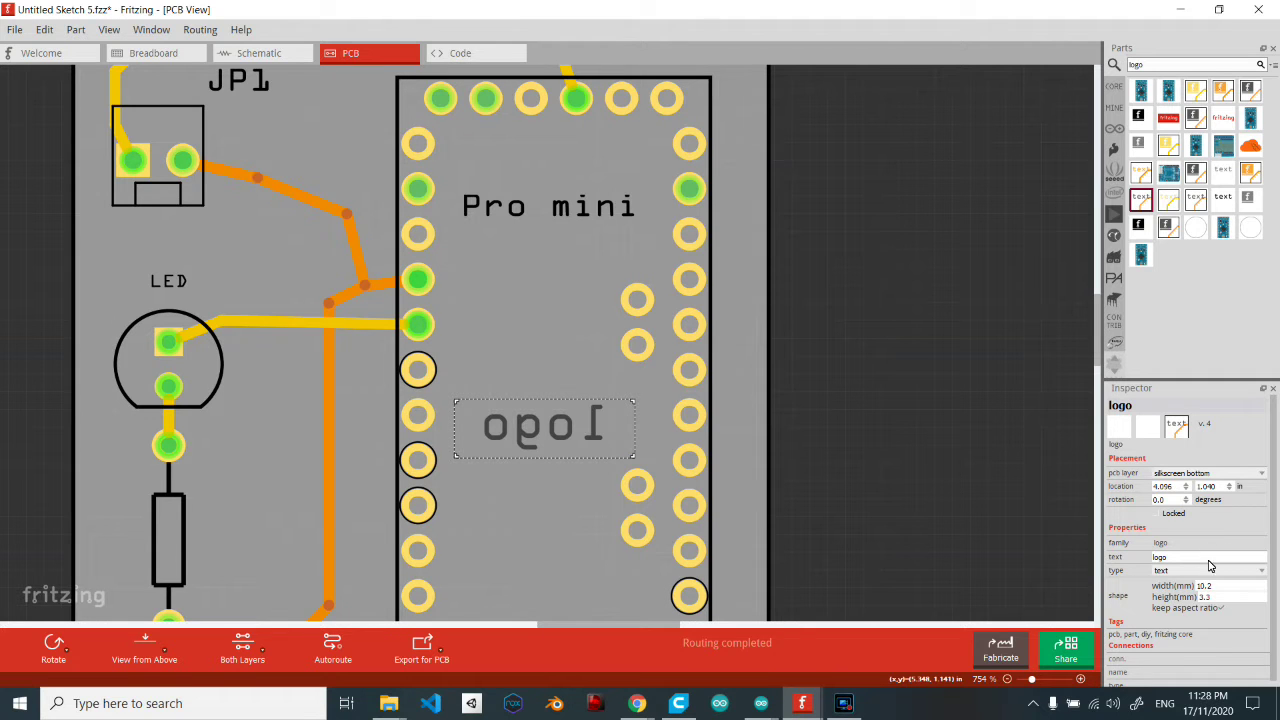
pyautogui.click(1250, 474)
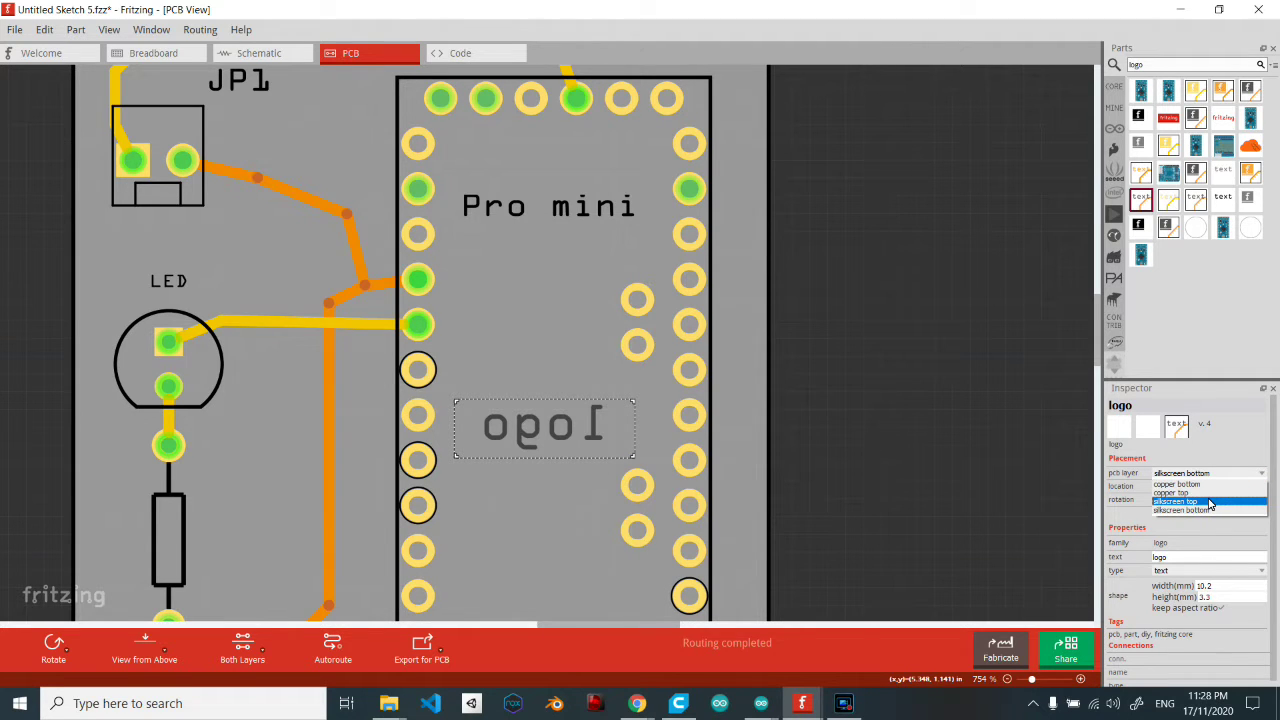
pyautogui.click(1210, 502)
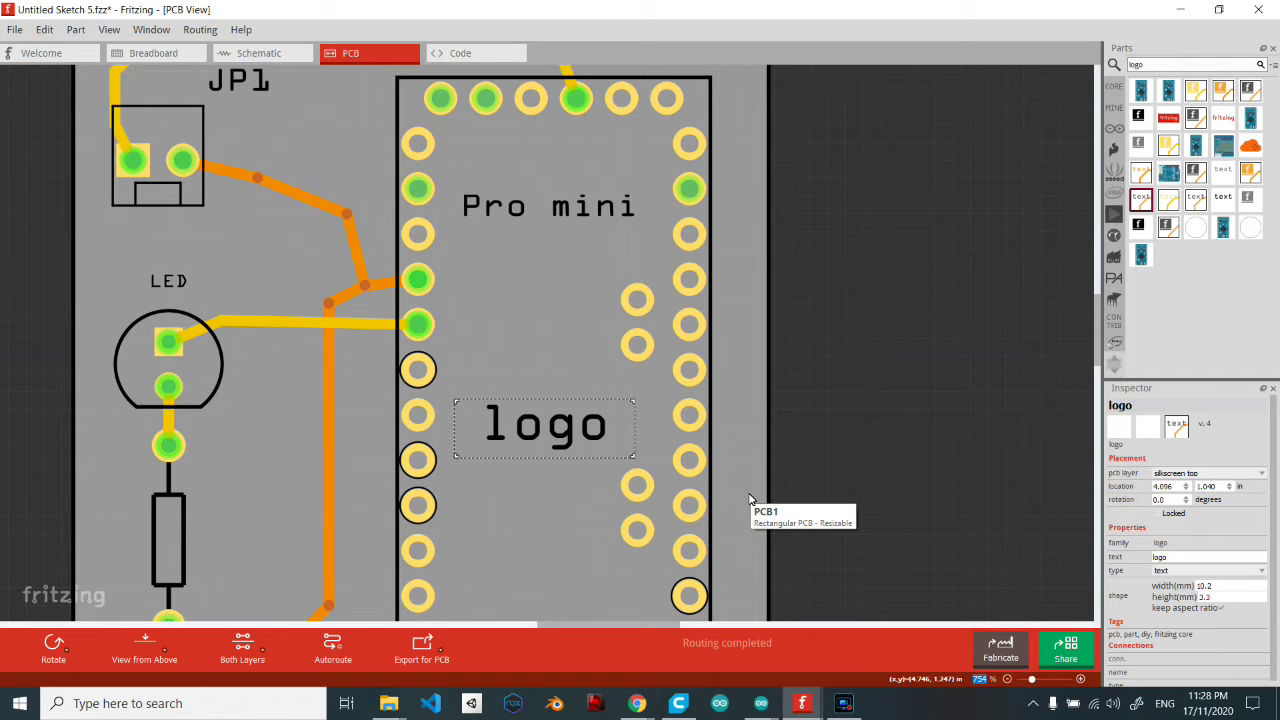
pyautogui.keyDown('ctrl'); pyautogui.scroll(-1, 600, 425); pyautogui.keyUp('ctrl')
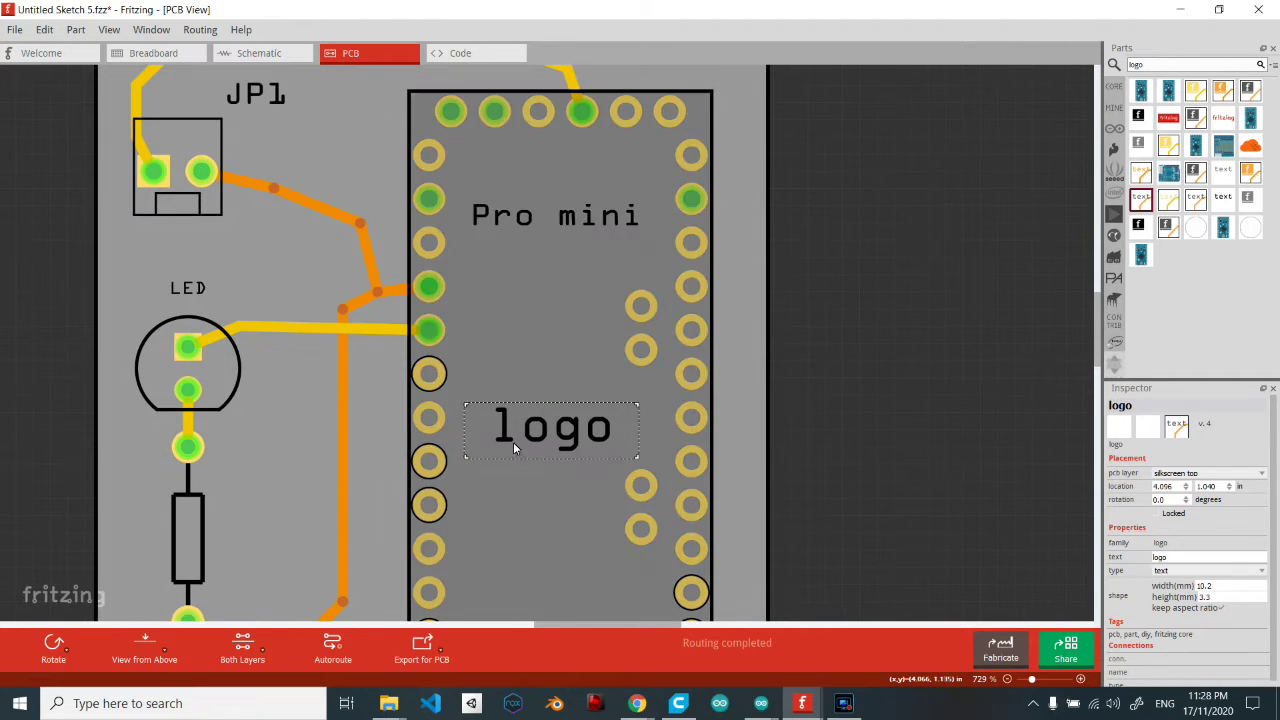
pyautogui.keyDown('ctrl'); pyautogui.scroll(-3, 548, 490); pyautogui.keyUp('ctrl')
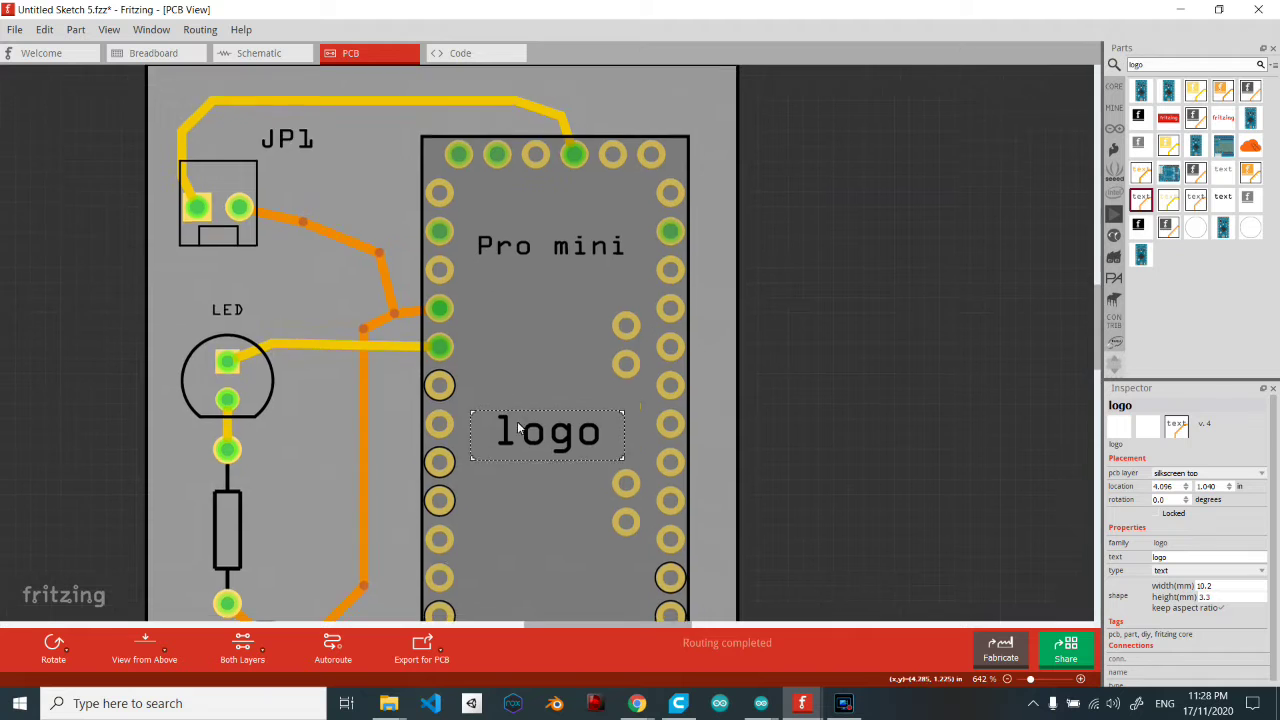
pyautogui.keyDown('ctrl'); pyautogui.scroll(-3, 486, 412); pyautogui.keyUp('ctrl')
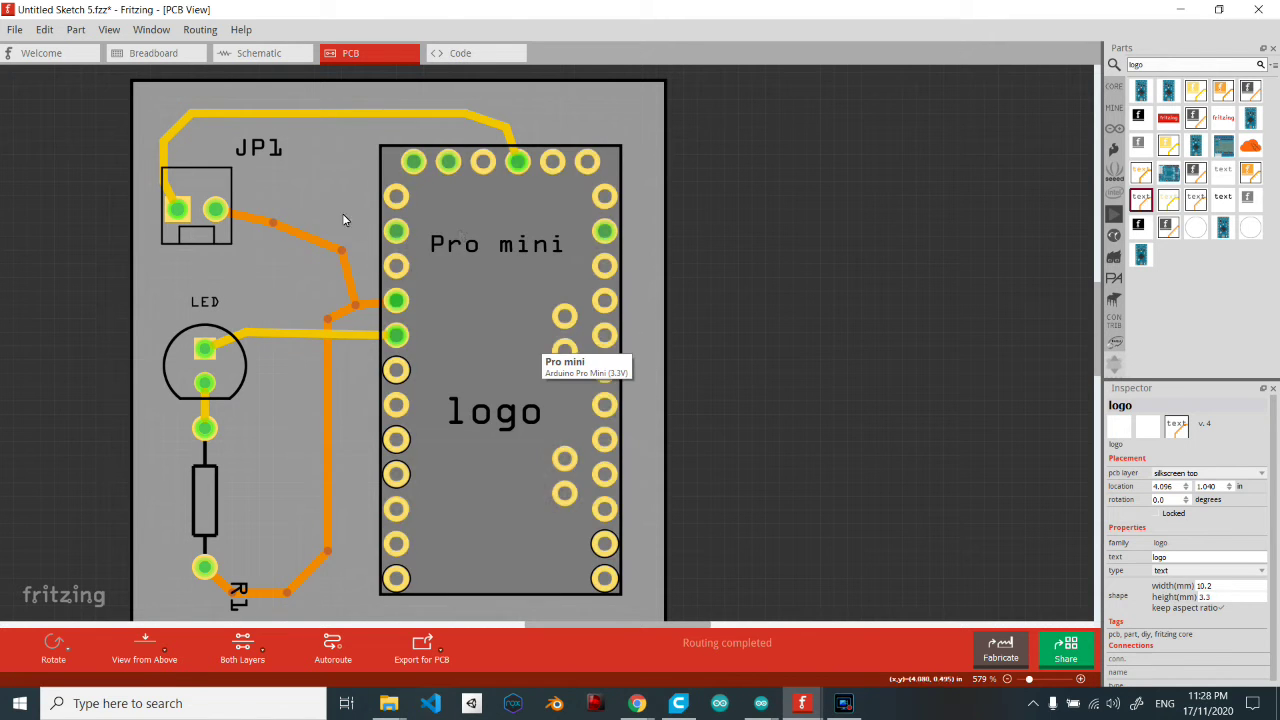
# - Search the parts library for "resistor" and compare the 0402 SMD and THT versions of the 220Ω resistor
pyautogui.click(492, 186)
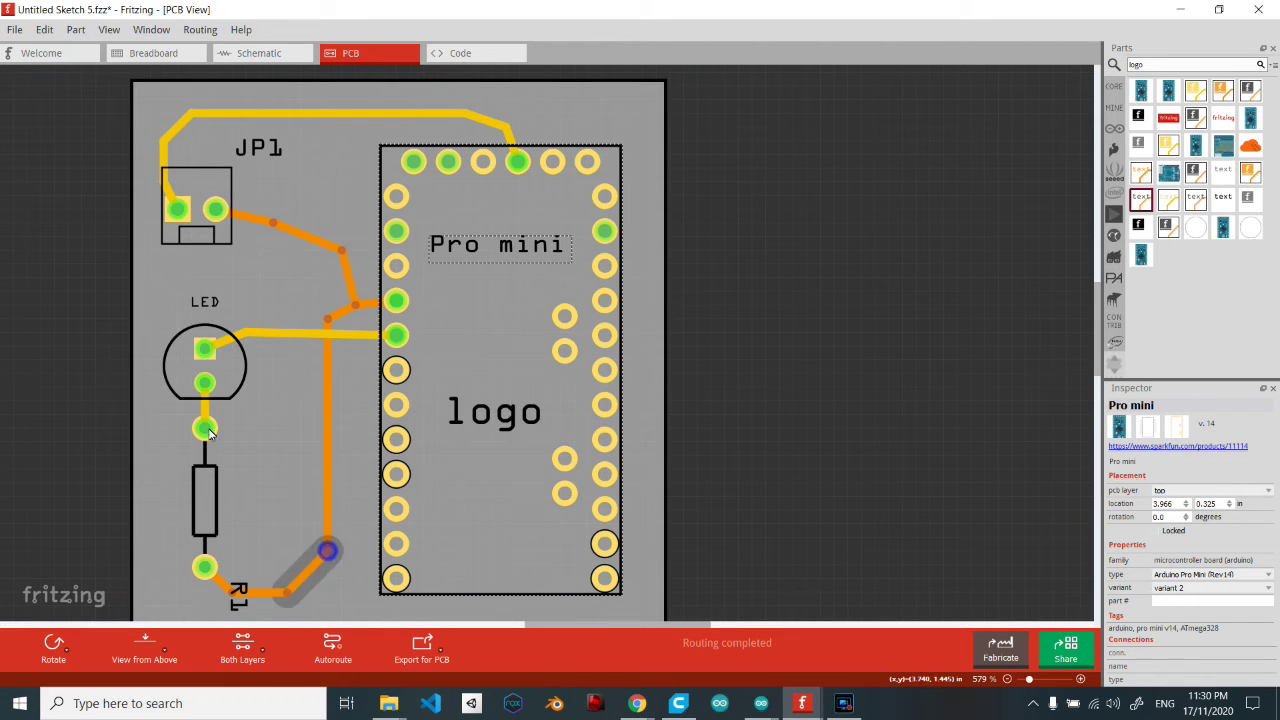
pyautogui.moveTo(1171, 64); pyautogui.dragTo(991, 67)
pyautogui.write('resistor')
pyautogui.press('Return')
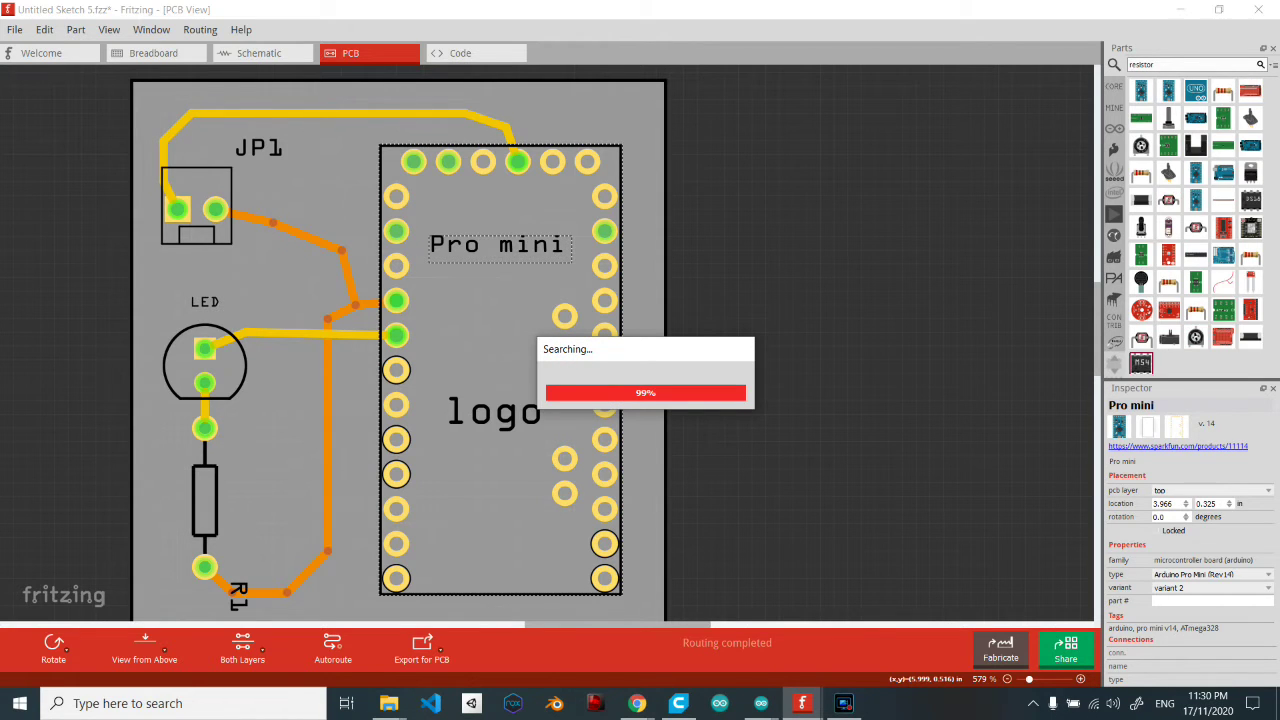
pyautogui.click(1226, 97)
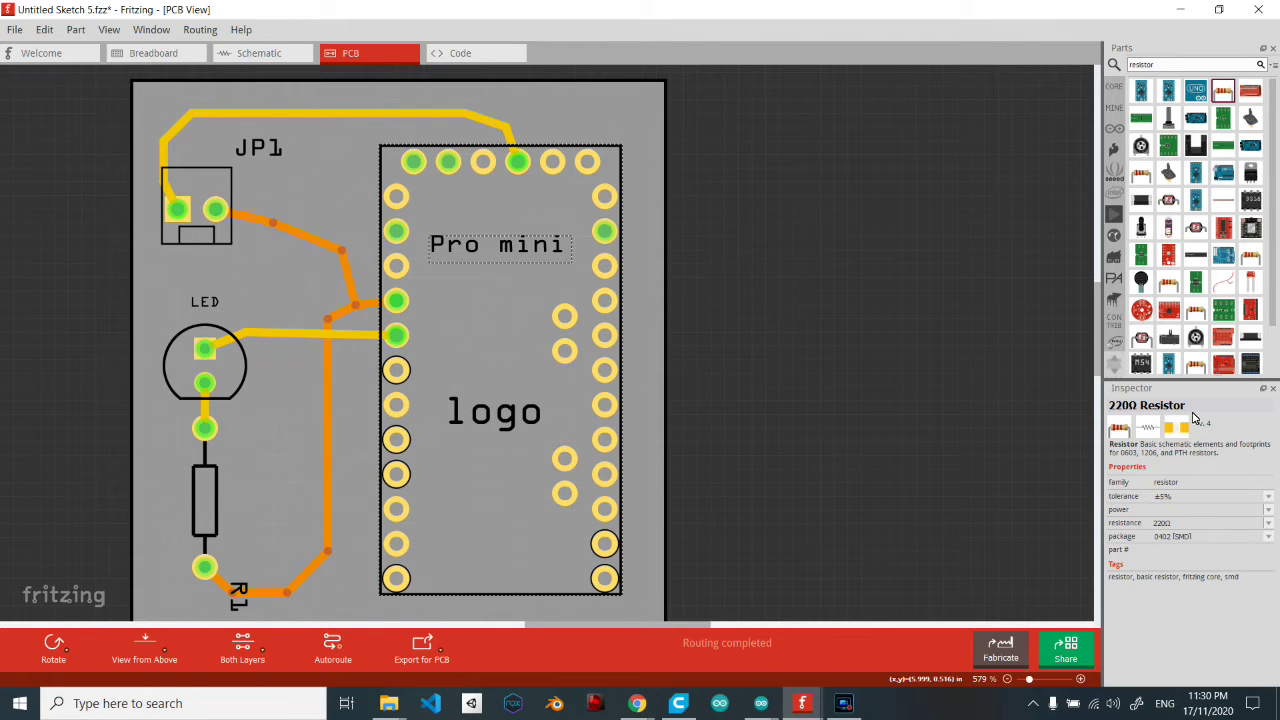
pyautogui.click(1196, 364)
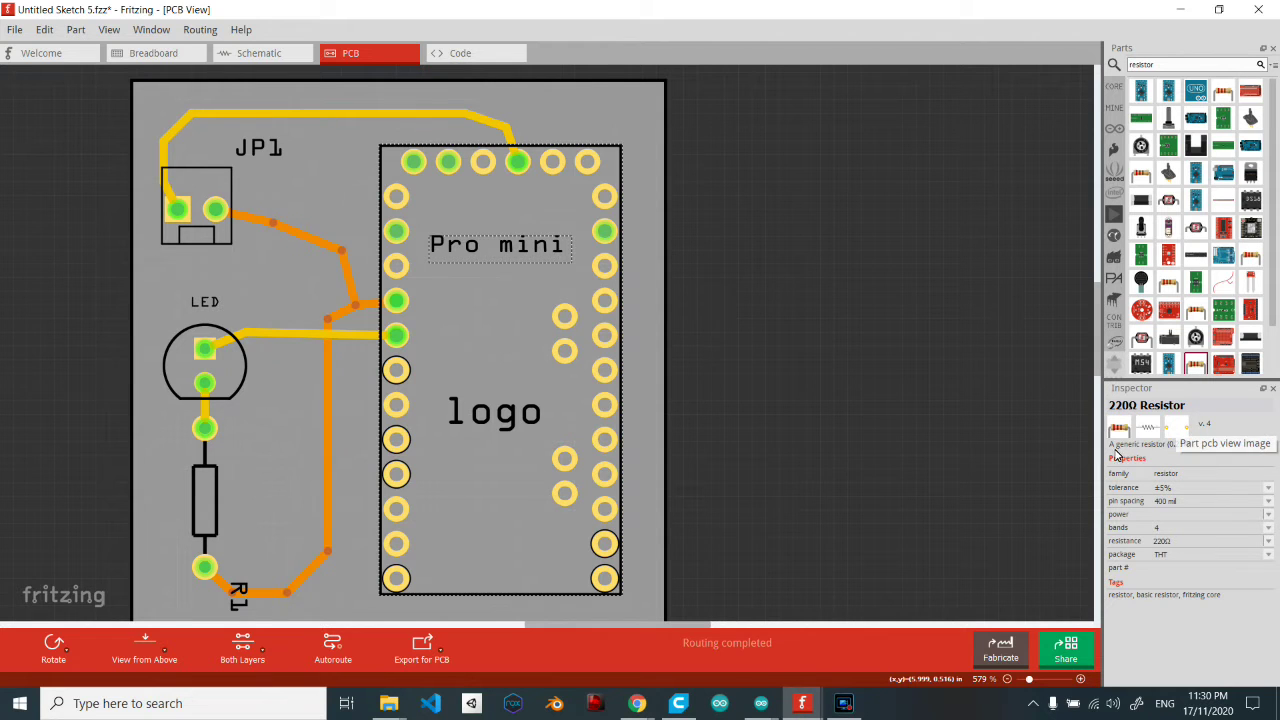
pyautogui.click(1222, 91)
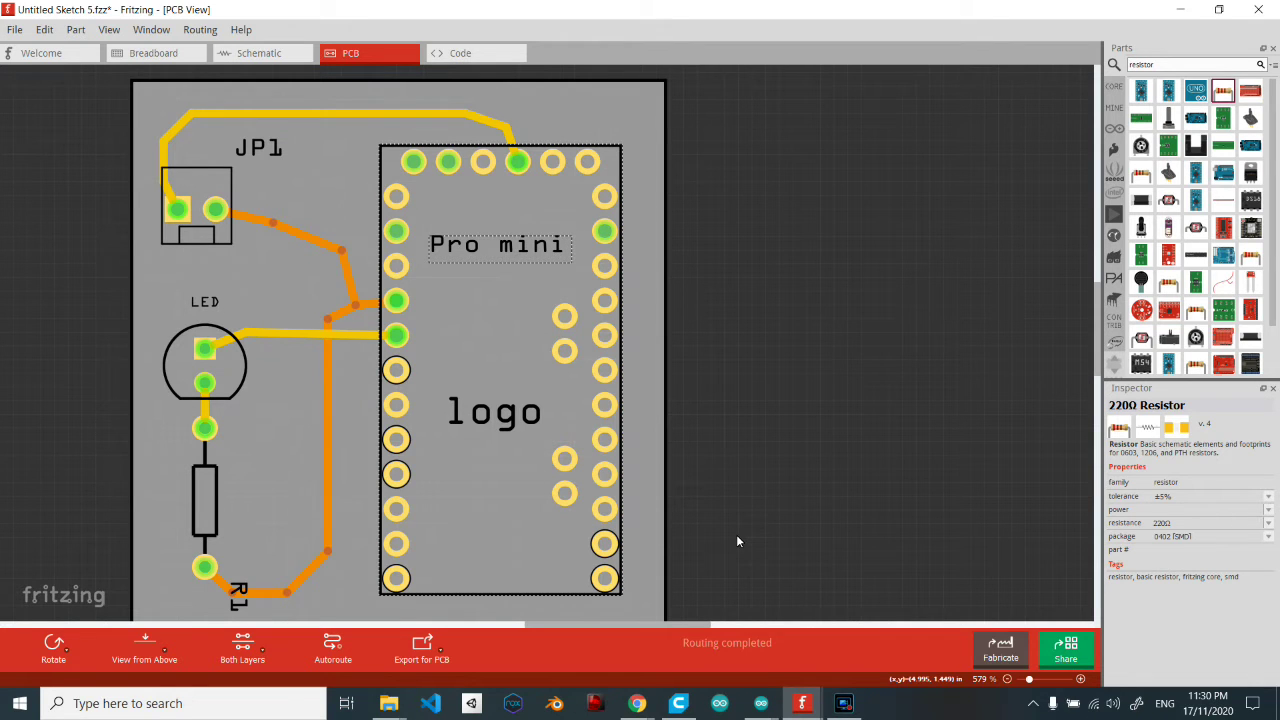
# - Export the board as Extended Gerber (RS-274X) into the pcb folder on the Desktop
pyautogui.keyDown('ctrl'); pyautogui.scroll(-1, 711, 511); pyautogui.keyUp('ctrl')
pyautogui.moveTo(711, 505); pyautogui.dragTo(850, 475, button='middle')
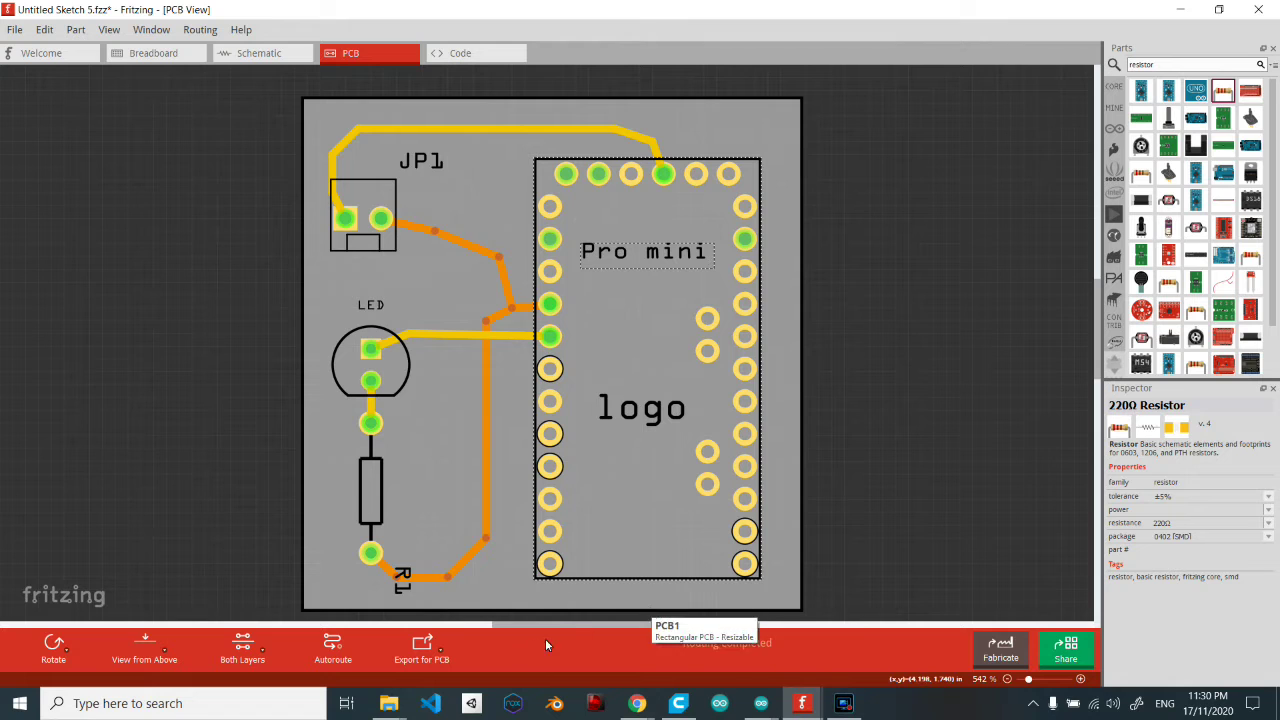
pyautogui.click(441, 654)
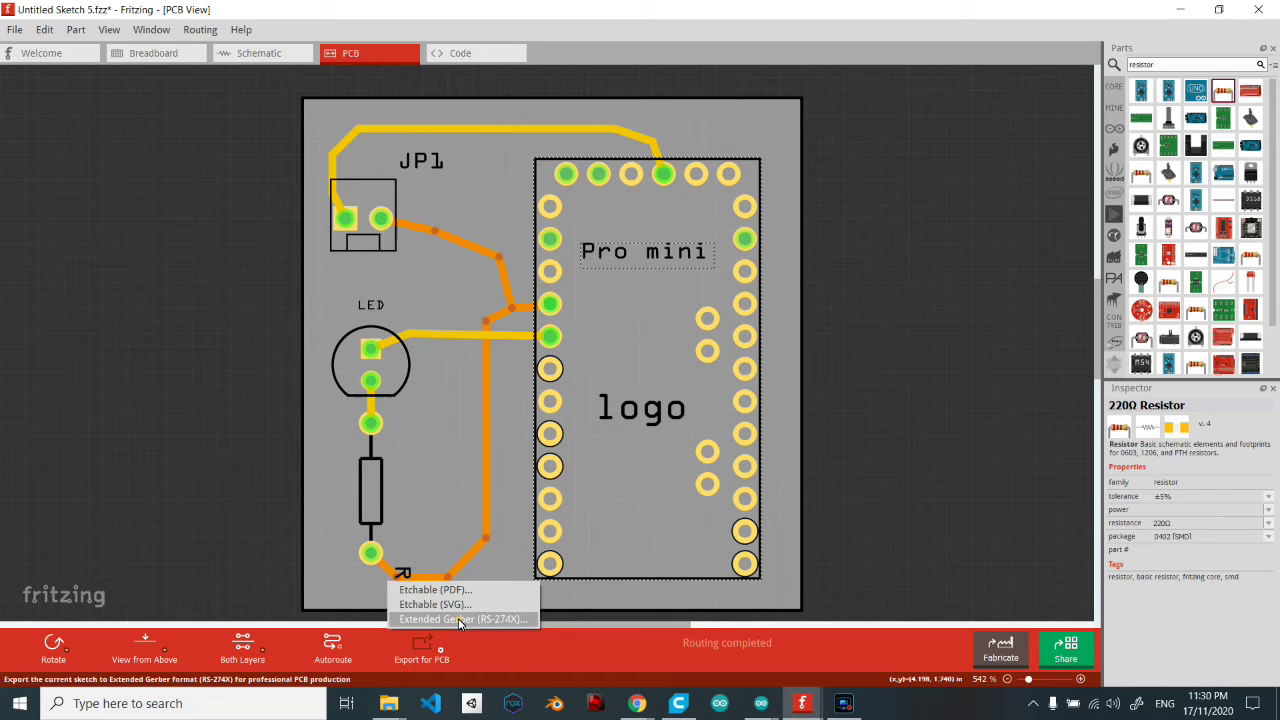
pyautogui.click(460, 620)
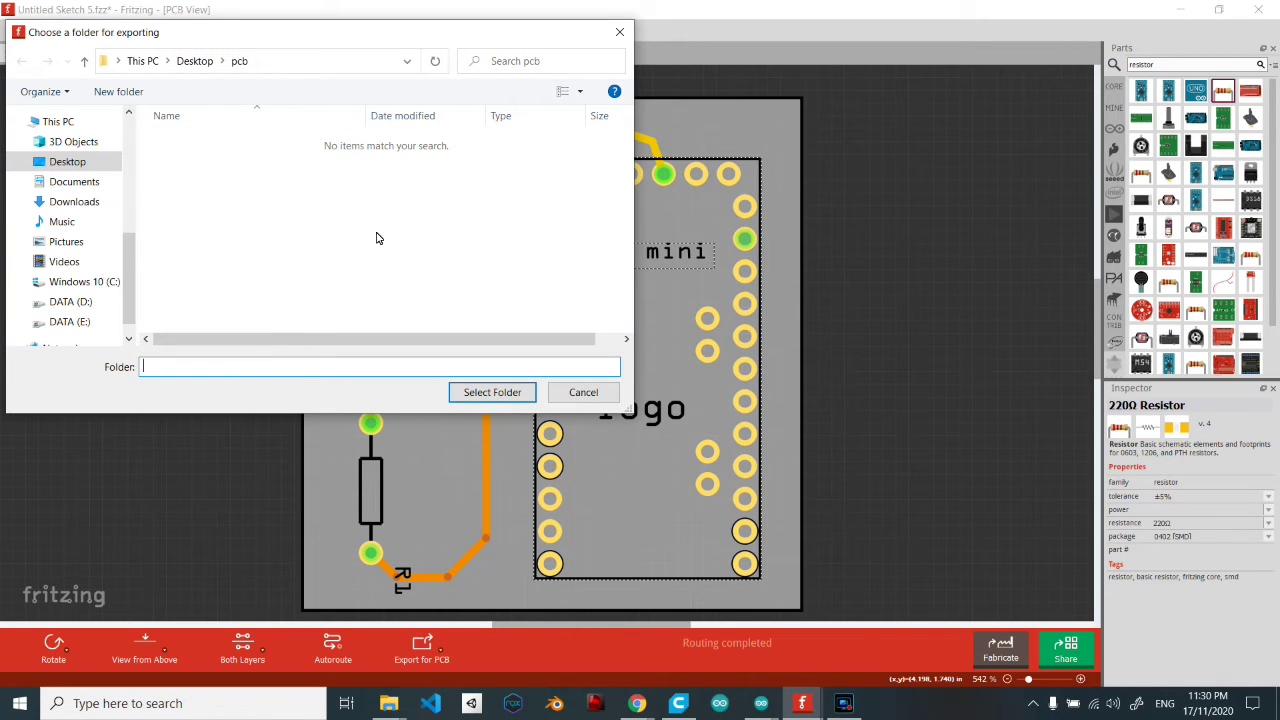
pyautogui.click(492, 394)
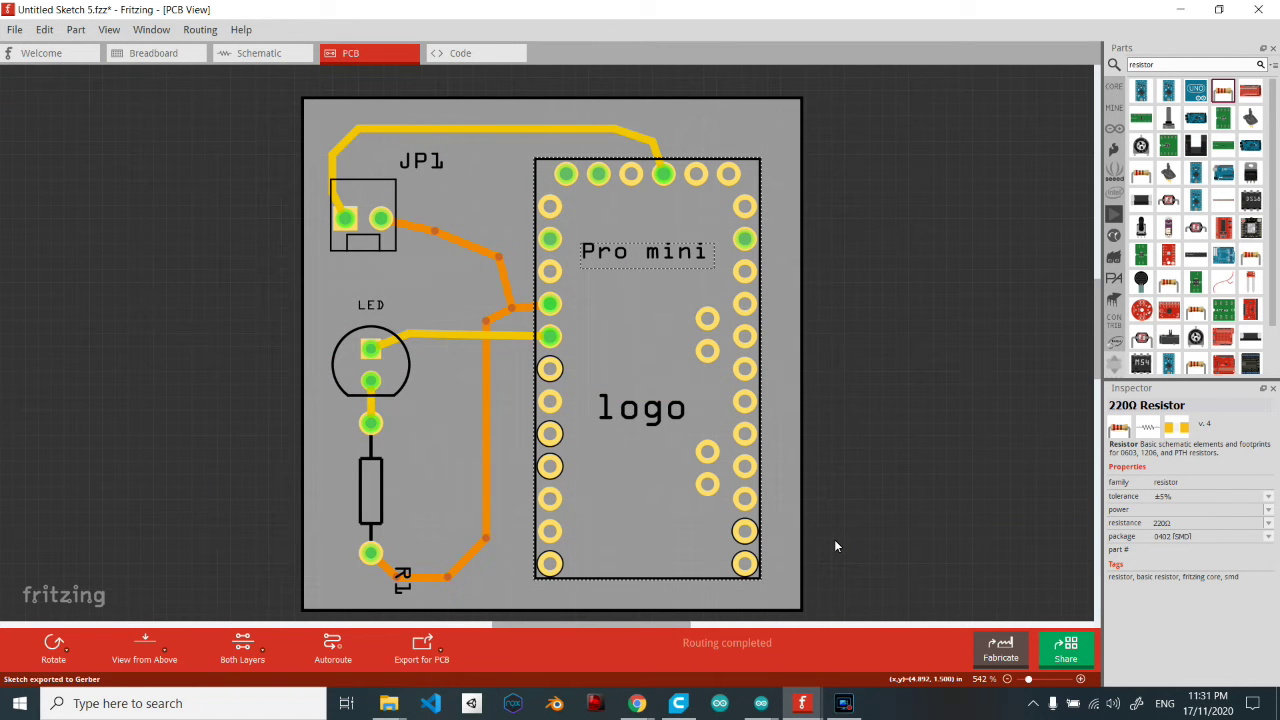
# - Switch to the pcb folder in File Explorer and add all the exported Untitled Sketch 5 files to the archive pcb.rar
pyautogui.moveTo(379, 710)
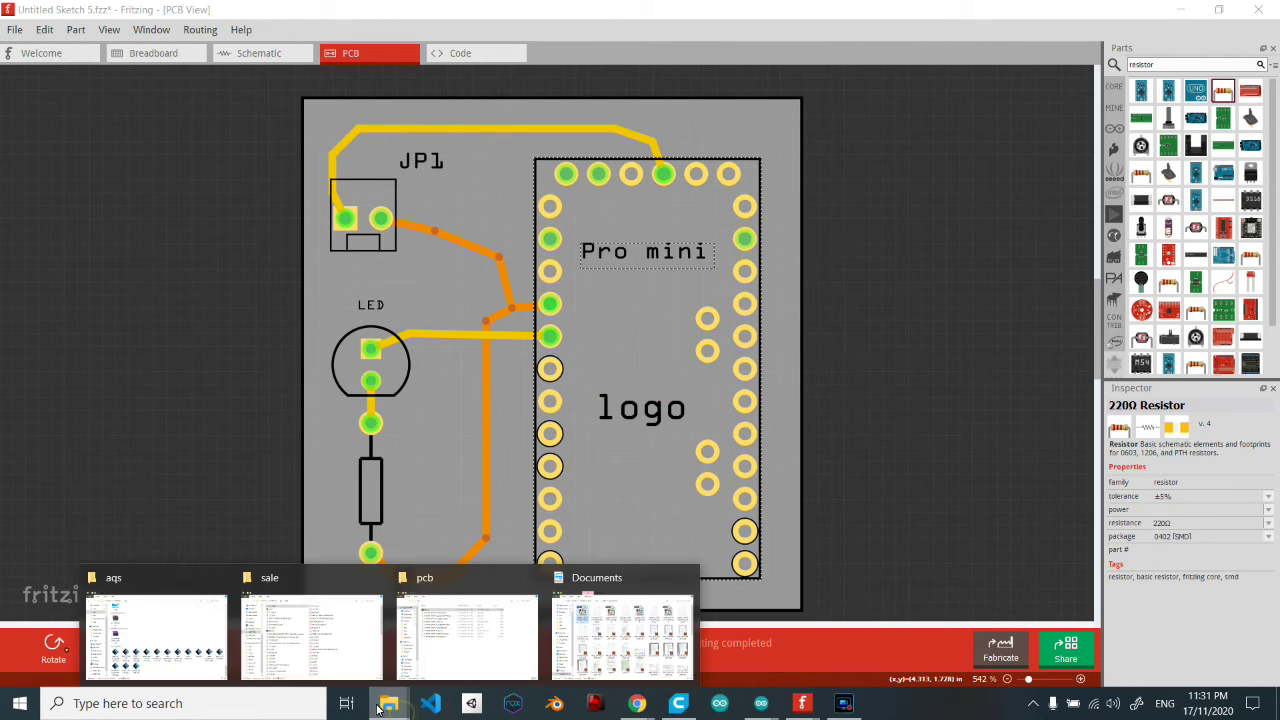
pyautogui.click(470, 615)
pyautogui.moveTo(481, 492); pyautogui.dragTo(265, 222)
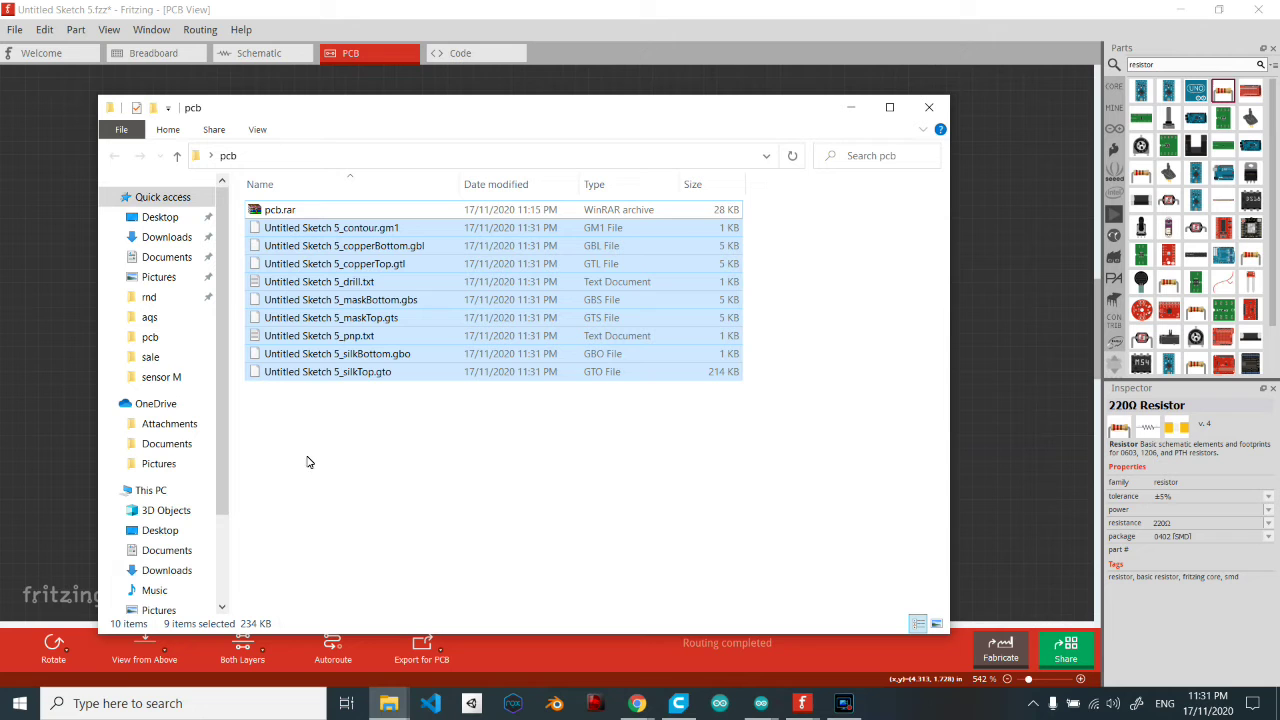
pyautogui.rightClick(366, 268)
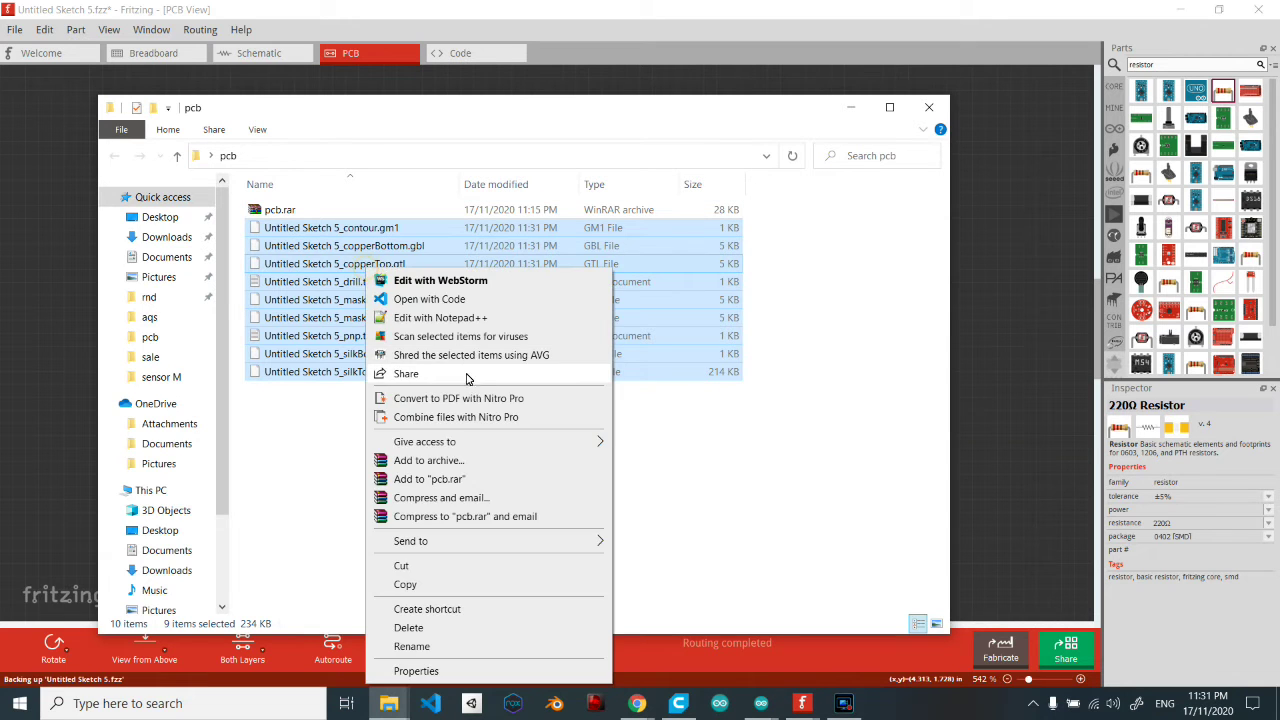
pyautogui.click(508, 480)
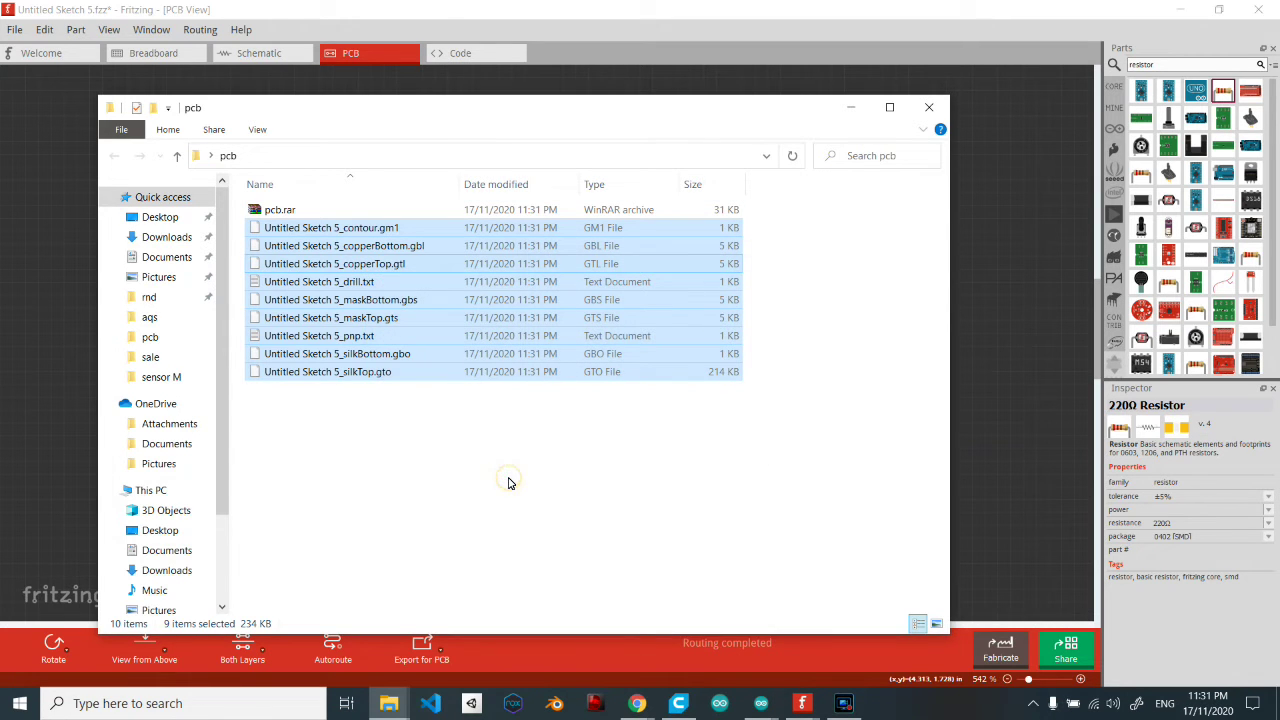
# - Switch to the JLCPCB site in Chrome, request an instant PCB quote and upload pcb.rar as the Gerber file
pyautogui.click(252, 210)
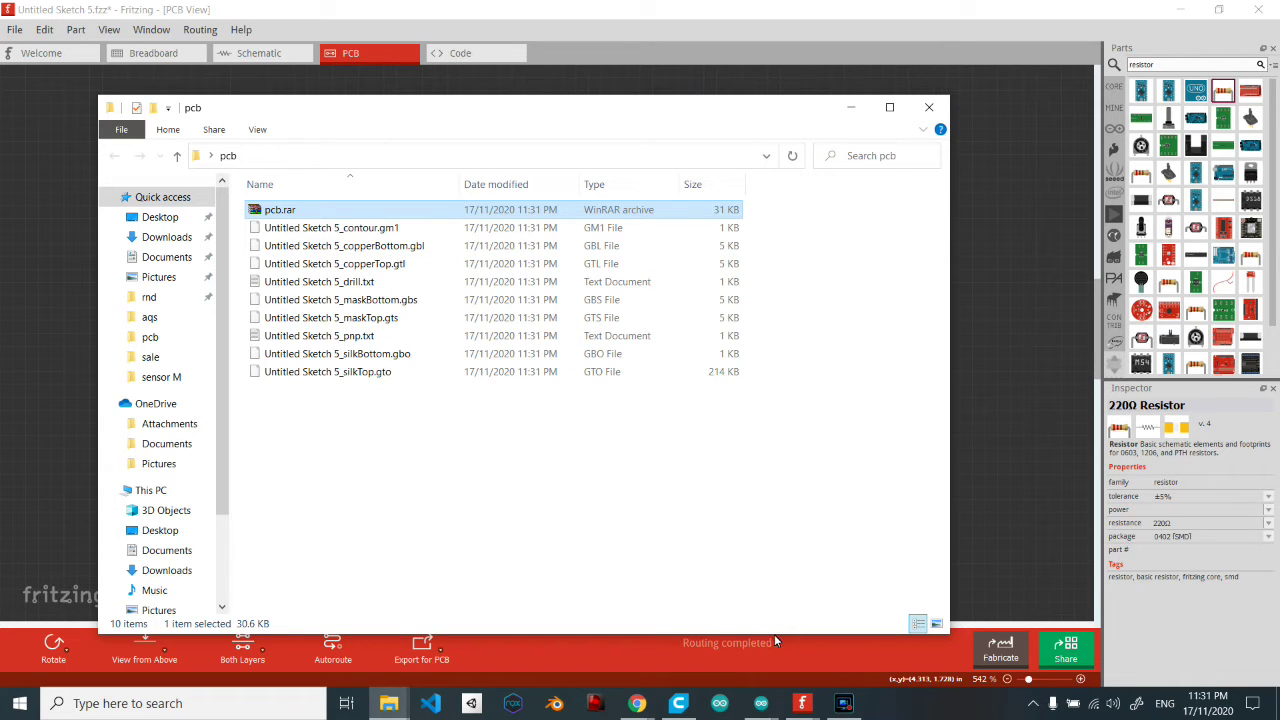
pyautogui.moveTo(637, 703)
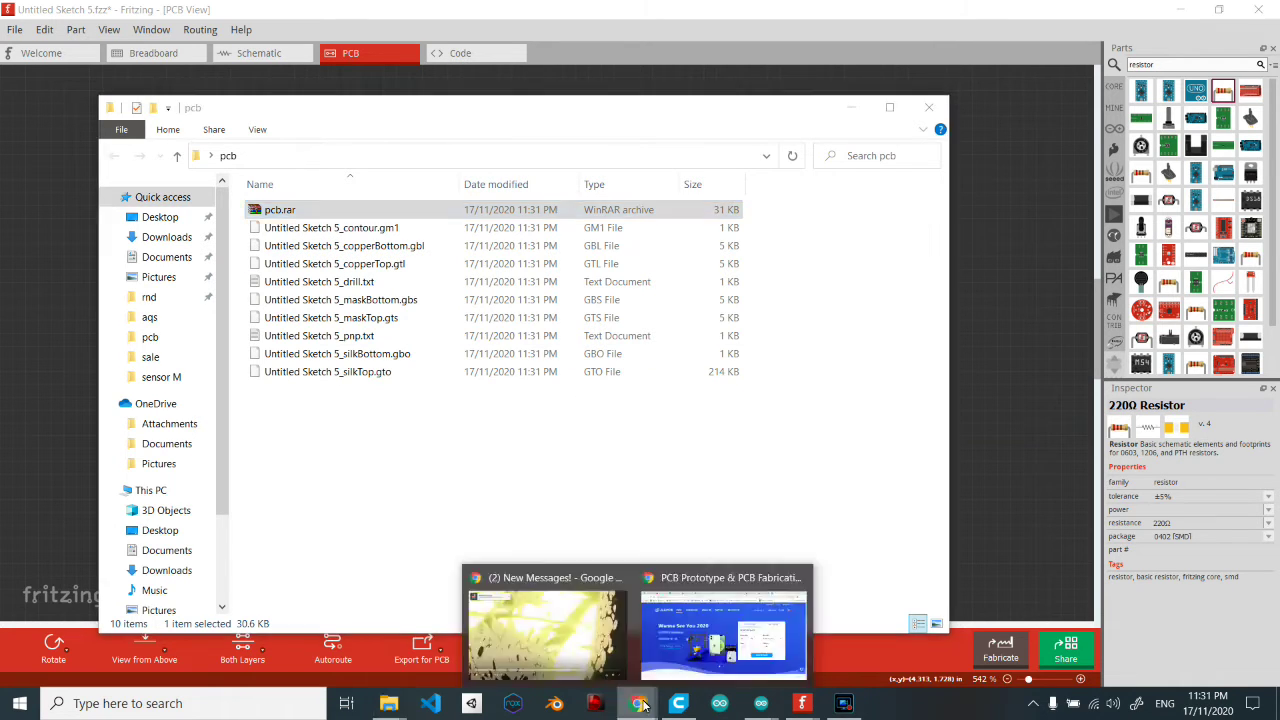
pyautogui.click(765, 590)
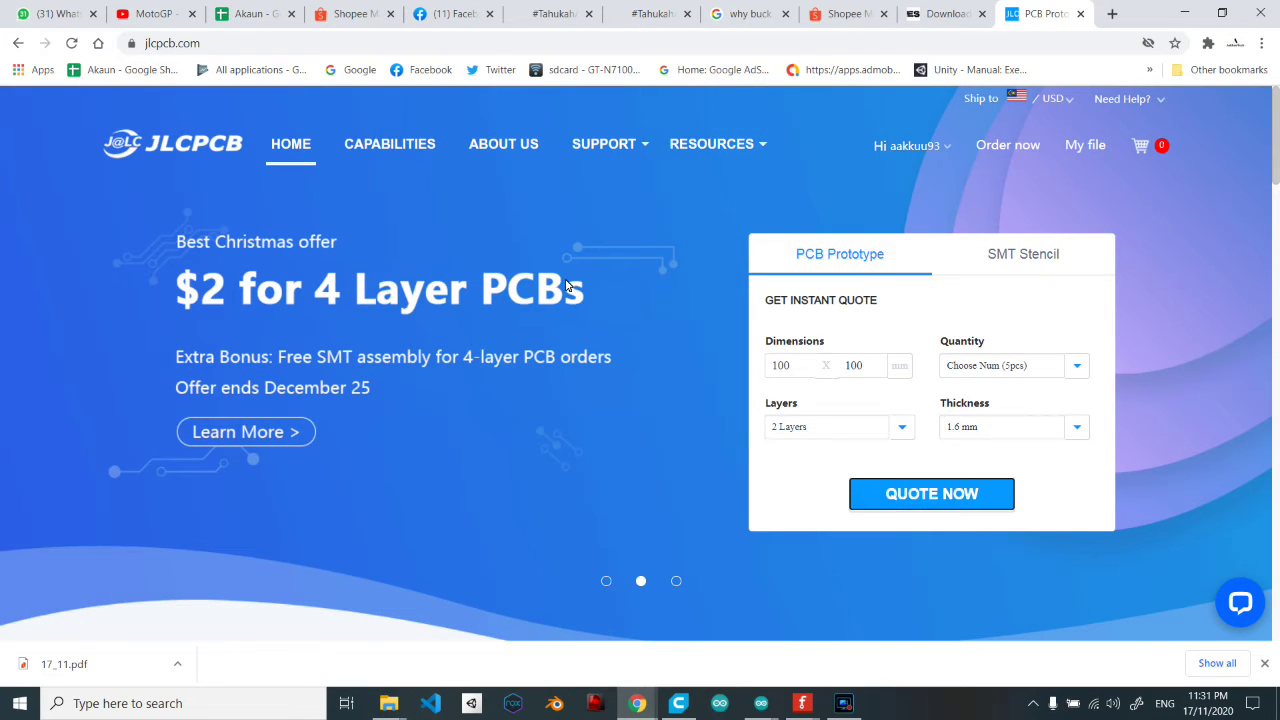
pyautogui.click(890, 500)
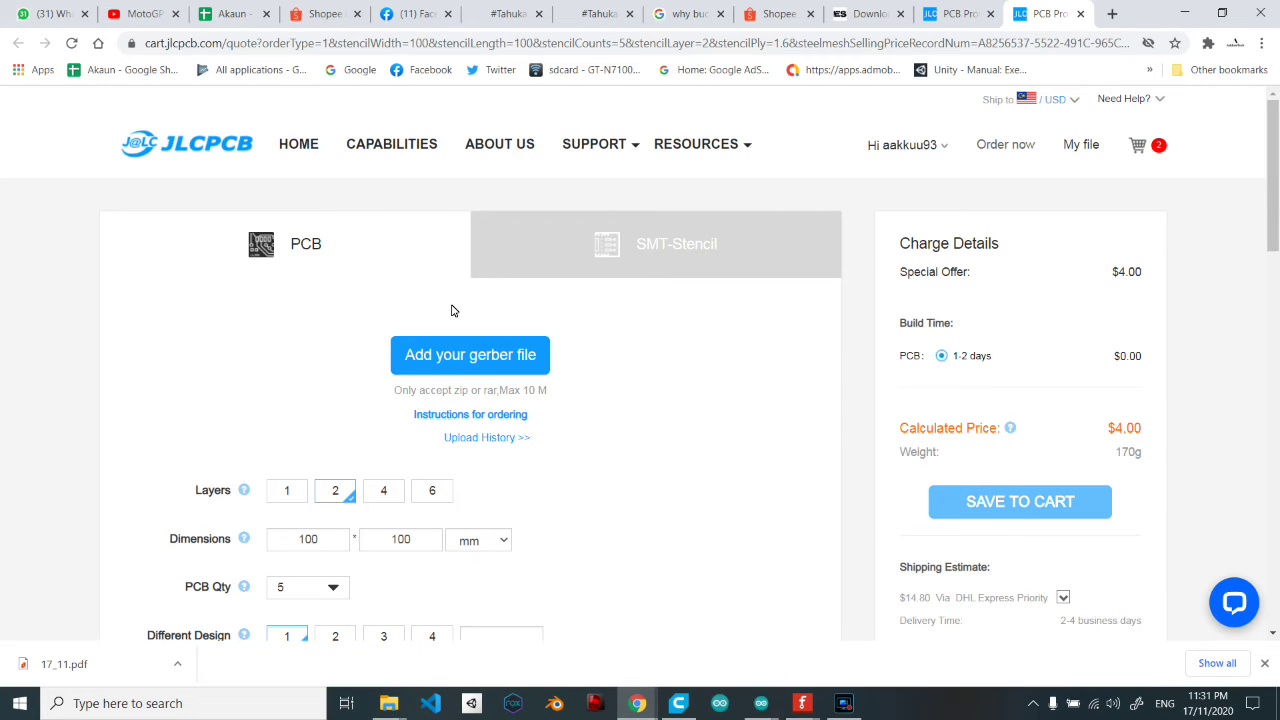
pyautogui.click(472, 356)
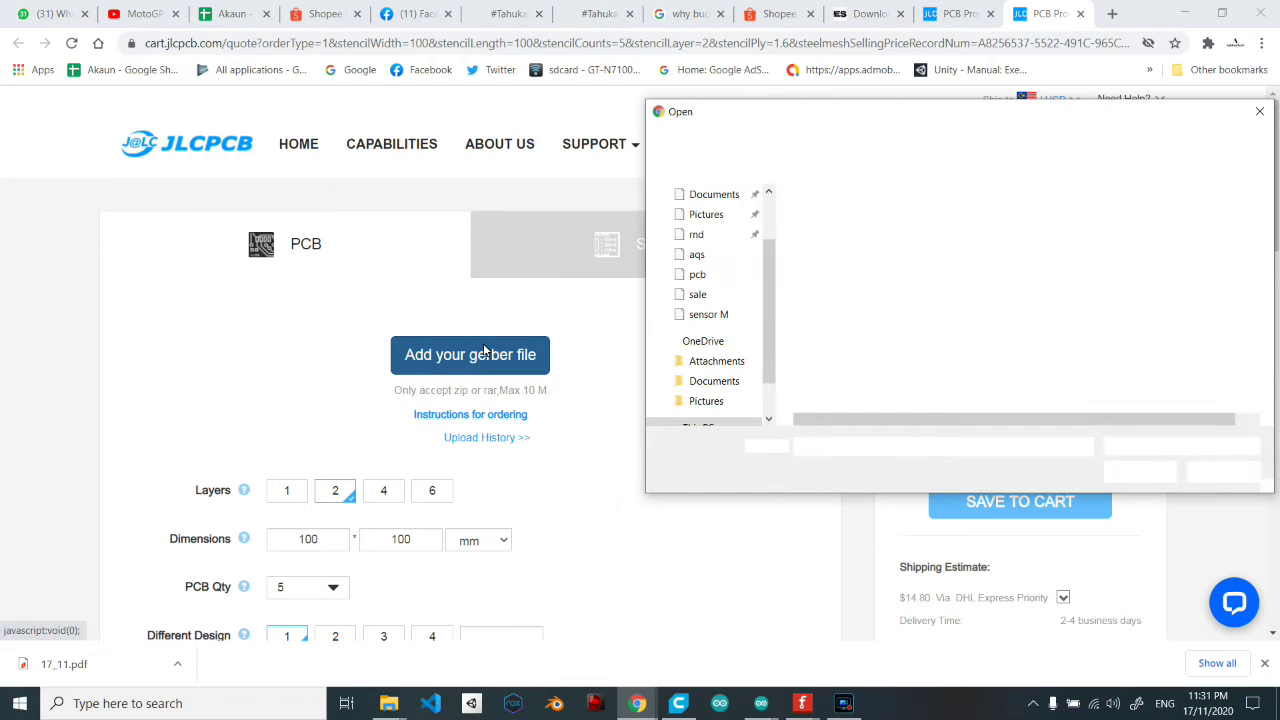
pyautogui.click(845, 224)
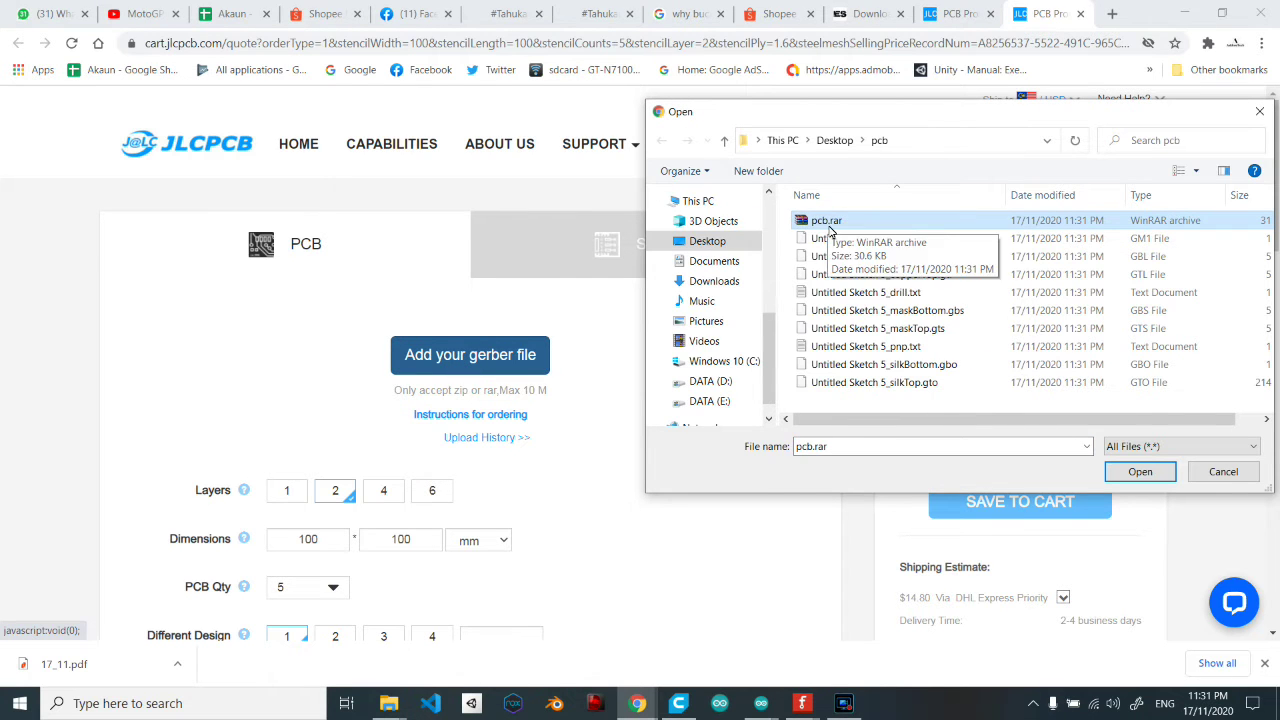
pyautogui.click(1140, 472)
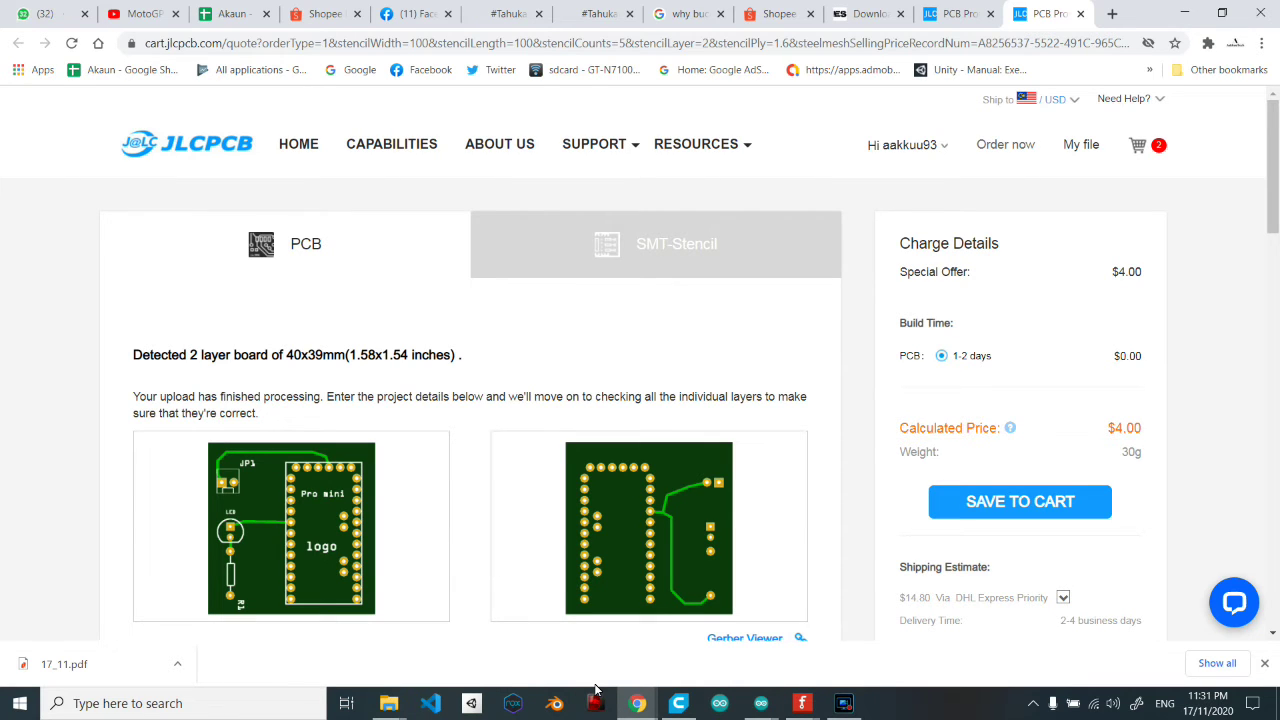
# - Examine the uploaded board's previews, the order options filled in for it and the special offer price
pyautogui.scroll(-2, 506, 380)
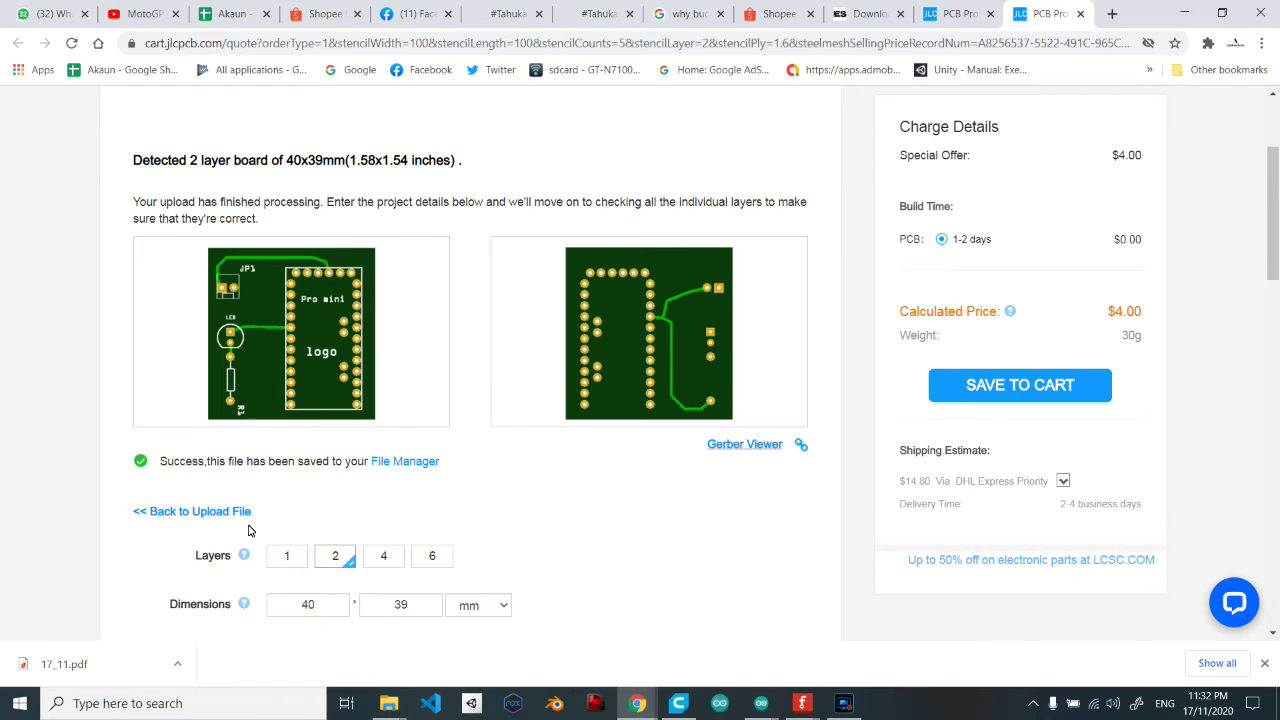
pyautogui.scroll(-2, 250, 531)
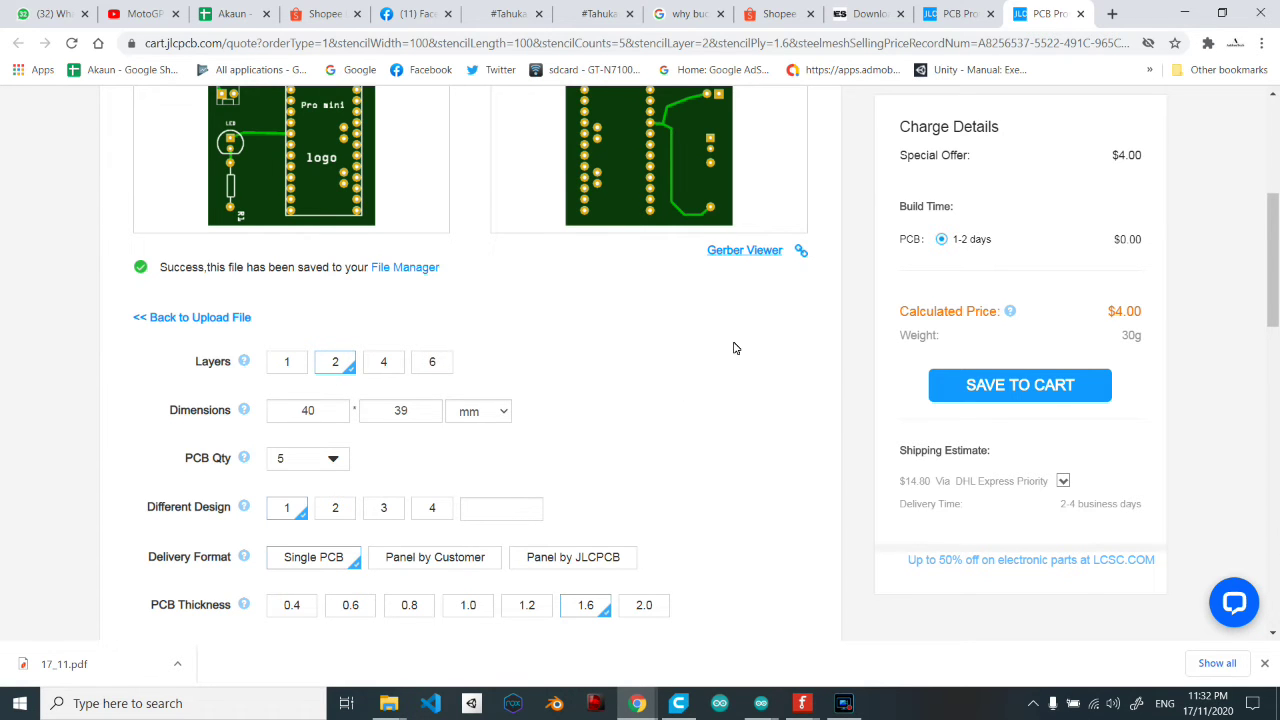
pyautogui.scroll(3, 757, 349)
pyautogui.scroll(-5, 600, 370)
pyautogui.scroll(2, 534, 379)
pyautogui.moveTo(1110, 165); pyautogui.dragTo(1143, 158)
# - Look through the available PCB quantities and choose 5
pyautogui.click(335, 460)
pyautogui.scroll(-4, 335, 462)
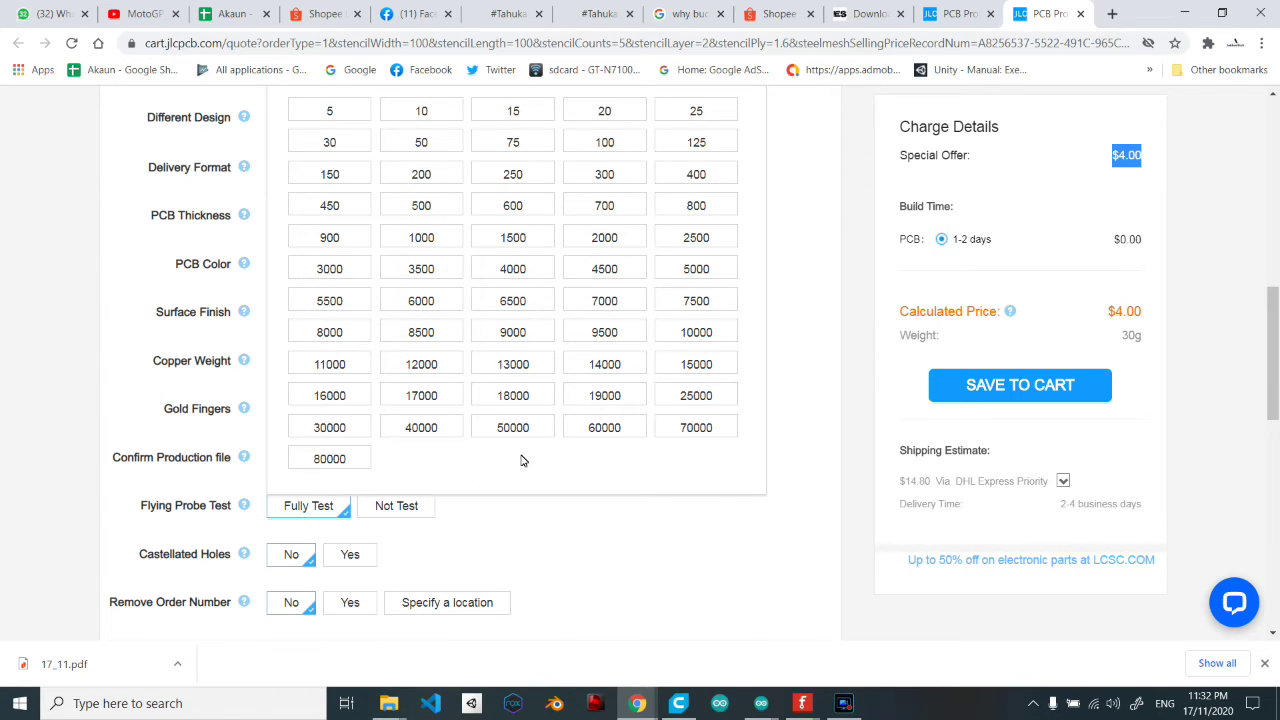
pyautogui.scroll(2, 521, 460)
pyautogui.click(330, 306)
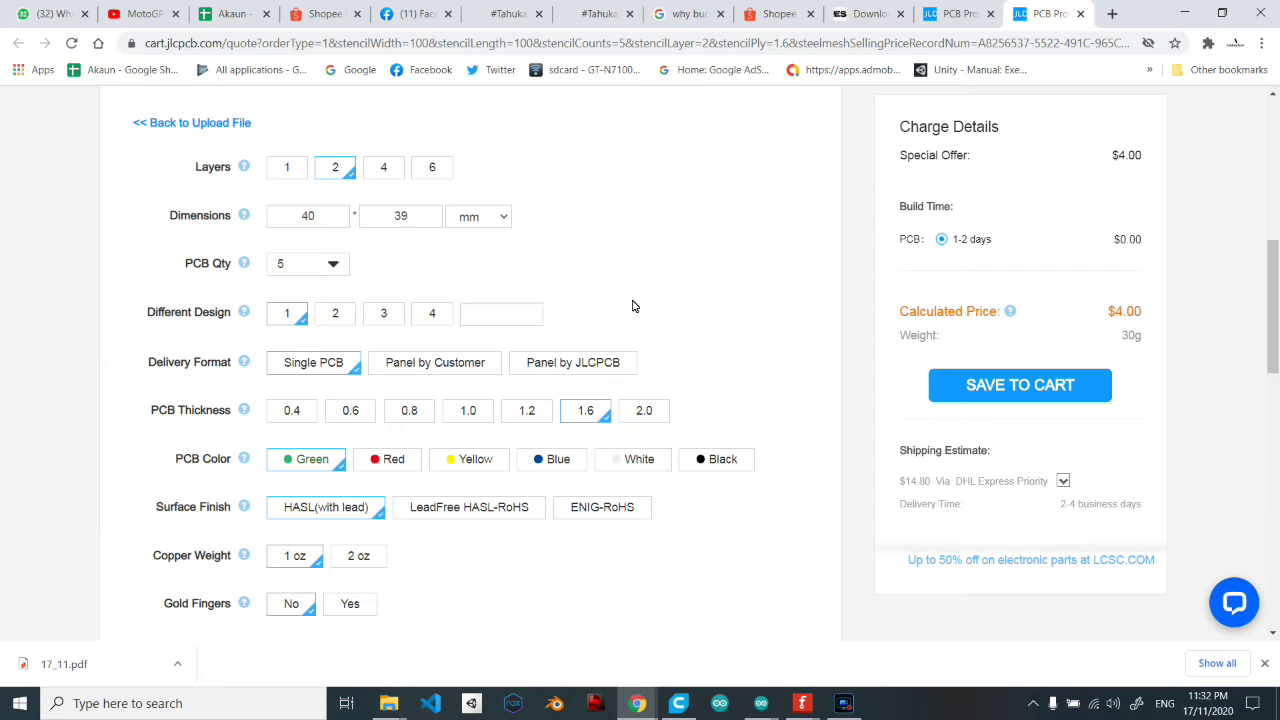
# - Try the PCB colors Red and Yellow and check how they look in the board preview
pyautogui.scroll(5, 389, 287)
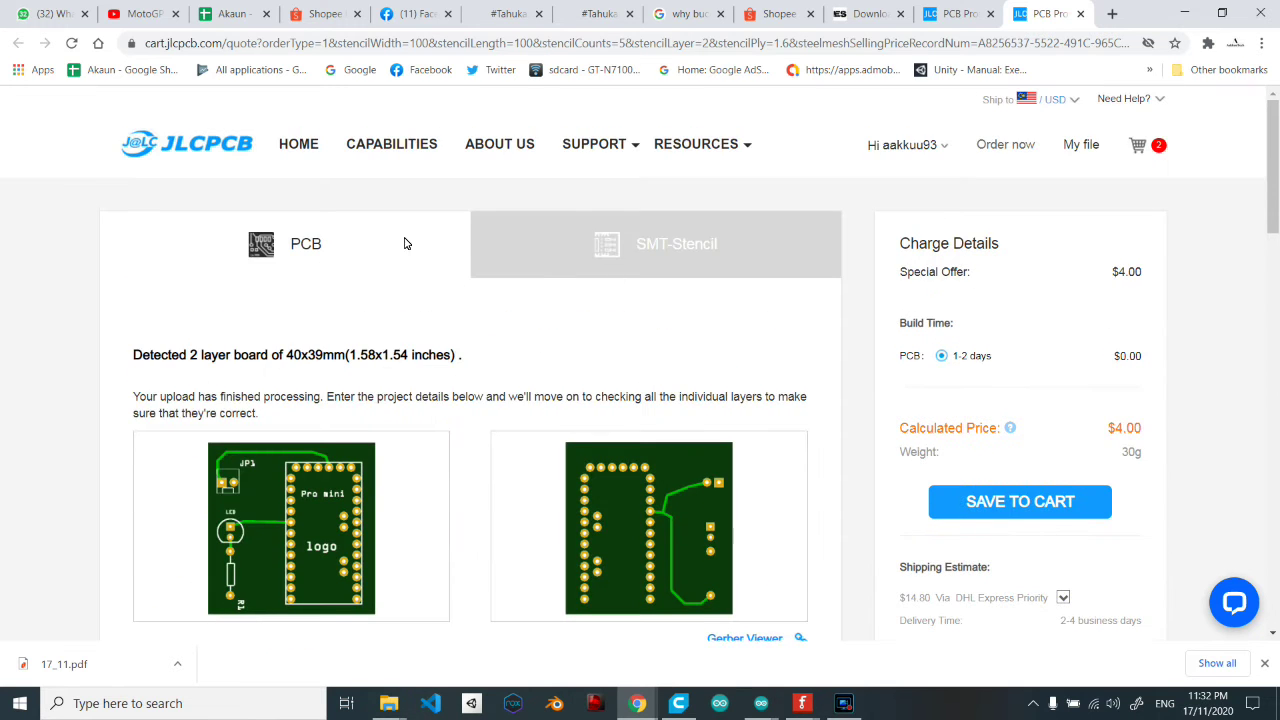
pyautogui.scroll(-5, 466, 283)
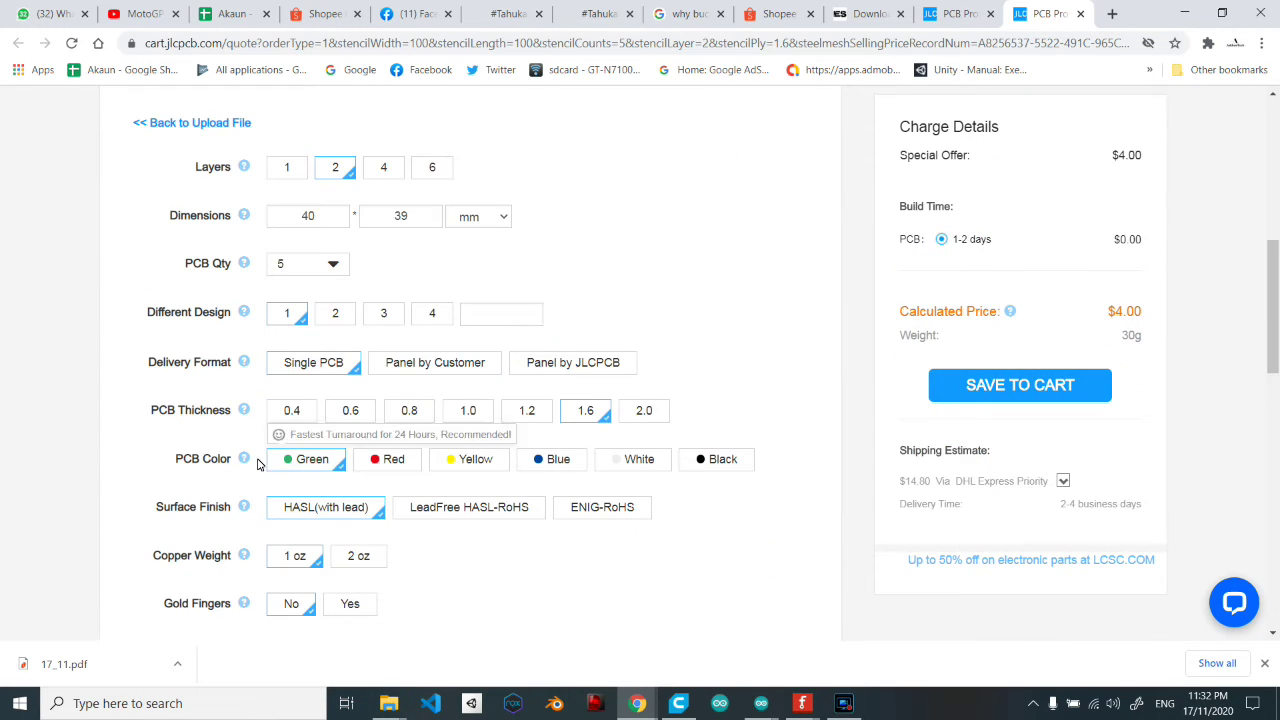
pyautogui.scroll(5, 332, 465)
pyautogui.scroll(-7, 330, 440)
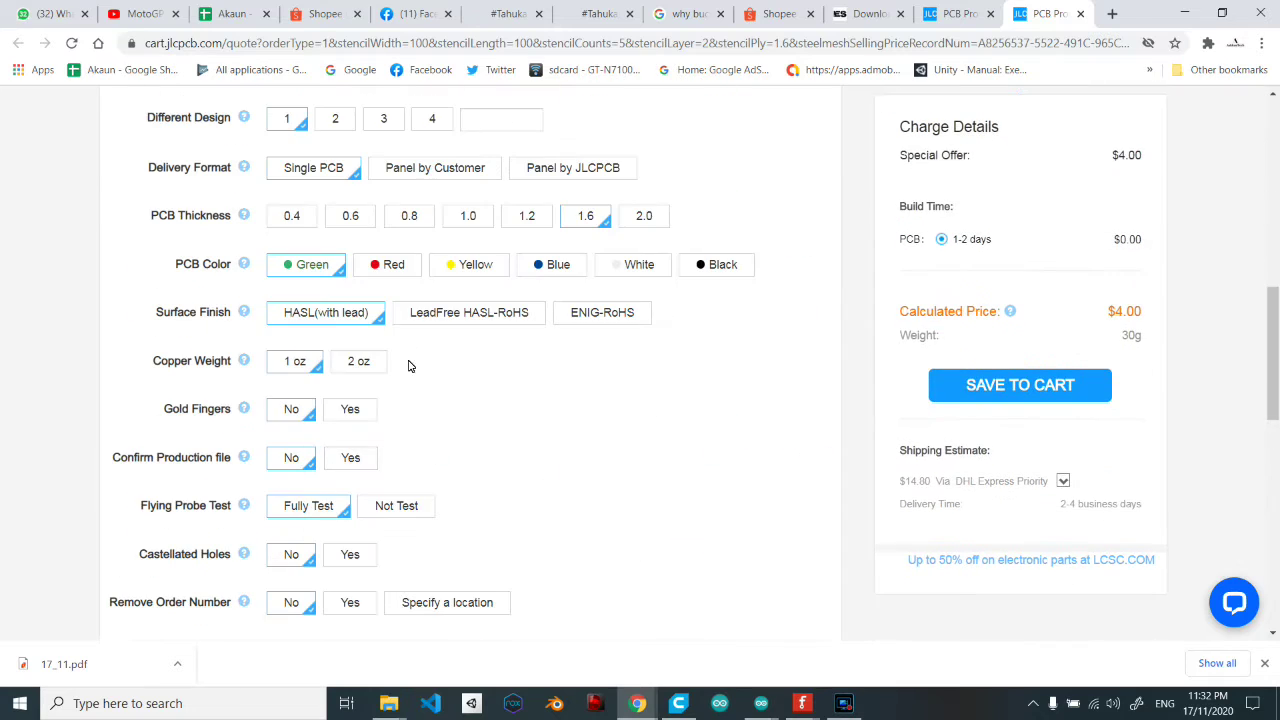
pyautogui.click(387, 267)
pyautogui.scroll(-10, 560, 455)
pyautogui.scroll(6, 520, 452)
pyautogui.scroll(-4, 471, 449)
pyautogui.click(468, 266)
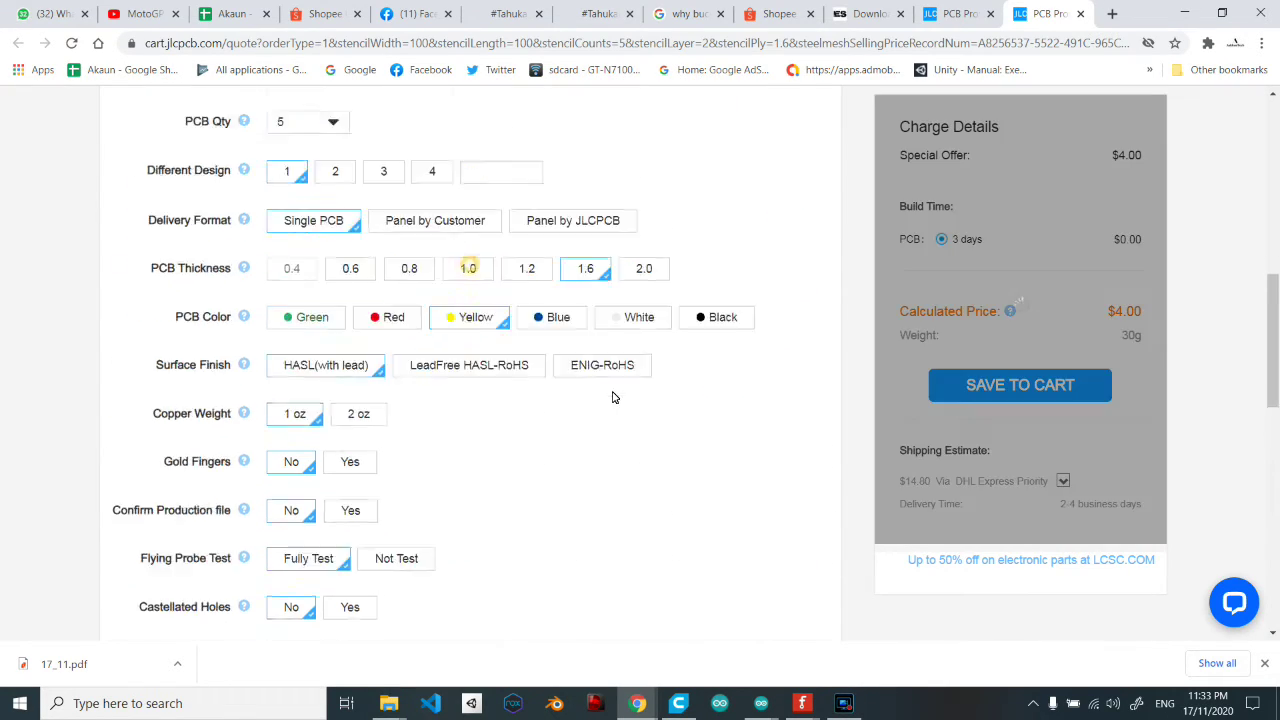
# - Set the PCB color to White, review the remaining options and save the board order to the cart
pyautogui.scroll(-4, 614, 394)
pyautogui.click(614, 455)
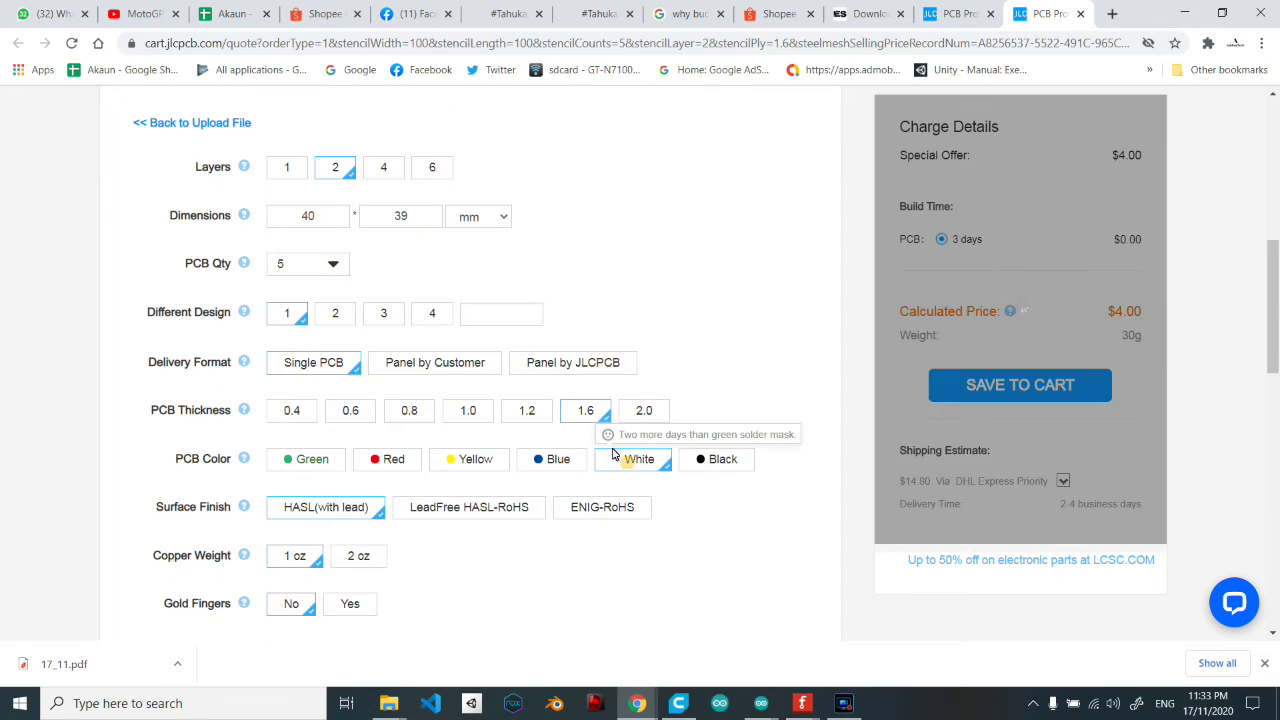
pyautogui.scroll(-4, 517, 454)
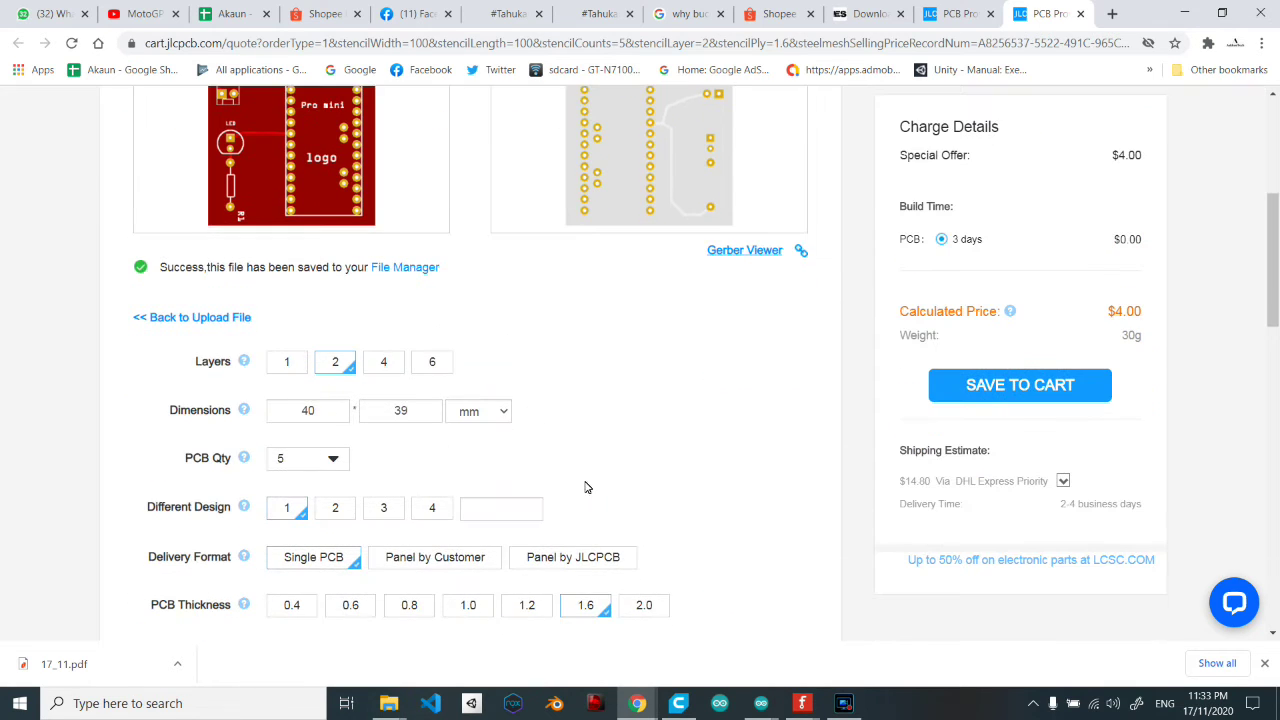
pyautogui.scroll(-4, 587, 487)
pyautogui.scroll(-4, 603, 492)
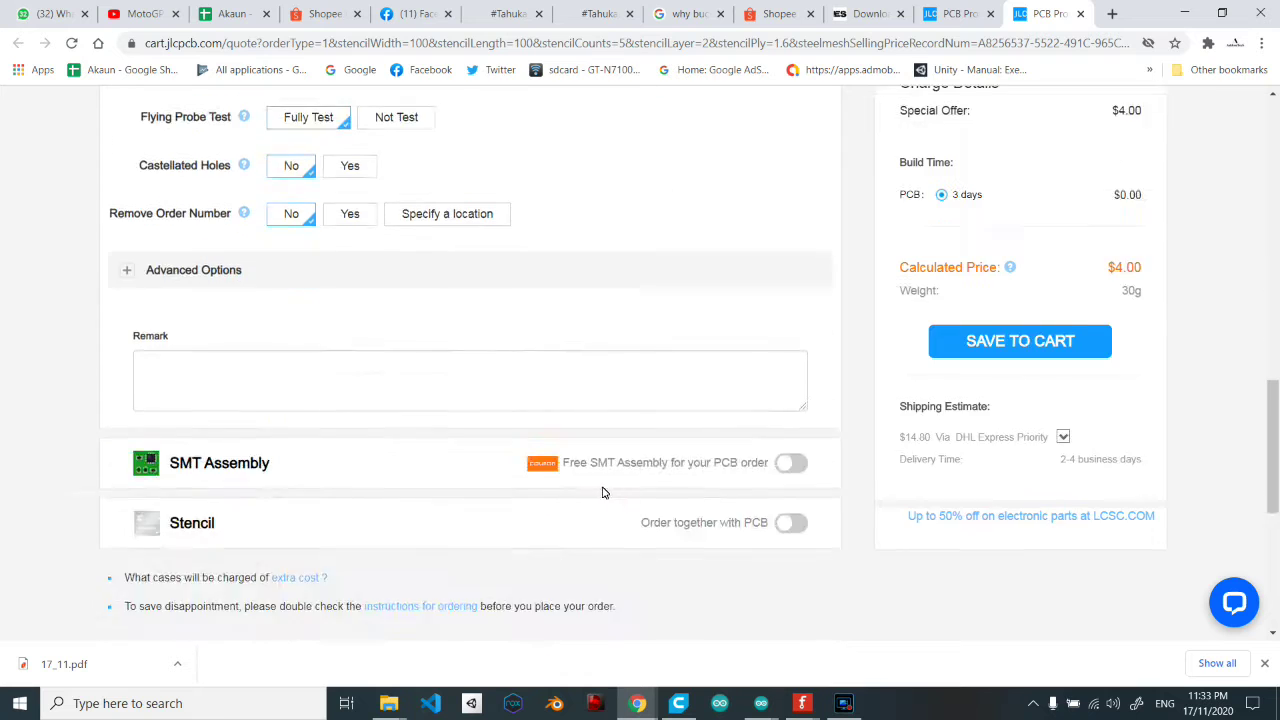
pyautogui.click(1057, 385)
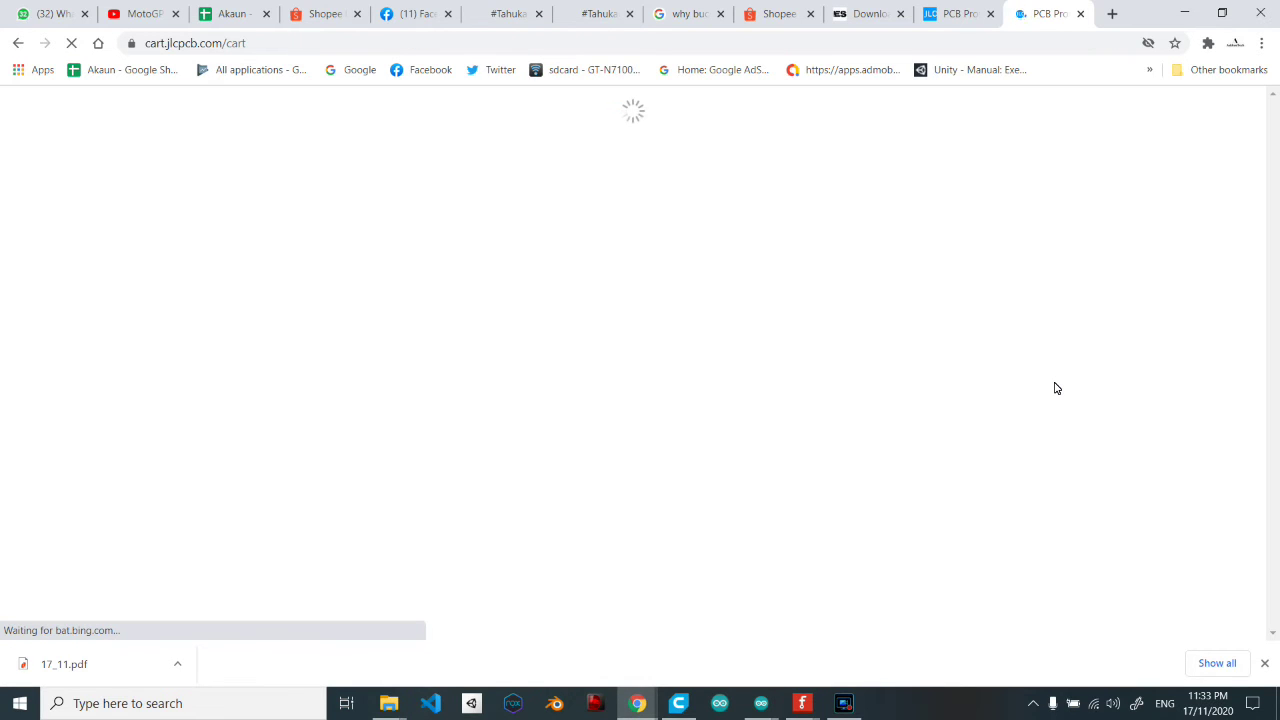
# - Review the prices of the PCB prototypes in the shopping cart and deselect all the items
pyautogui.scroll(-2, 700, 385)
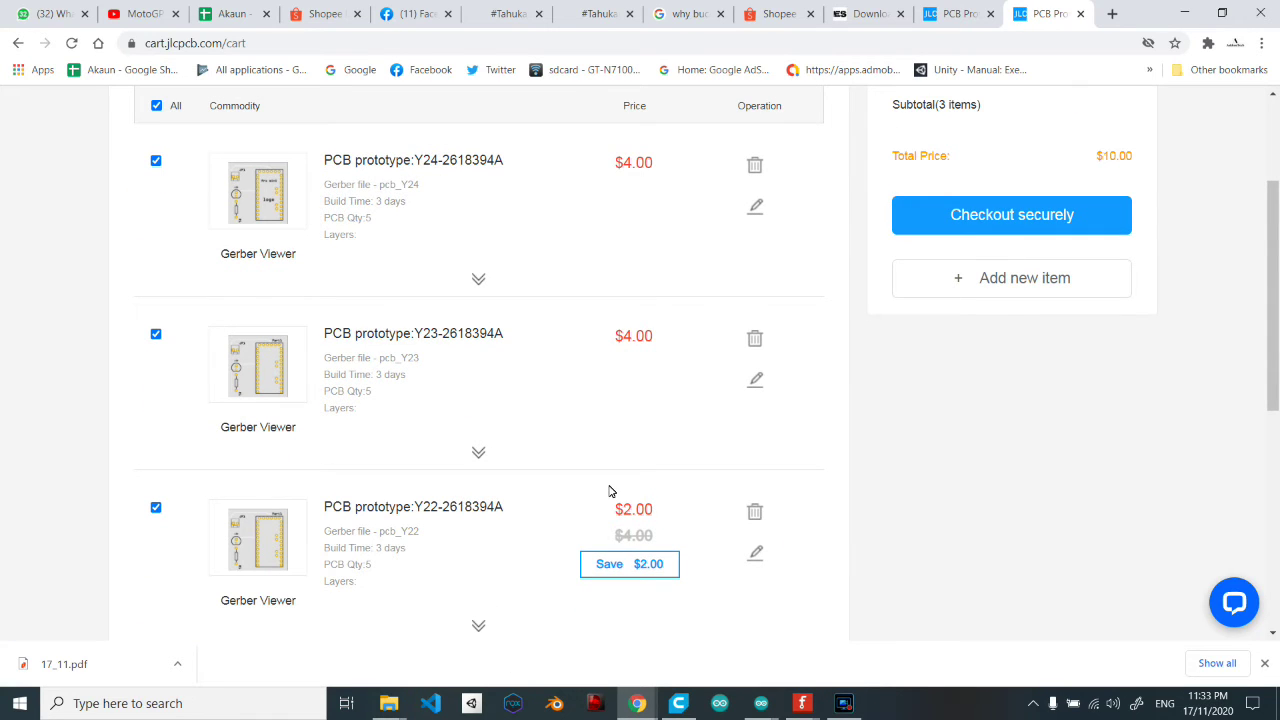
pyautogui.moveTo(660, 504); pyautogui.dragTo(610, 509)
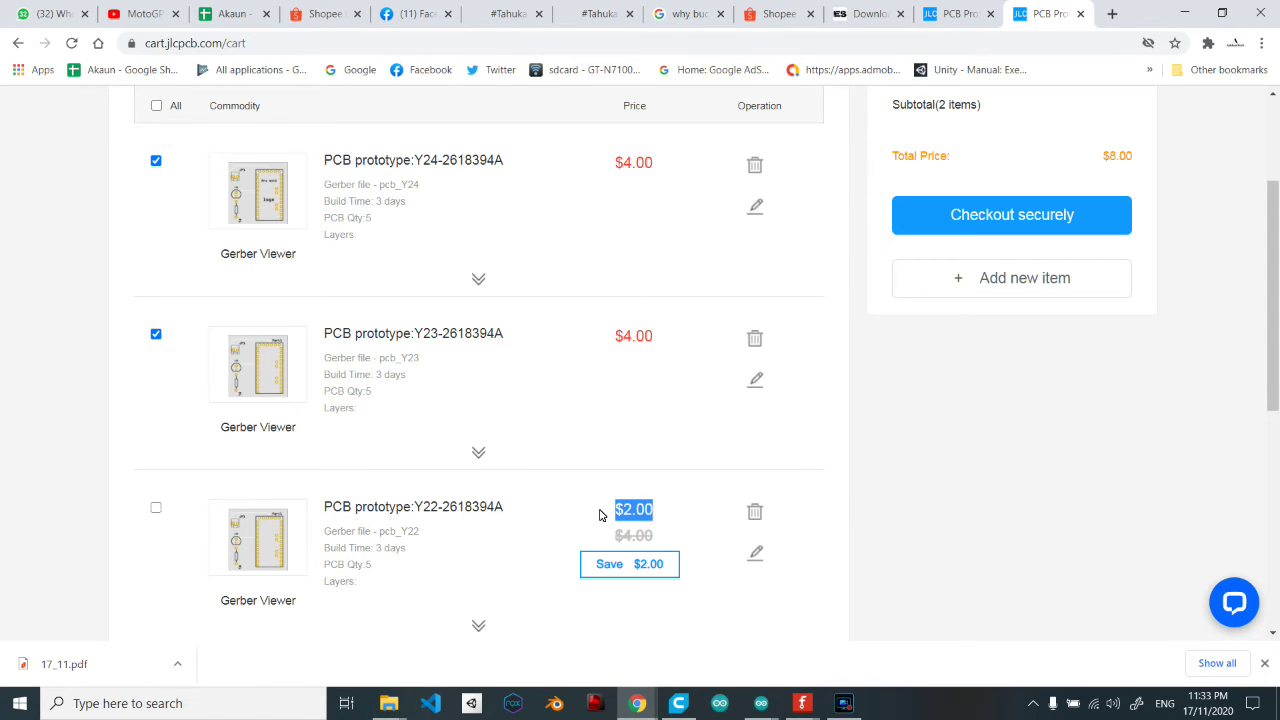
pyautogui.click(155, 161)
pyautogui.click(156, 105)
pyautogui.click(156, 105)
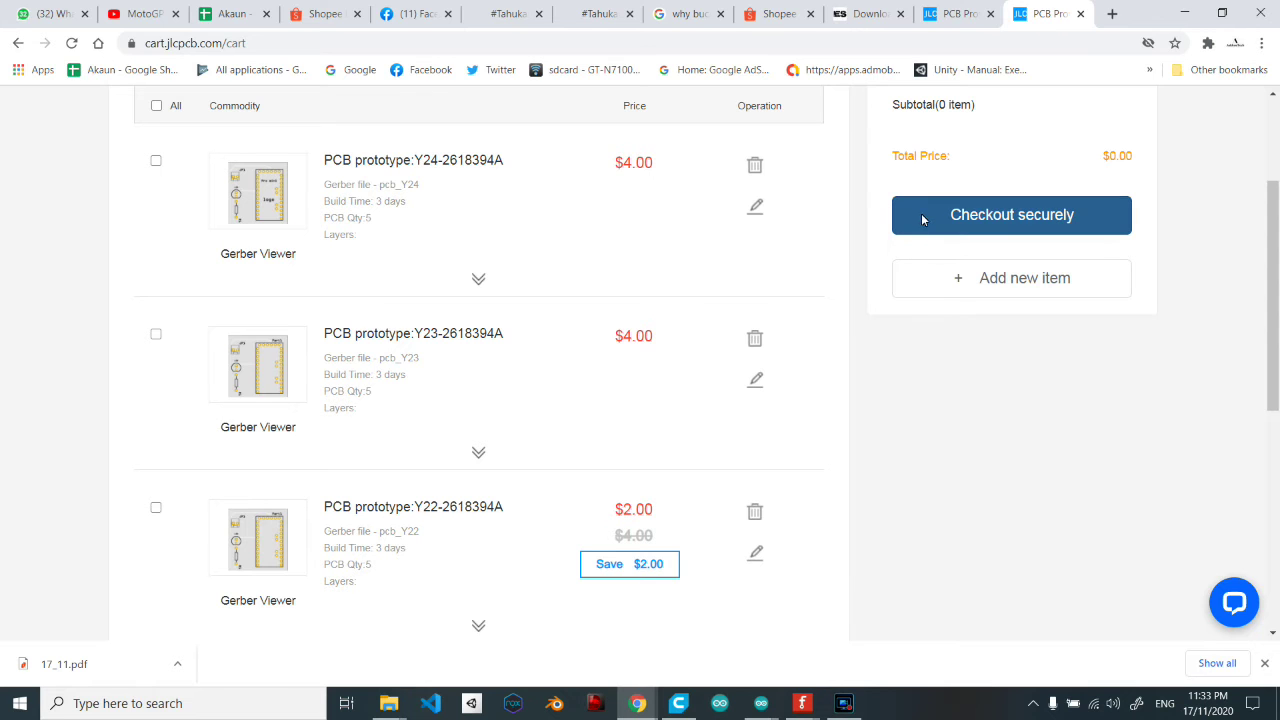
pyautogui.scroll(2, 969, 523)
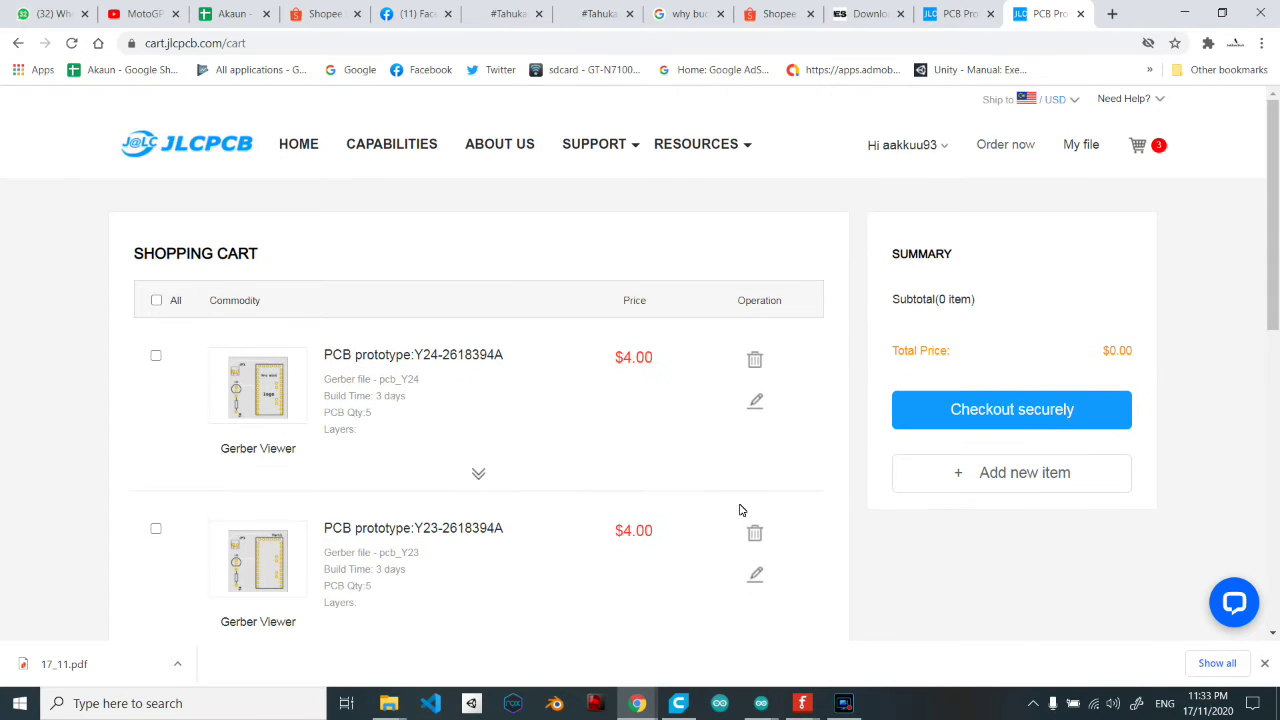
pyautogui.scroll(-4, 322, 515)
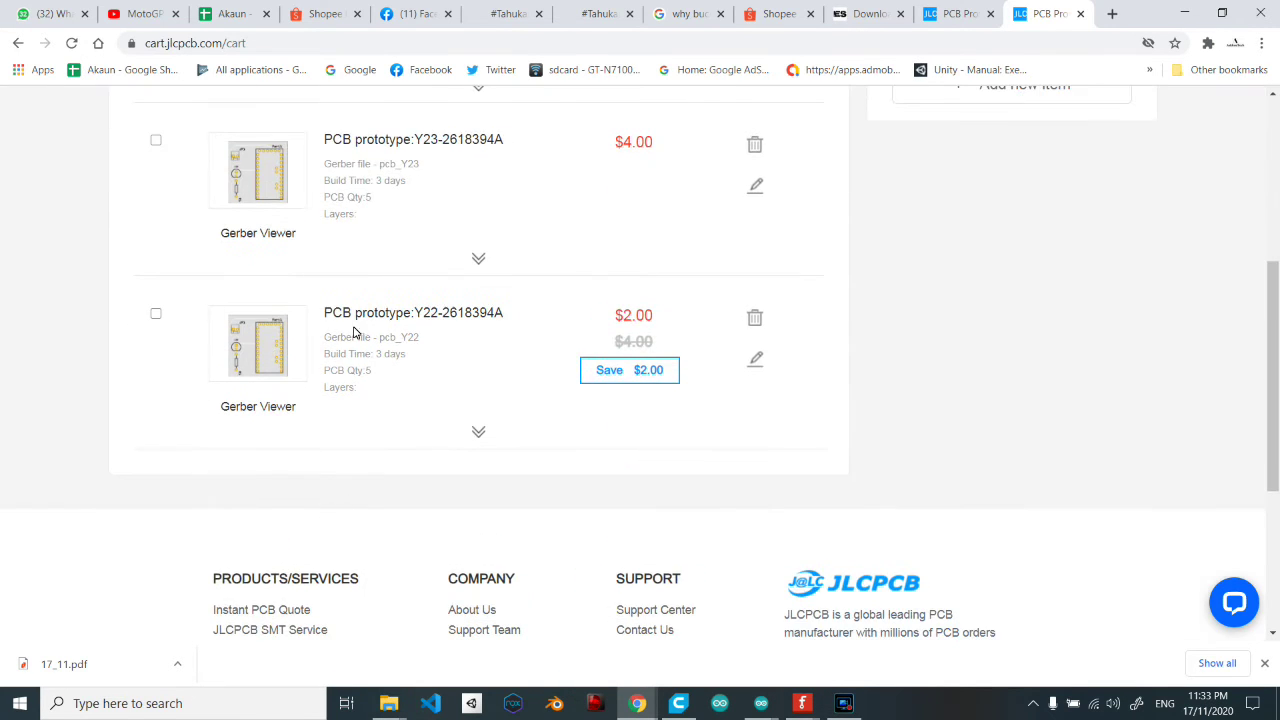
pyautogui.scroll(4, 901, 413)
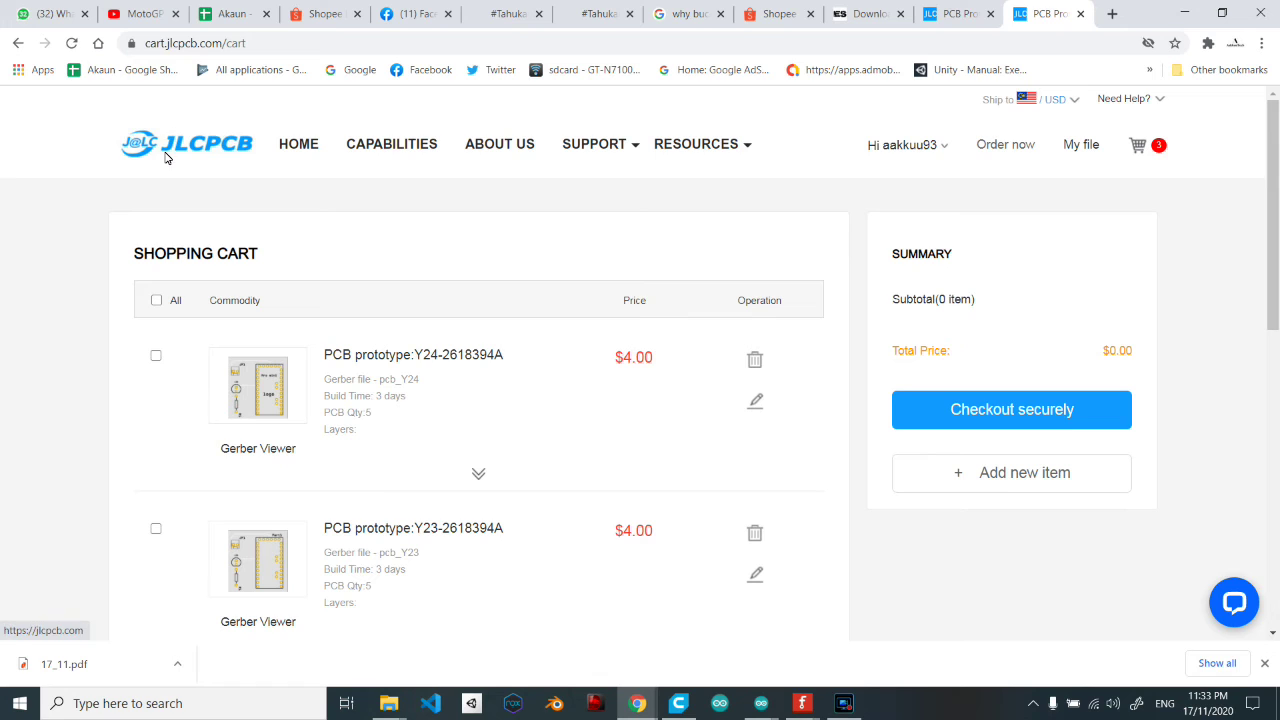
# - Open the order history and check the first and last dates in the shipment tracking of the 2020-11-12 order
pyautogui.moveTo(911, 152)
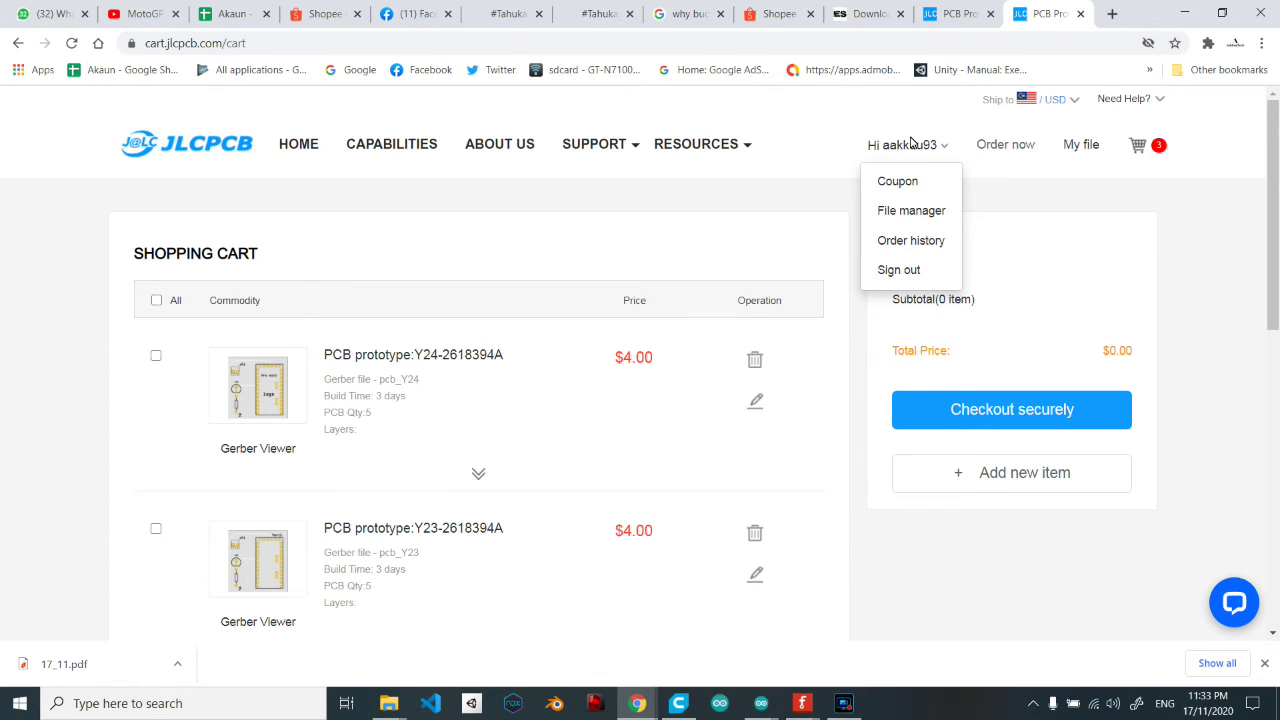
pyautogui.click(934, 241)
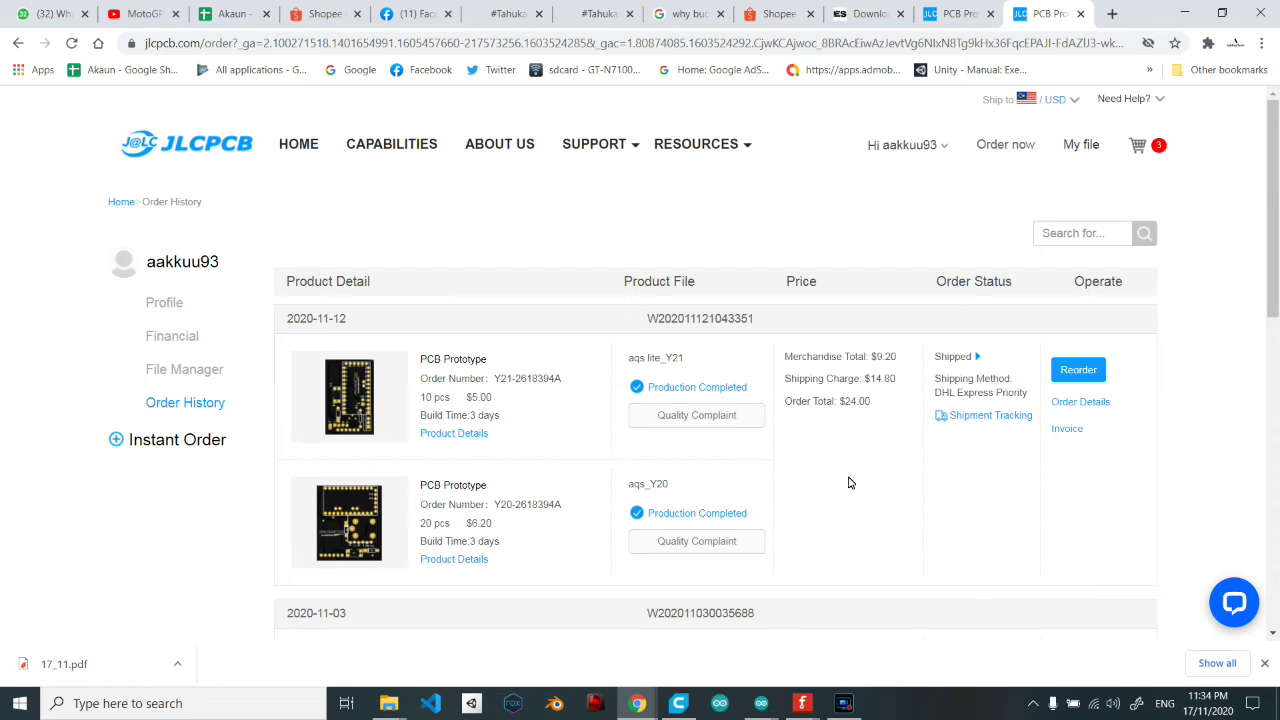
pyautogui.click(985, 418)
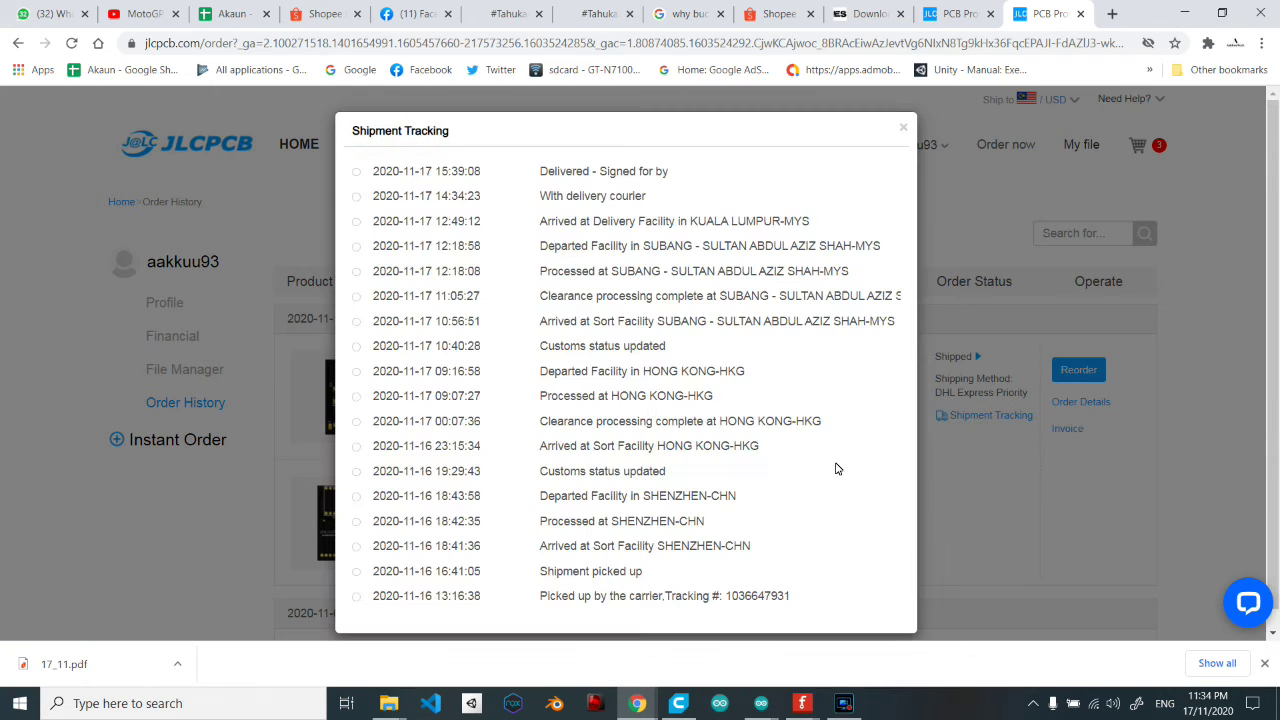
pyautogui.doubleClick(428, 597)
pyautogui.doubleClick(427, 172)
pyautogui.click(904, 131)
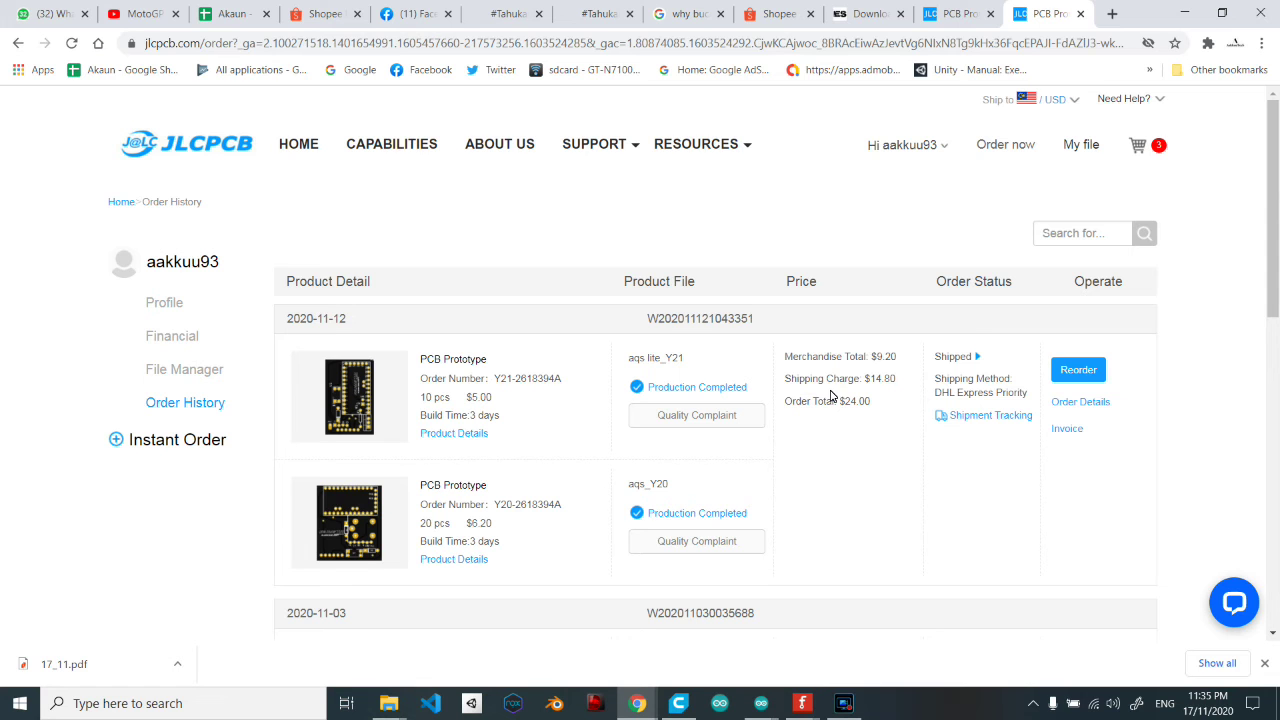
# - Open the production process of the aqs lite board and read through its manufacturing stages
pyautogui.click(697, 387)
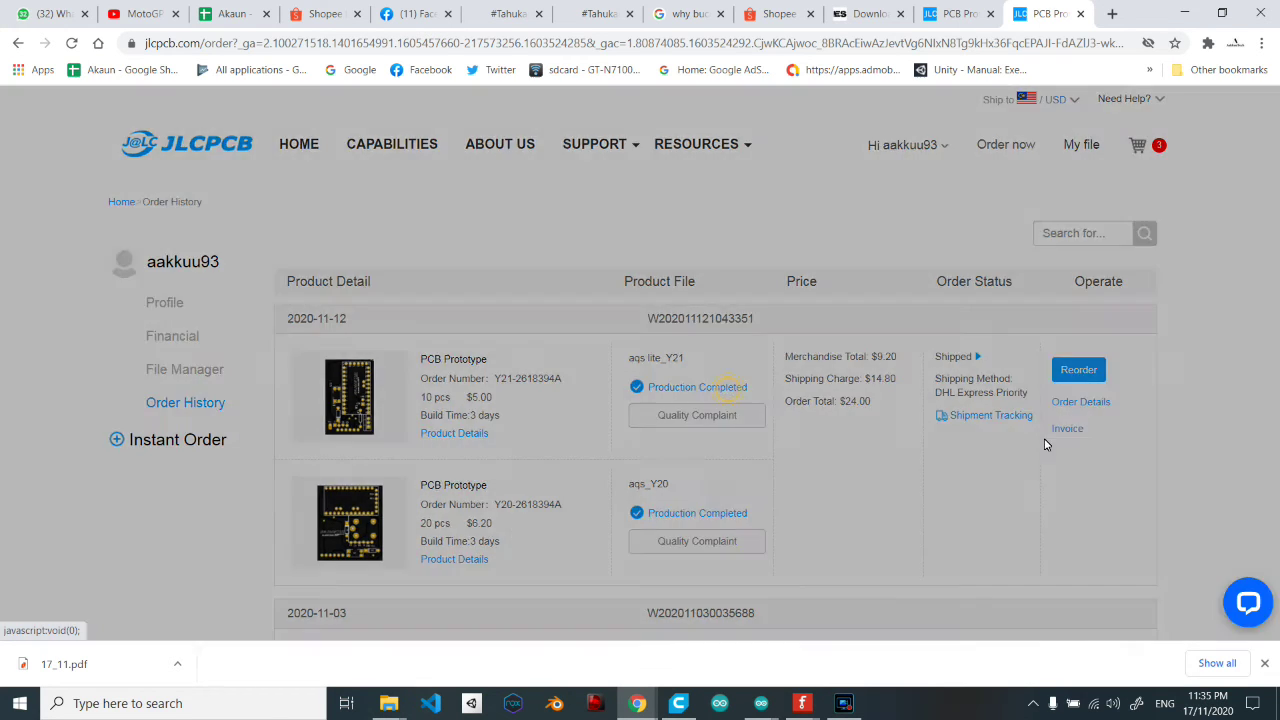
pyautogui.moveTo(506, 204); pyautogui.dragTo(590, 492)
pyautogui.click(461, 172)
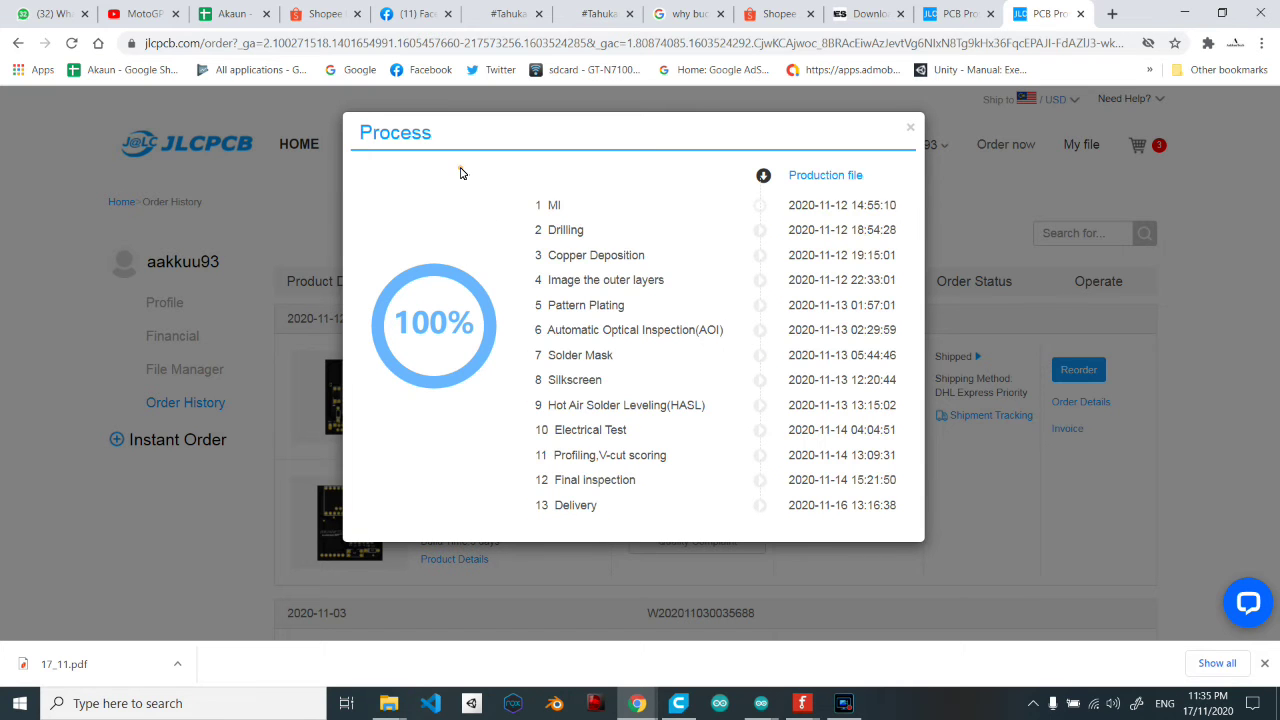
# - View the factory videos for the Drilling and Delivery stages, closing each one after viewing
pyautogui.click(760, 215)
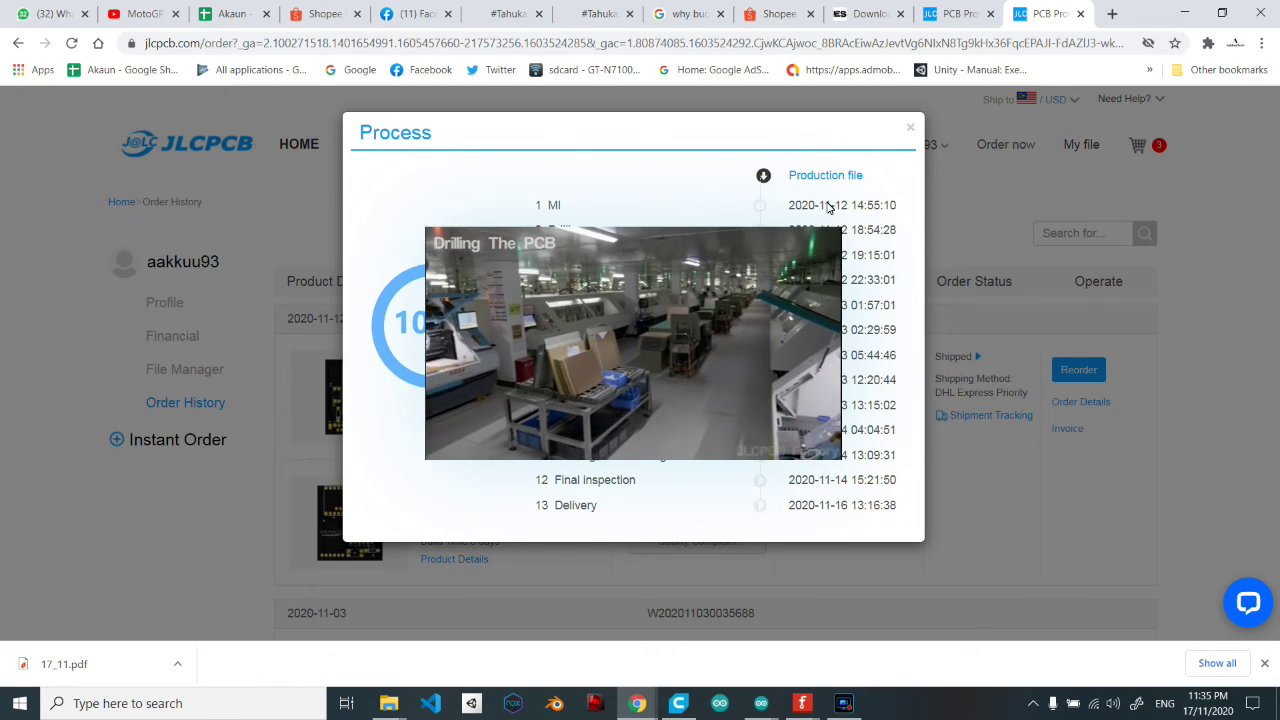
pyautogui.click(834, 218)
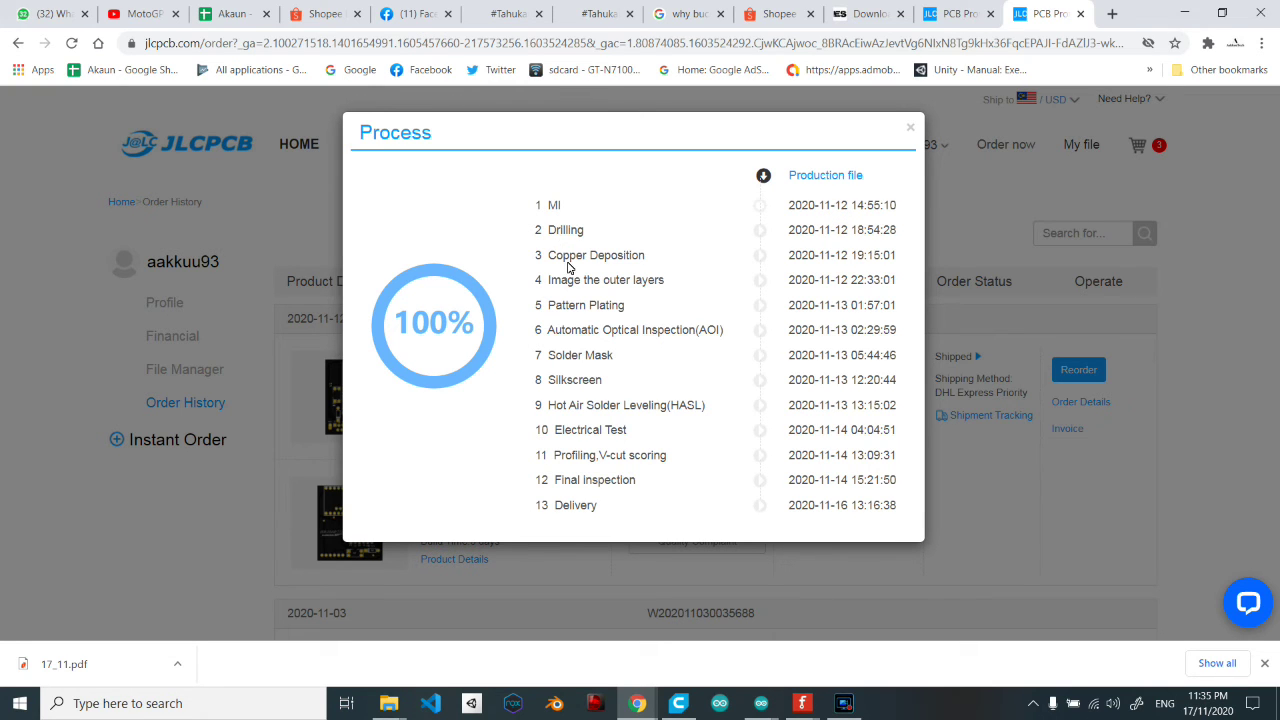
pyautogui.click(760, 230)
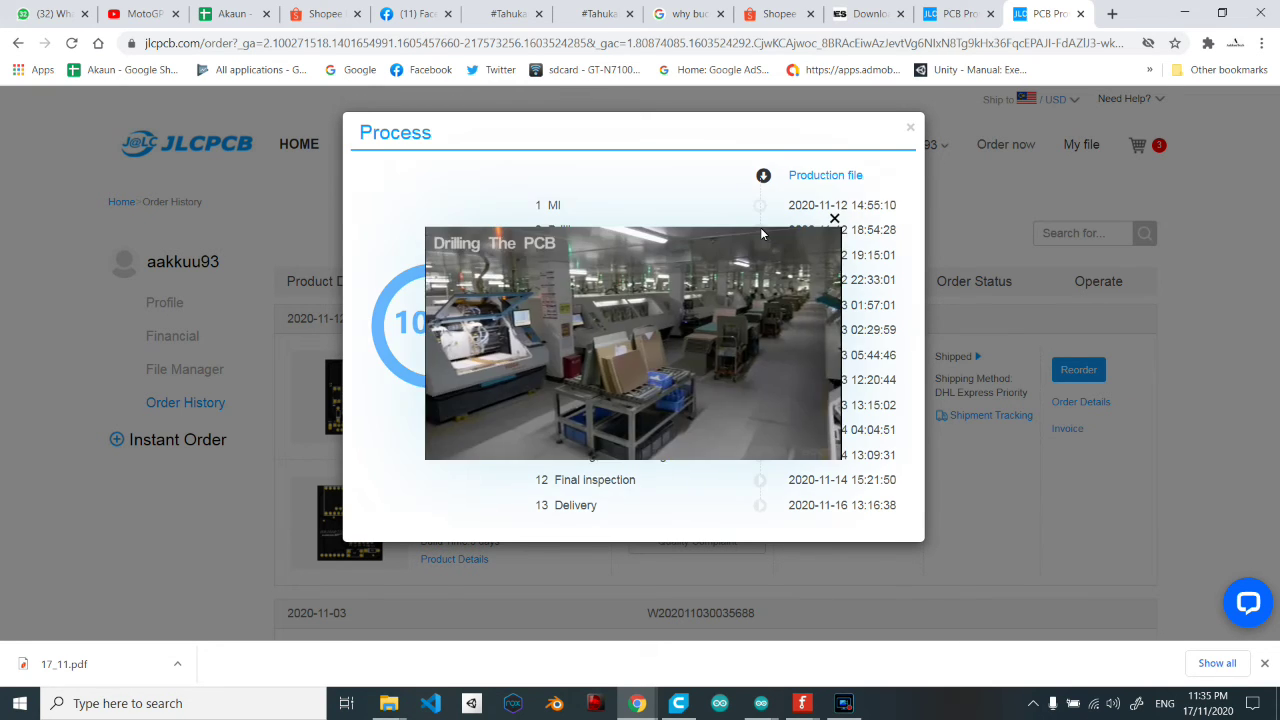
pyautogui.click(834, 218)
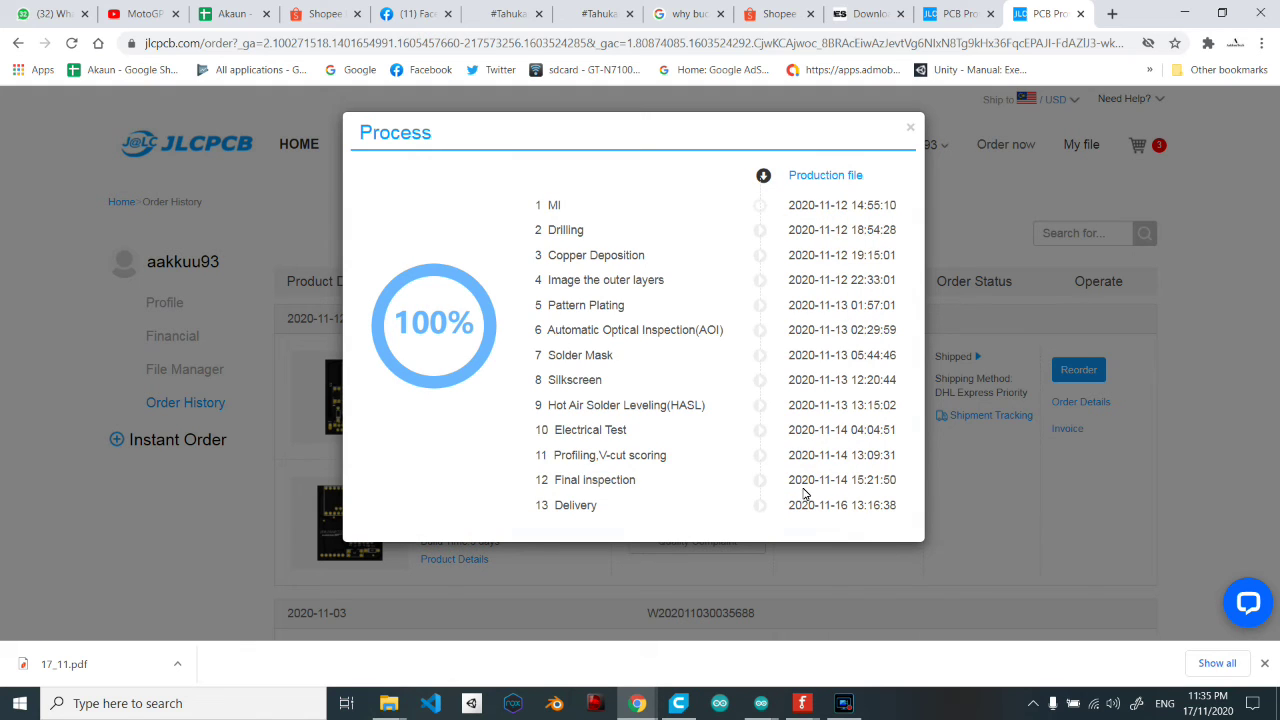
pyautogui.click(760, 505)
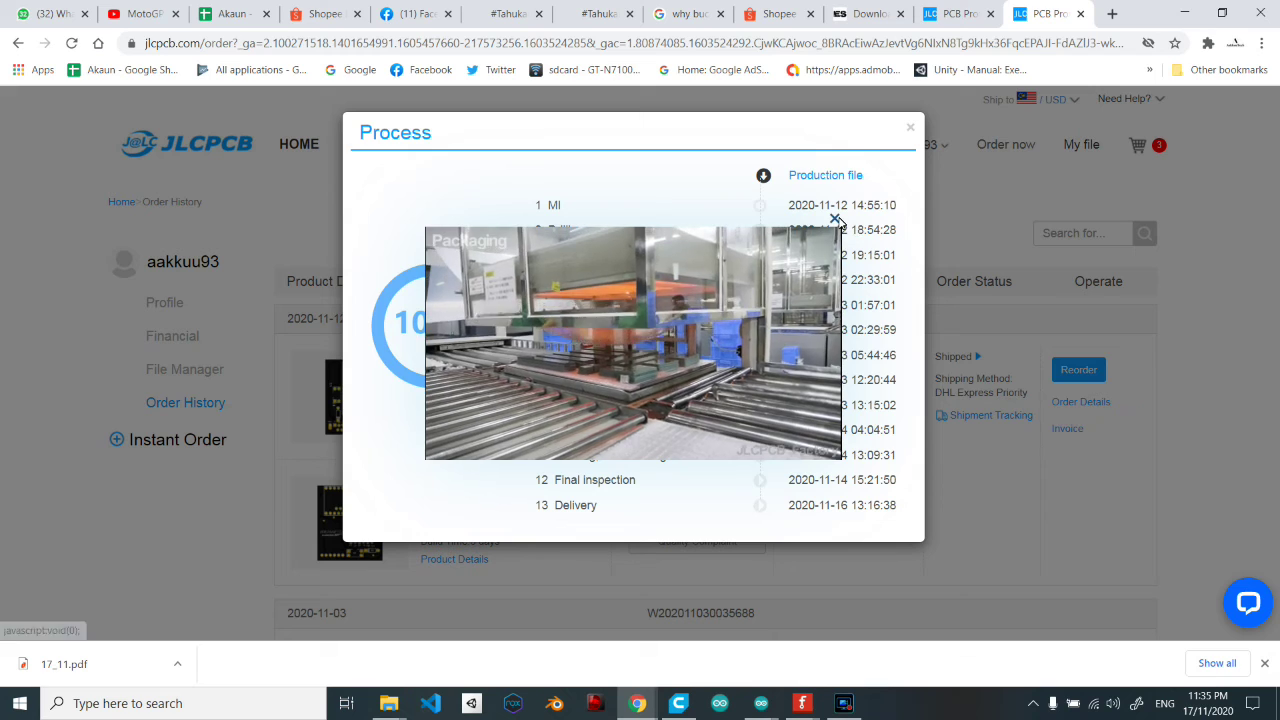
pyautogui.click(835, 218)
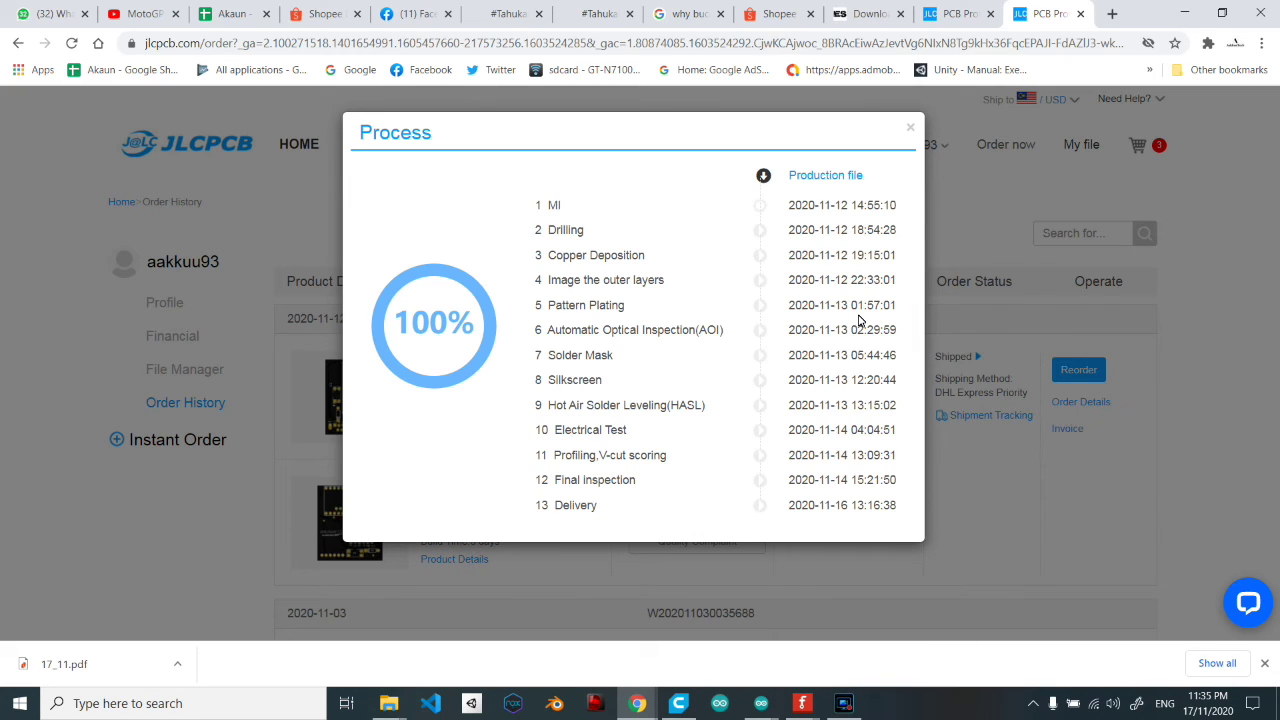
# - Compare the timestamps of the MI and Delivery stages and close the production process details
pyautogui.moveTo(790, 208); pyautogui.dragTo(900, 306)
pyautogui.doubleClick(842, 205)
pyautogui.moveTo(850, 509); pyautogui.dragTo(845, 509)
pyautogui.moveTo(831, 505); pyautogui.dragTo(903, 512)
pyautogui.click(909, 131)
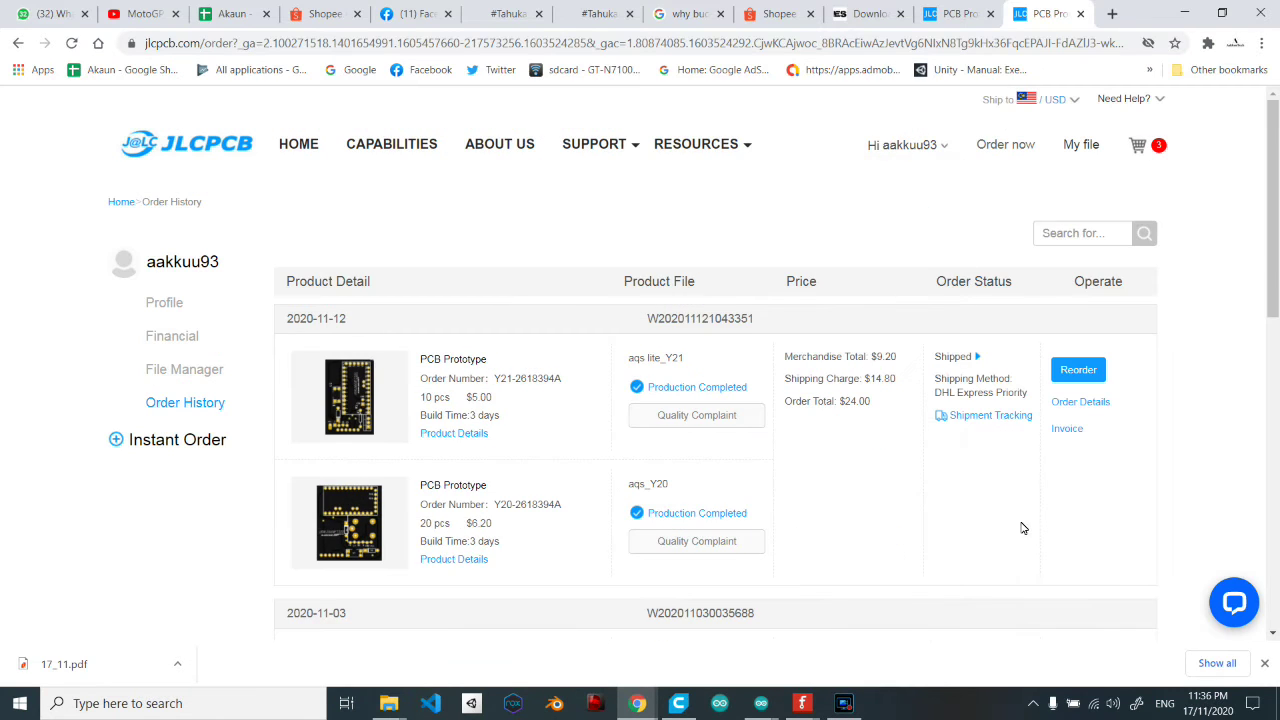